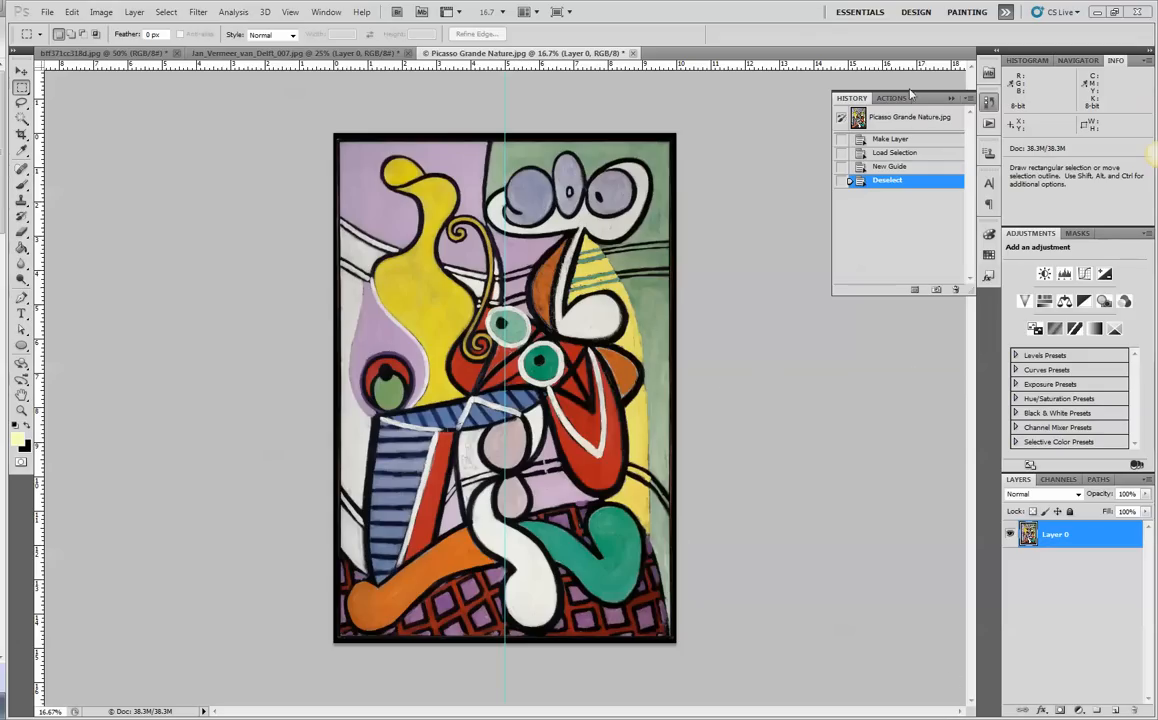
Step: Revert the Picasso Grande Nature image to its opening state and convert its Background into a regular layer named Layer 0
{"action": "left_click", "coordinate": [907, 119]}
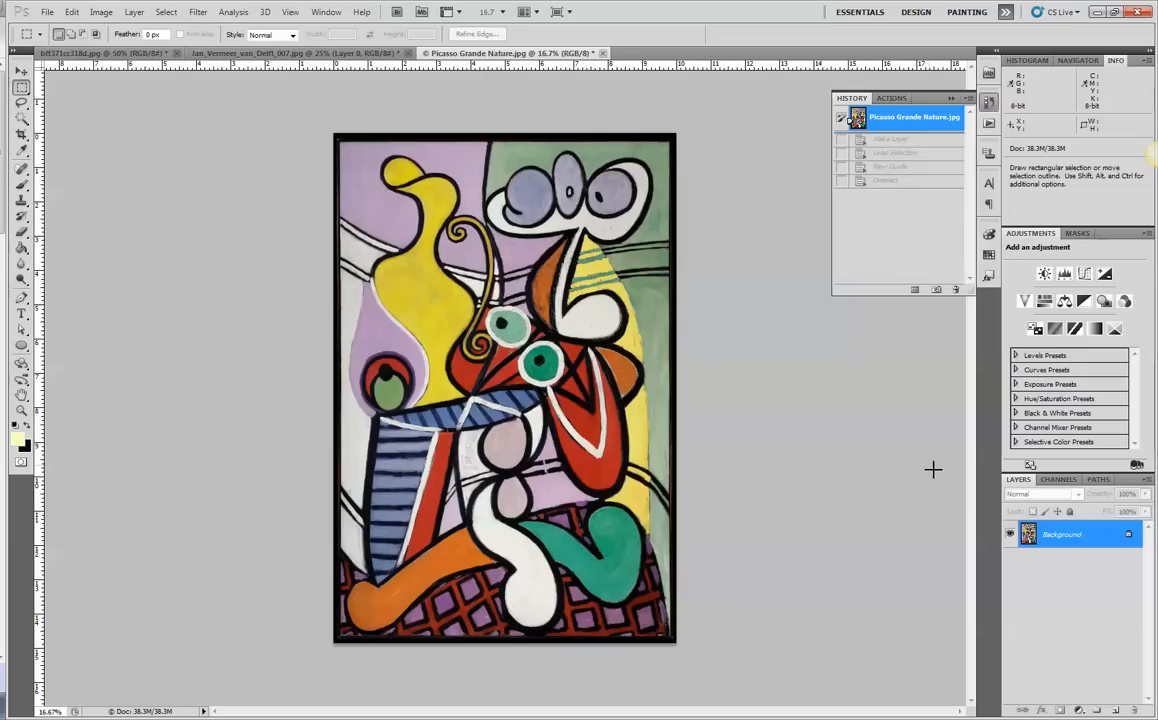
{"action": "double_click", "coordinate": [1053, 536]}
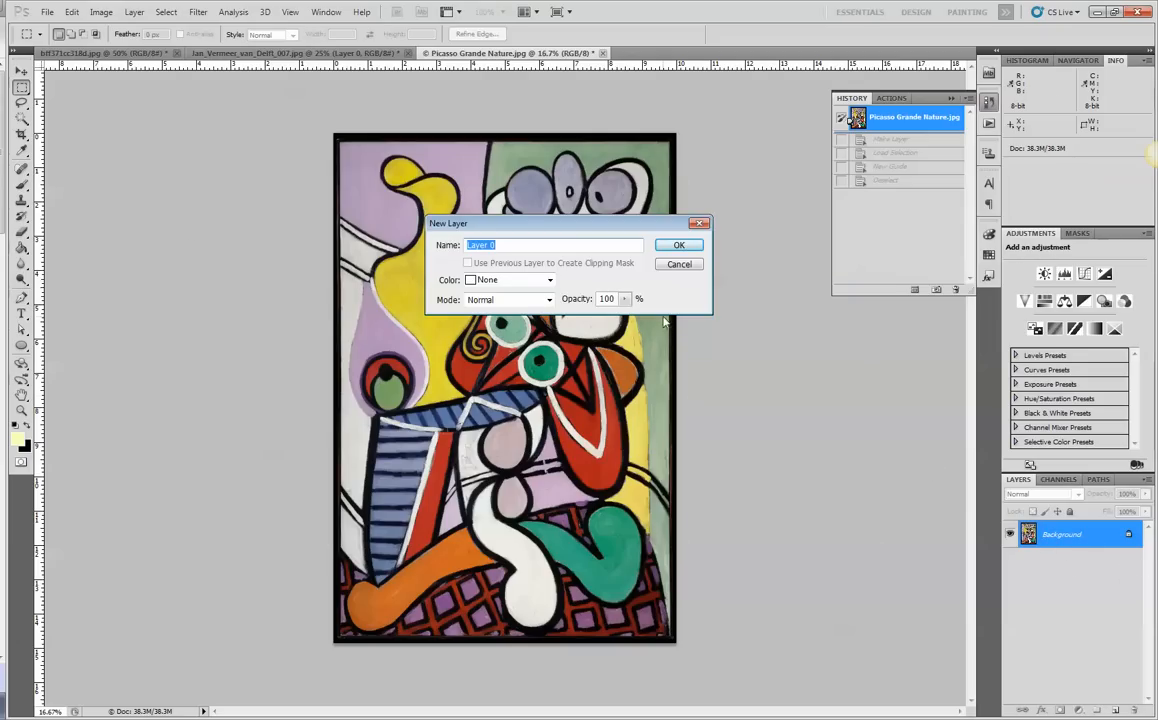
{"action": "key", "text": "Return"}
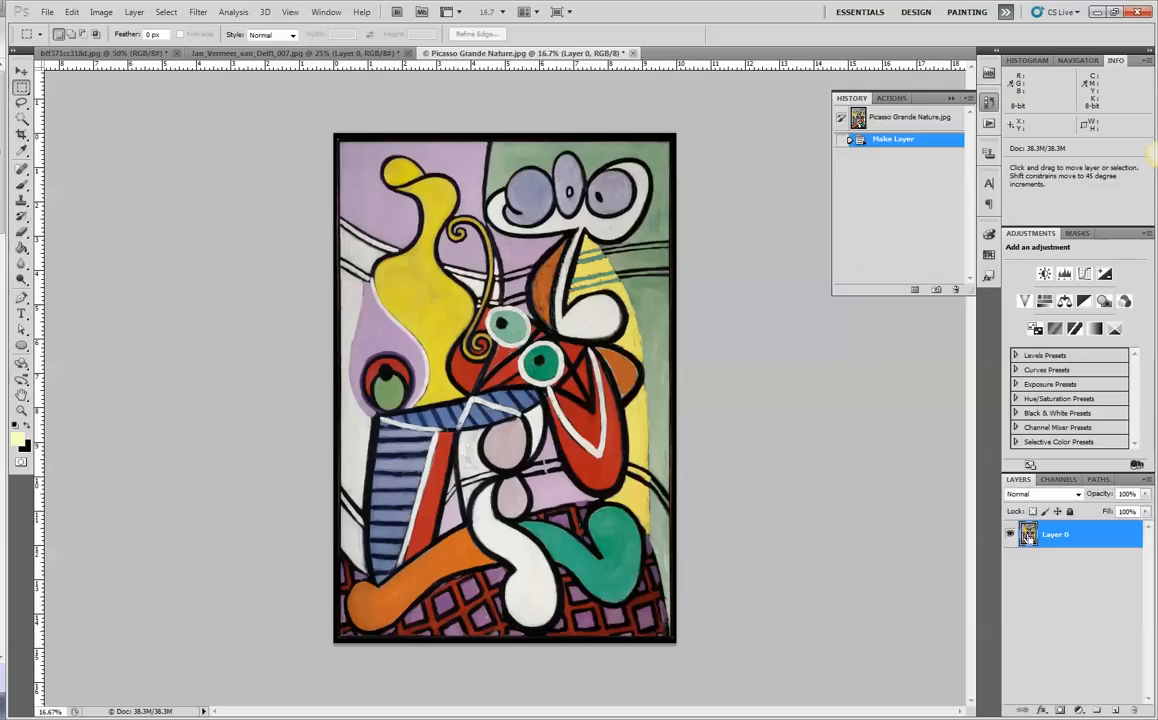
Step: Load Layer 0's outline as a selection, place a vertical guide at the painting's horizontal centre, and deselect
{"action": "left_click", "coordinate": [1028, 535], "text": "ctrl"}
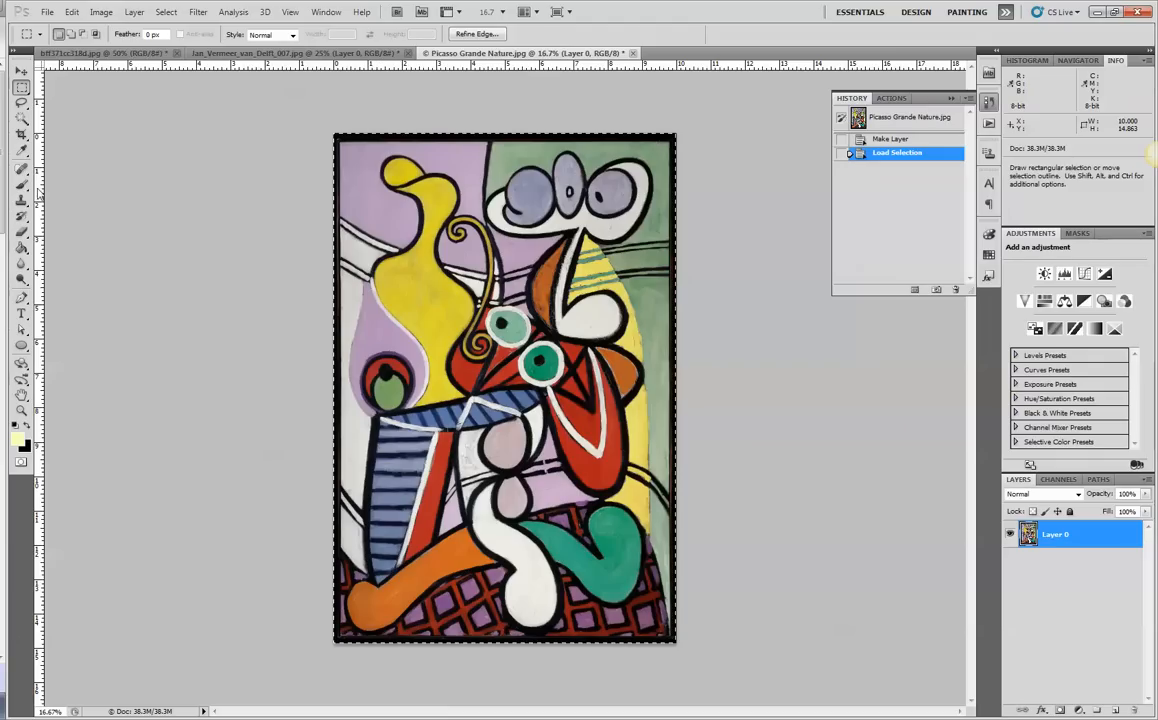
{"action": "left_click_drag", "start_coordinate": [40, 195], "coordinate": [506, 258]}
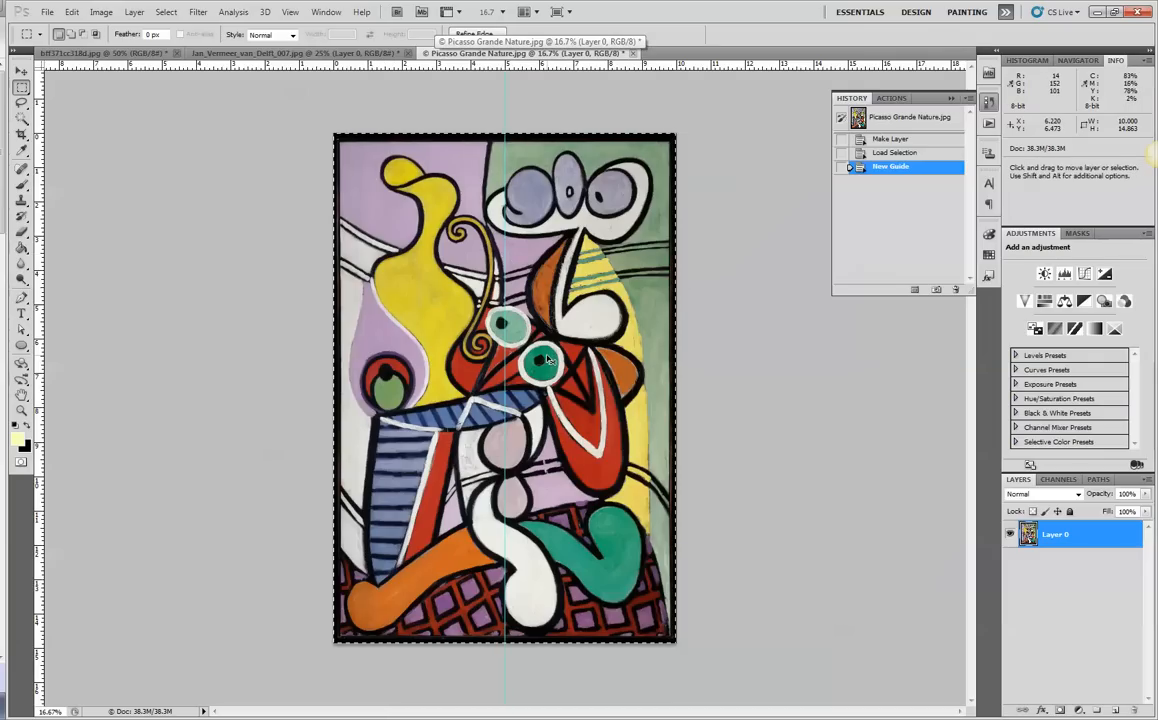
{"action": "key", "text": "ctrl+d"}
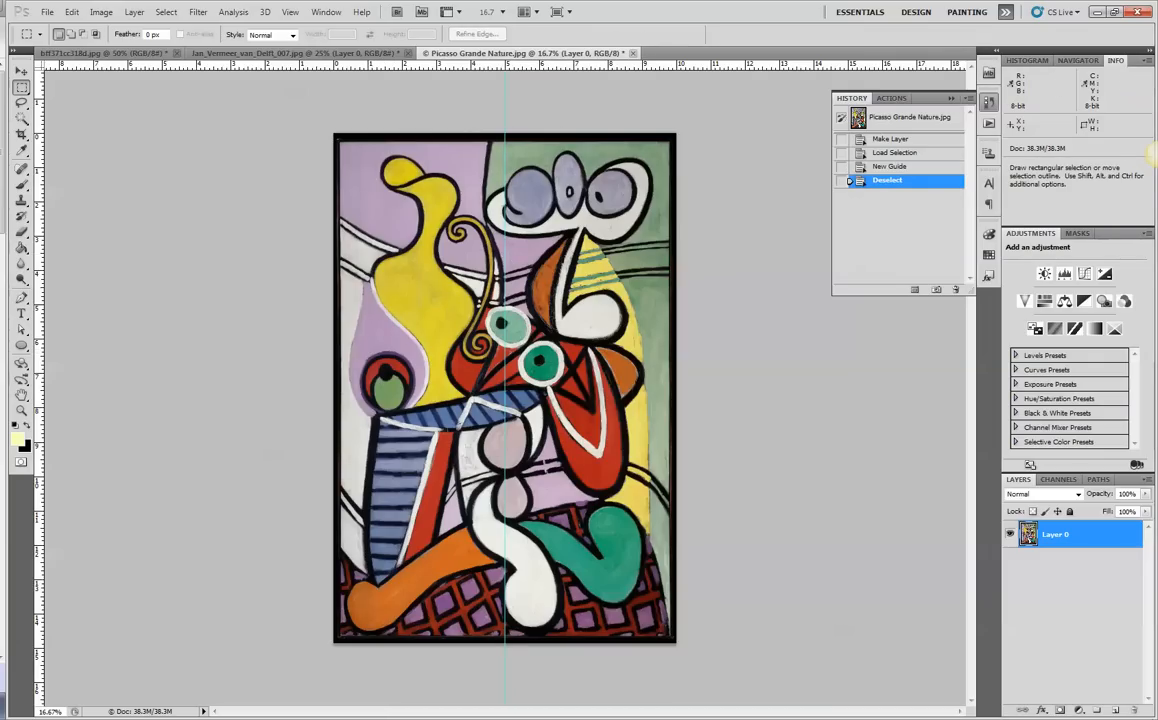
Step: Add a new empty layer above Layer 0 and outline the green oval inside the red circle with the Lasso tool
{"action": "left_click", "coordinate": [1117, 711]}
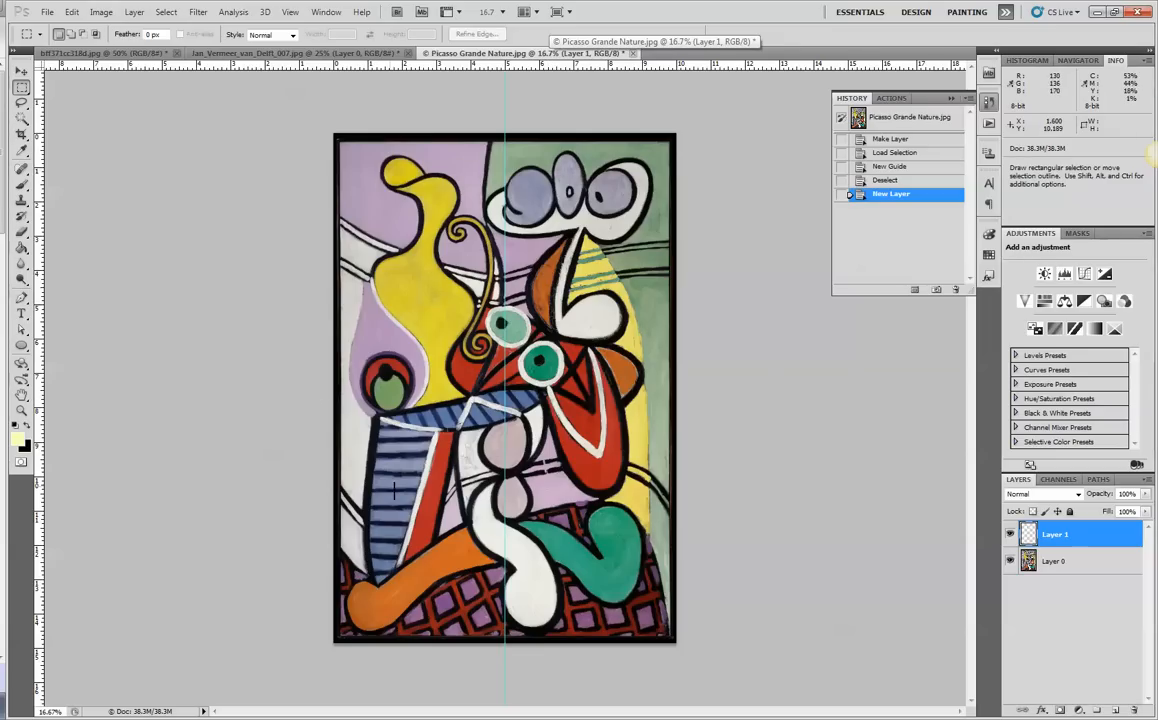
{"action": "key", "text": "z"}
{"action": "left_click", "coordinate": [400, 397]}
{"action": "left_click_drag", "start_coordinate": [318, 400], "coordinate": [318, 400]}
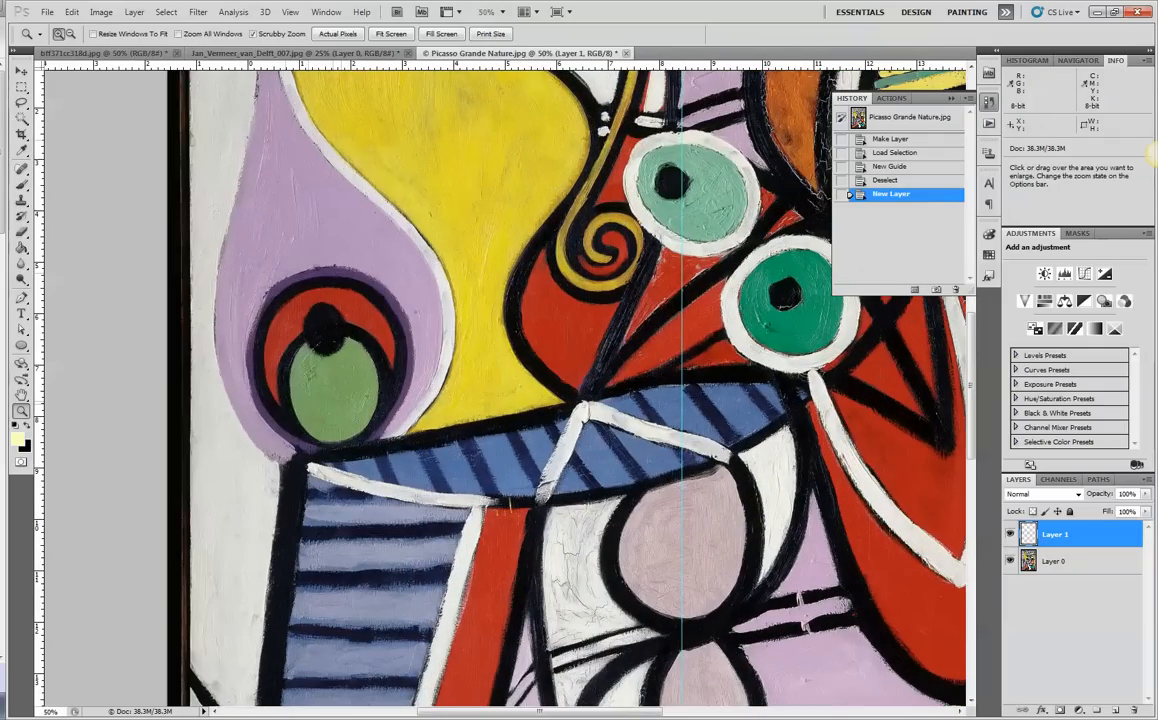
{"action": "left_click", "coordinate": [22, 106]}
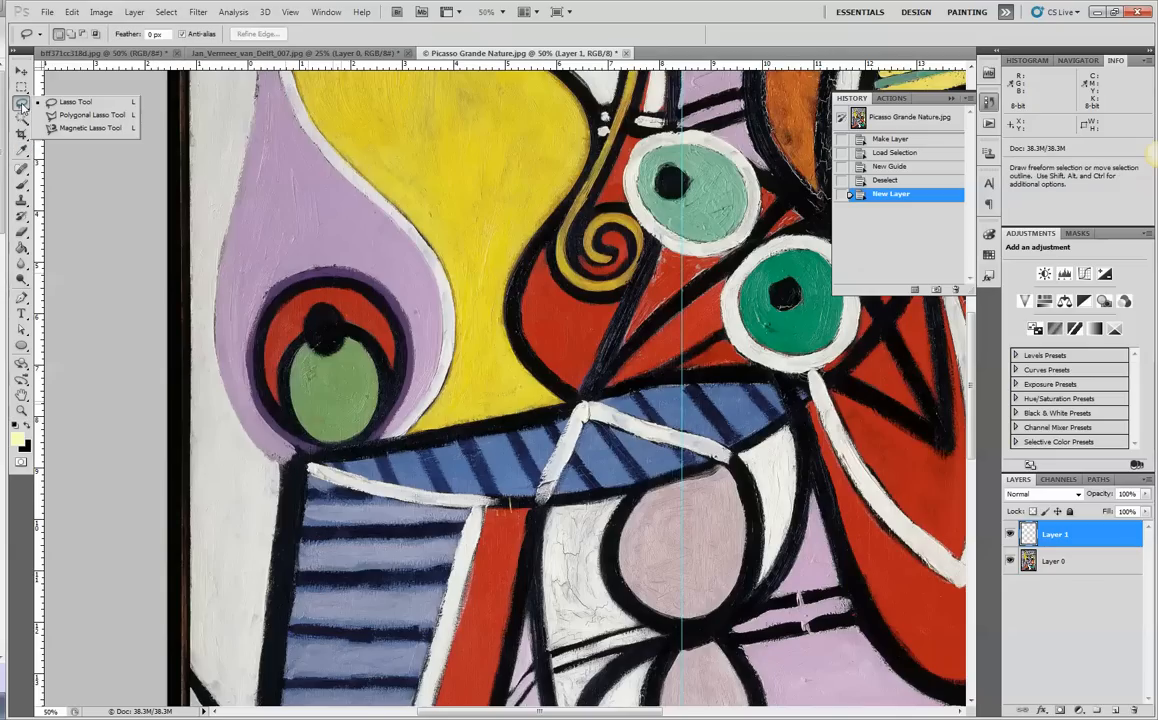
{"action": "left_click", "coordinate": [45, 101]}
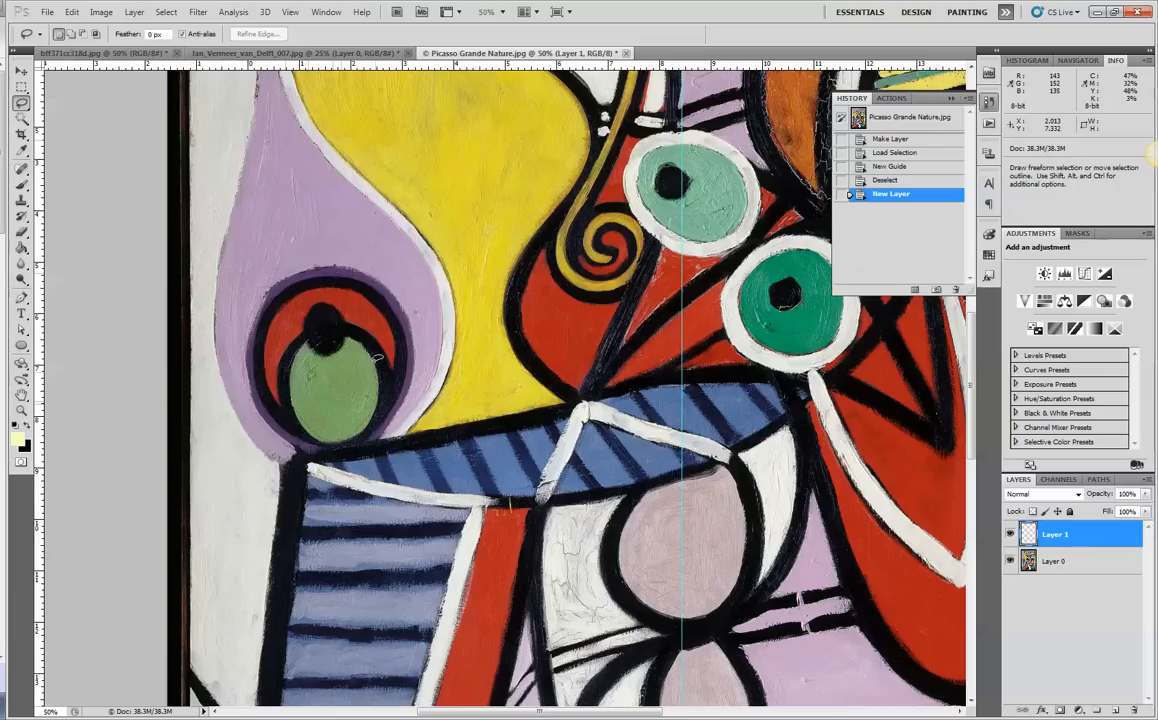
{"action": "mouse_move", "coordinate": [353, 333]}
{"action": "left_mouse_down"}
{"action": "mouse_move", "coordinate": [318, 305]}
{"action": "mouse_move", "coordinate": [284, 306]}
{"action": "mouse_move", "coordinate": [300, 328]}
{"action": "left_mouse_up"}
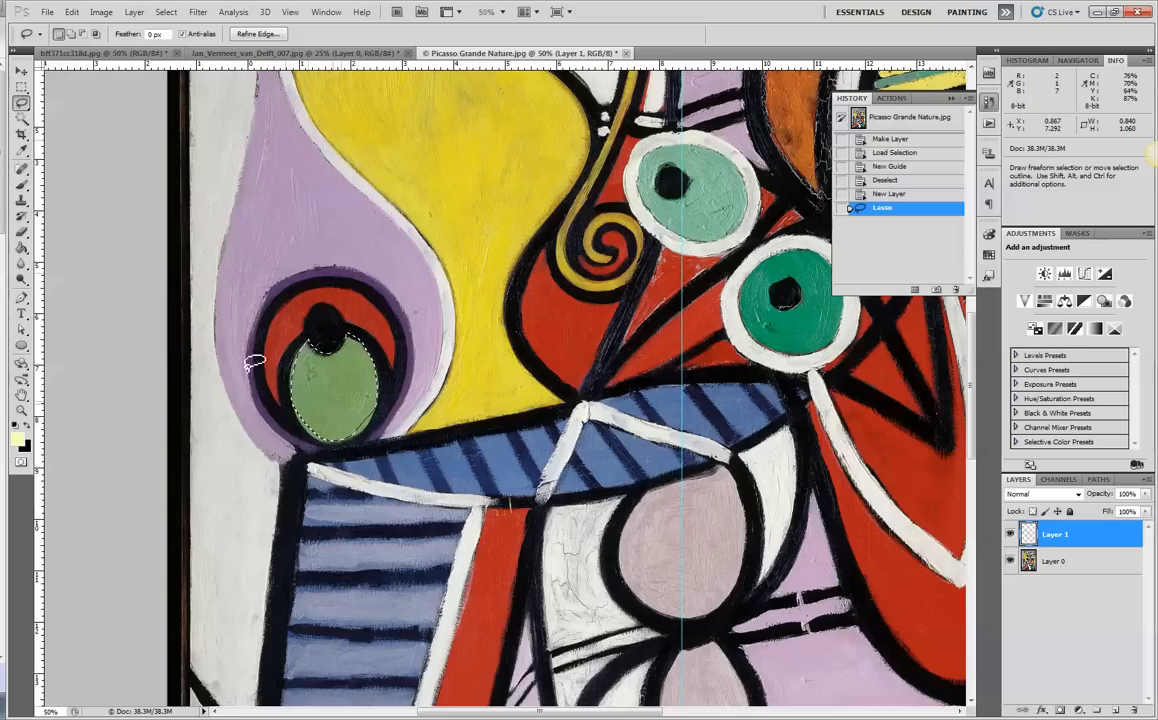
Step: Show the green oval's selection in Quick Mask mode and choose the Brush tool for refining it
{"action": "left_click", "coordinate": [21, 465]}
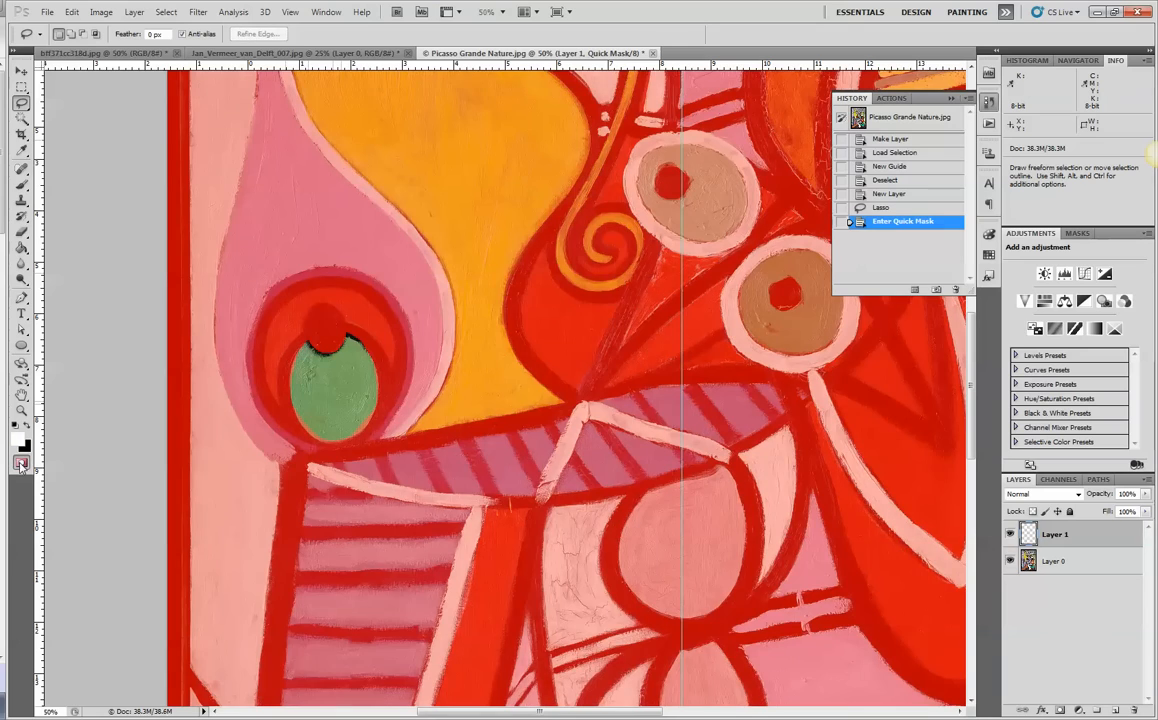
{"action": "key", "text": "ctrl+plus"}
{"action": "key", "text": "ctrl+plus"}
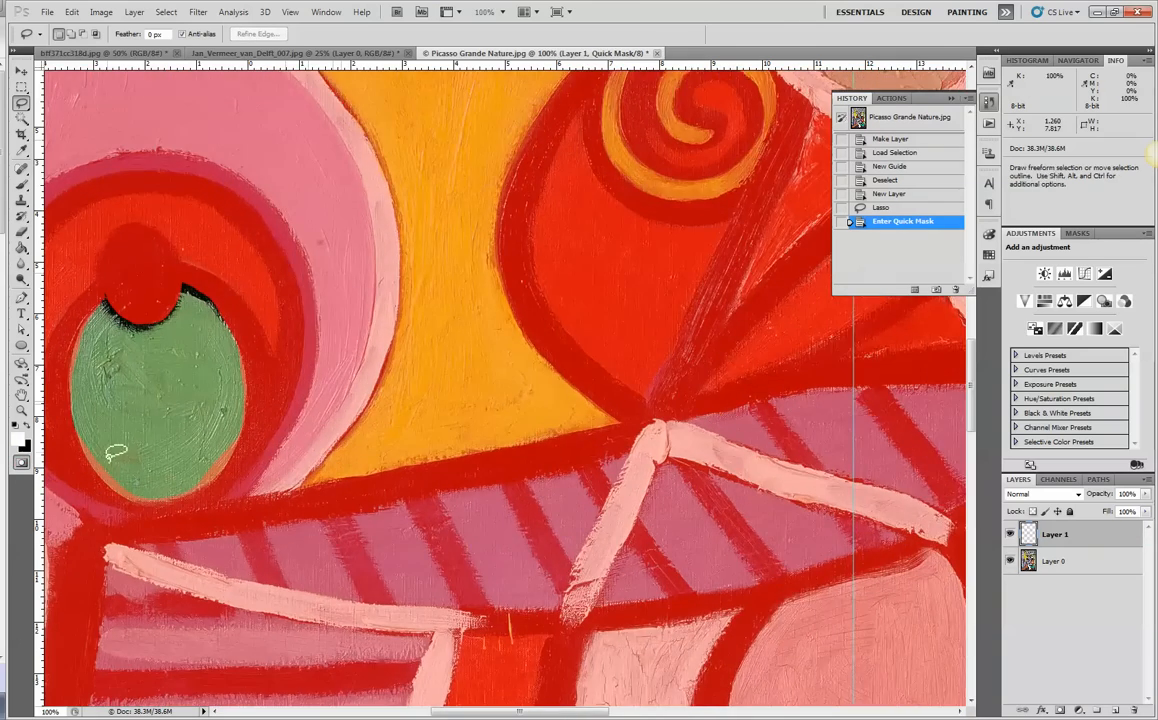
{"action": "left_click_drag", "start_coordinate": [204, 416], "coordinate": [384, 380]}
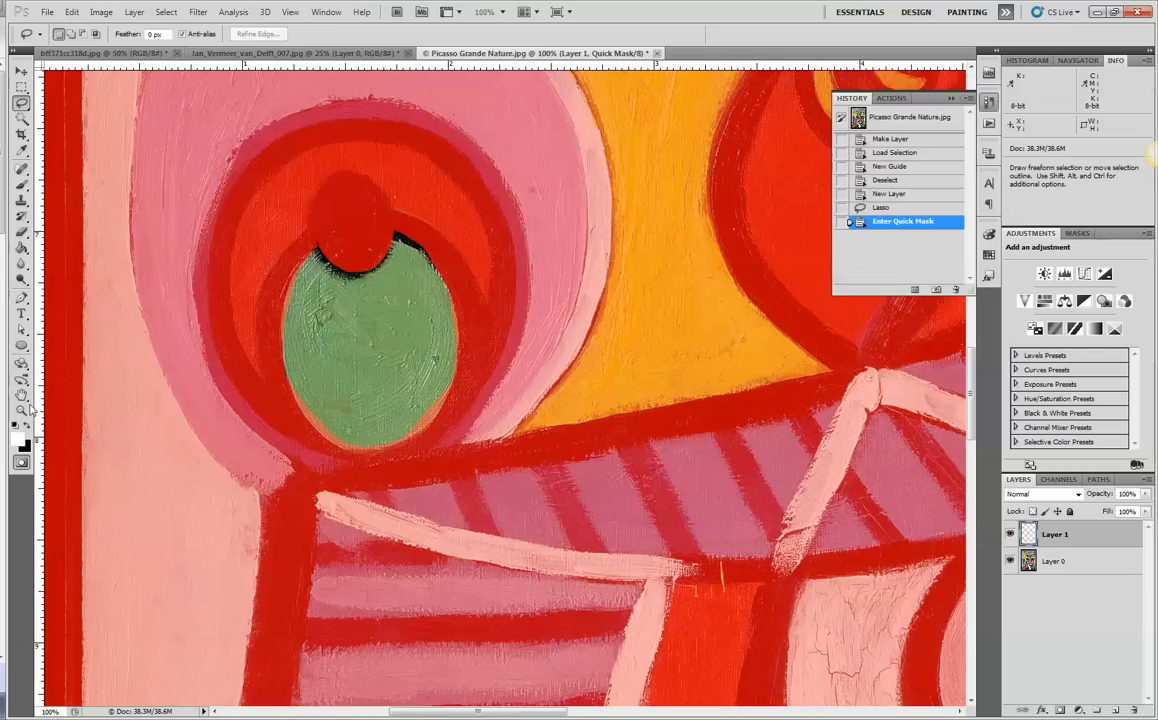
{"action": "left_click", "coordinate": [22, 186]}
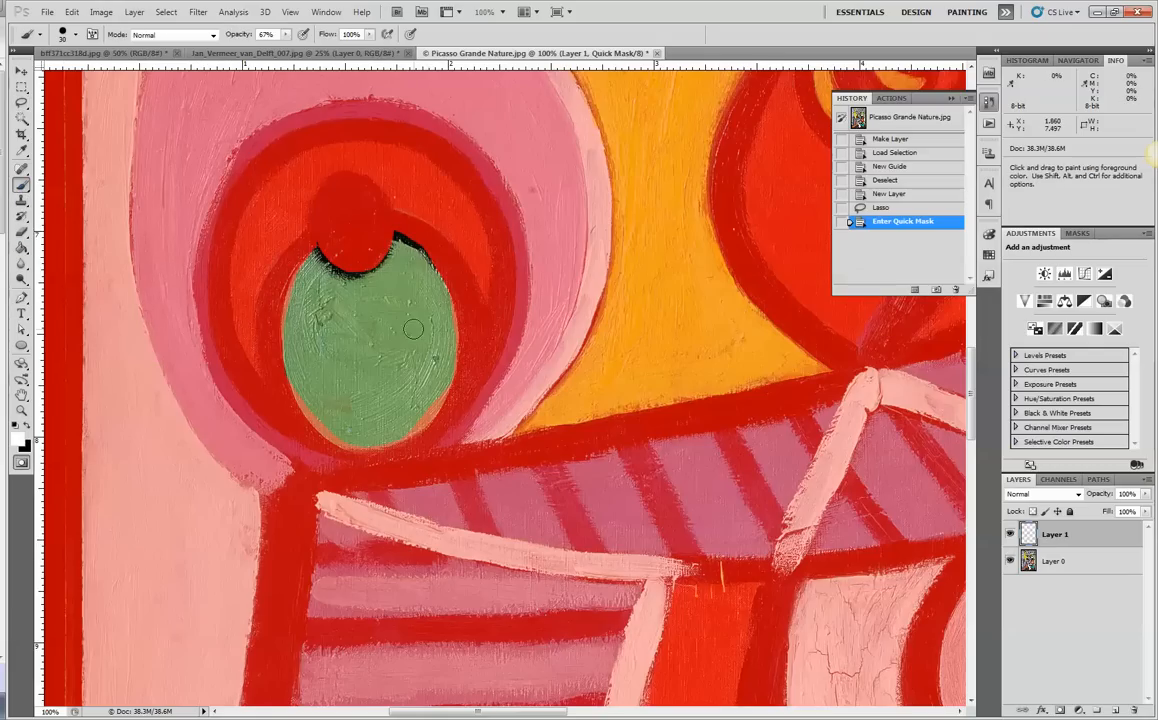
Step: Set the brush opacity to 100% while trying white strokes on the quick mask around the oval and undoing them
{"action": "mouse_move", "coordinate": [292, 292]}
{"action": "left_mouse_down"}
{"action": "mouse_move", "coordinate": [380, 533]}
{"action": "mouse_move", "coordinate": [445, 250]}
{"action": "mouse_move", "coordinate": [385, 205]}
{"action": "left_mouse_up"}
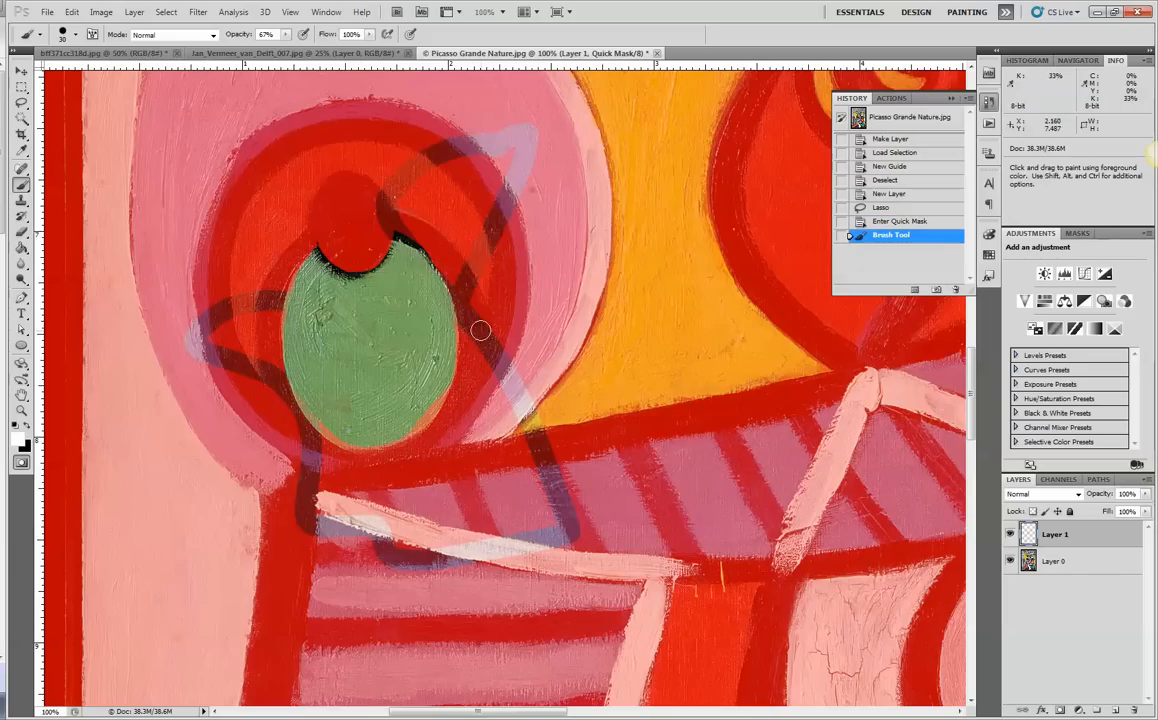
{"action": "key", "text": "ctrl+z"}
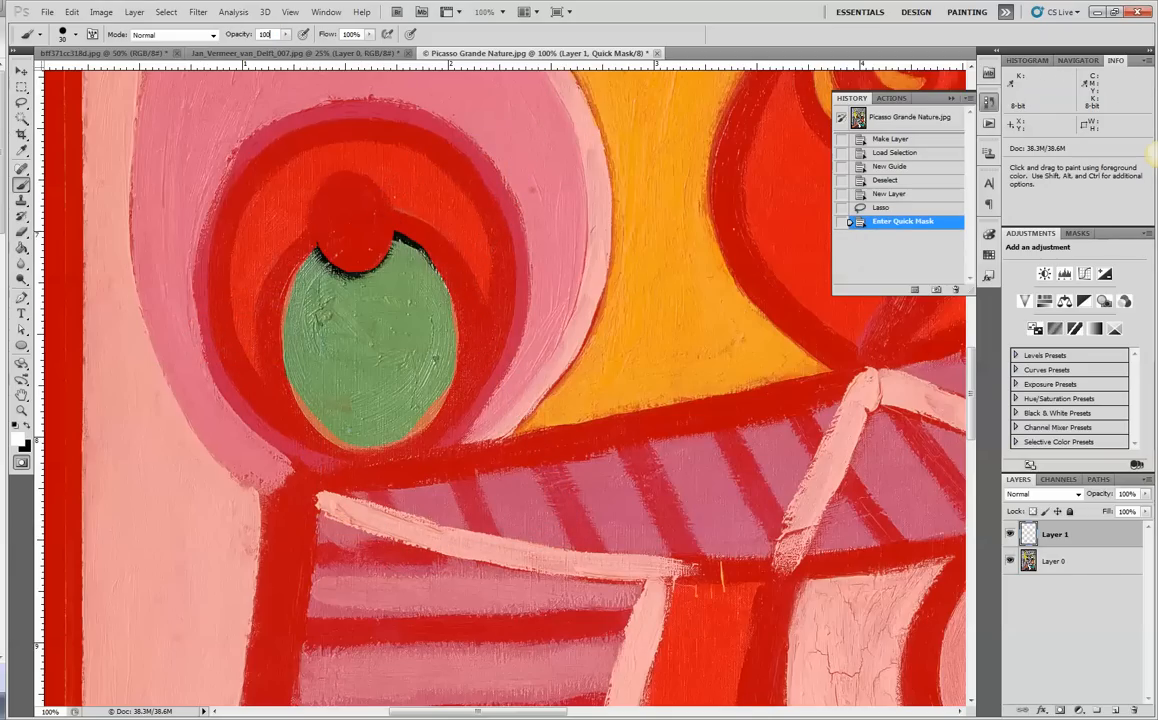
{"action": "left_click", "coordinate": [390, 164]}
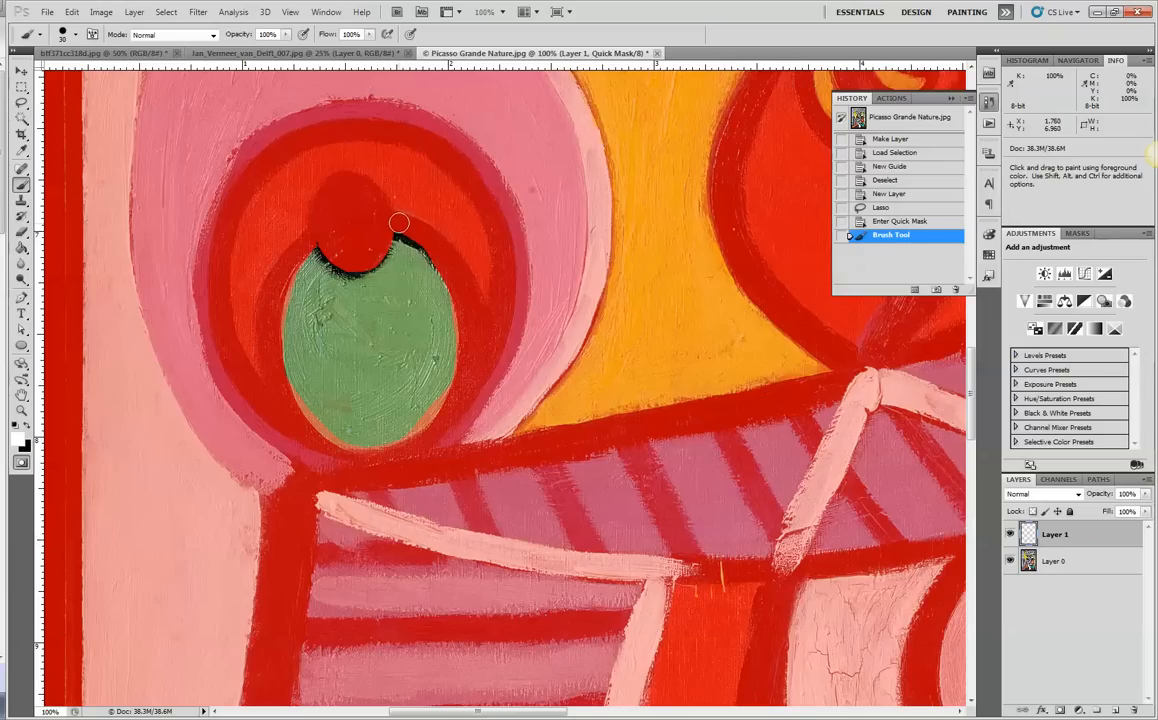
{"action": "left_click_drag", "start_coordinate": [400, 220], "coordinate": [420, 232]}
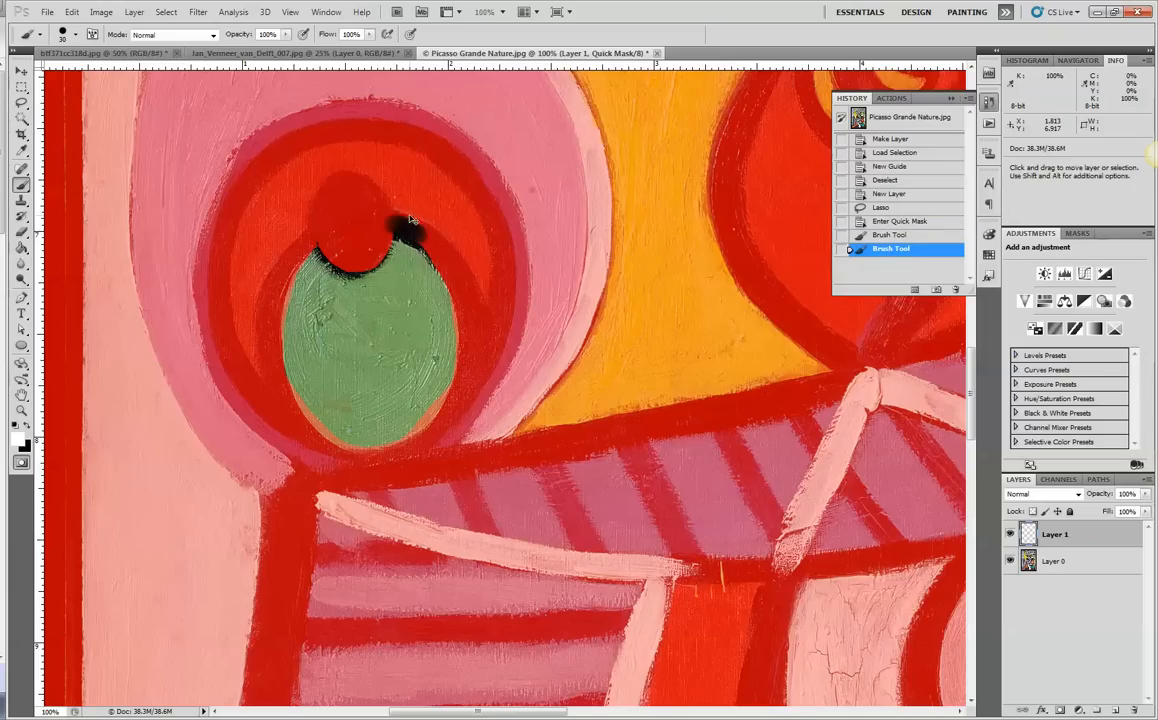
{"action": "key", "text": "ctrl+z"}
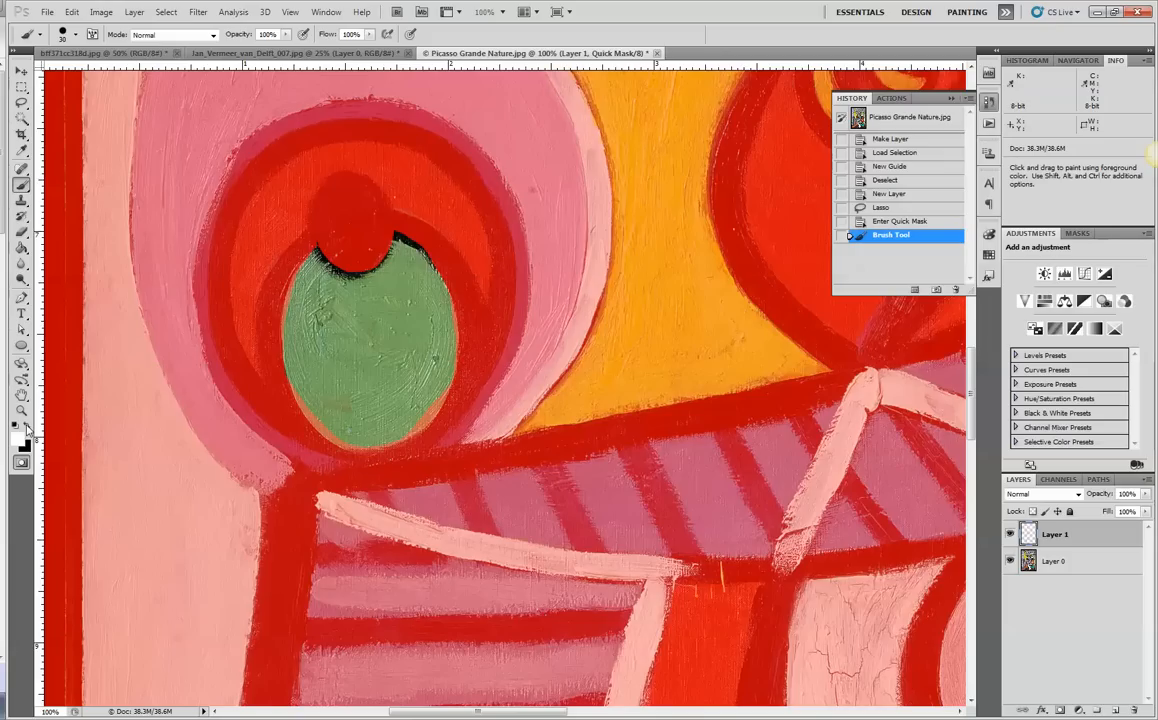
Step: Paint black on the quick mask along the green oval's upper edge to exclude the dark outline from the selection
{"action": "left_click", "coordinate": [27, 427]}
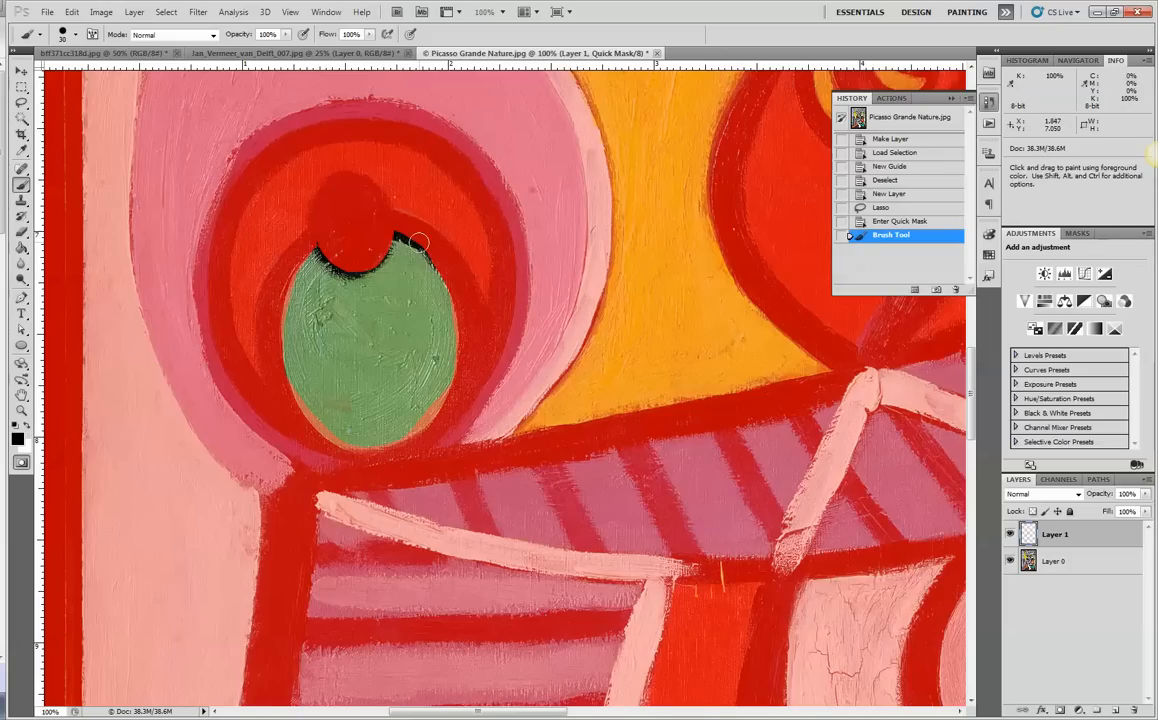
{"action": "left_click_drag", "start_coordinate": [357, 204], "coordinate": [408, 243]}
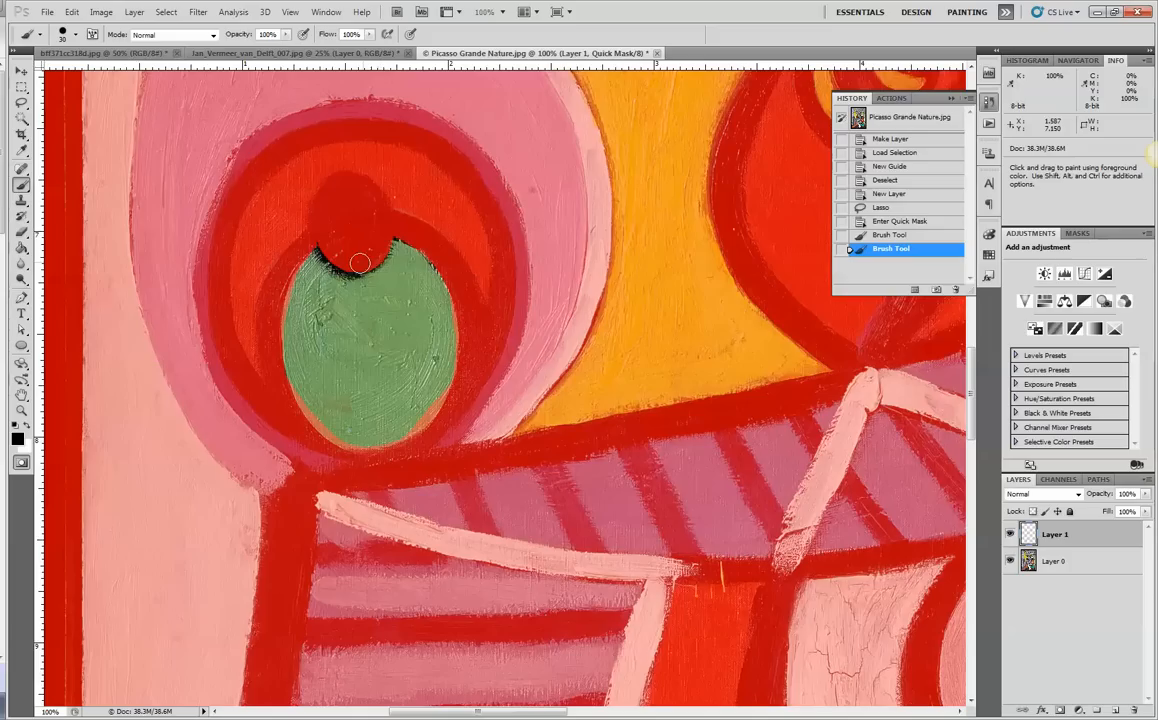
{"action": "mouse_move", "coordinate": [298, 232]}
{"action": "left_mouse_down"}
{"action": "mouse_move", "coordinate": [351, 263]}
{"action": "mouse_move", "coordinate": [370, 251]}
{"action": "mouse_move", "coordinate": [347, 231]}
{"action": "left_mouse_up"}
Step: Paint white on the quick mask along the green oval's lower edges to include them, and exit Quick Mask mode
{"action": "key", "text": "x"}
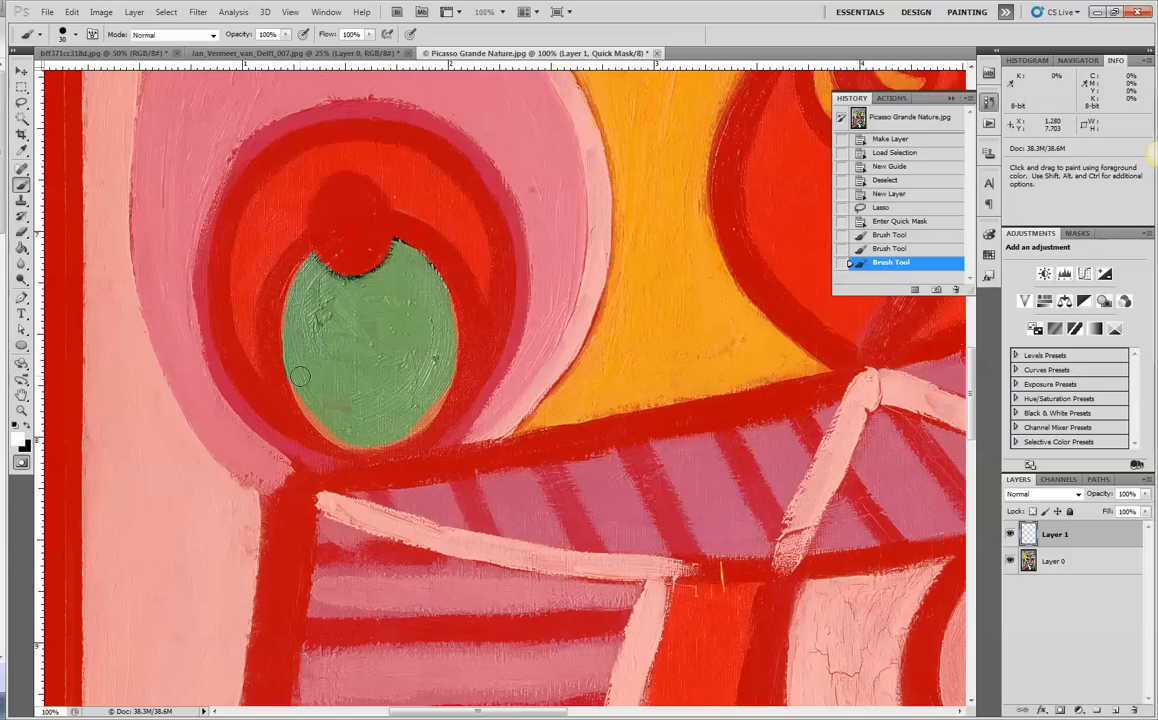
{"action": "left_click_drag", "start_coordinate": [310, 405], "coordinate": [342, 435]}
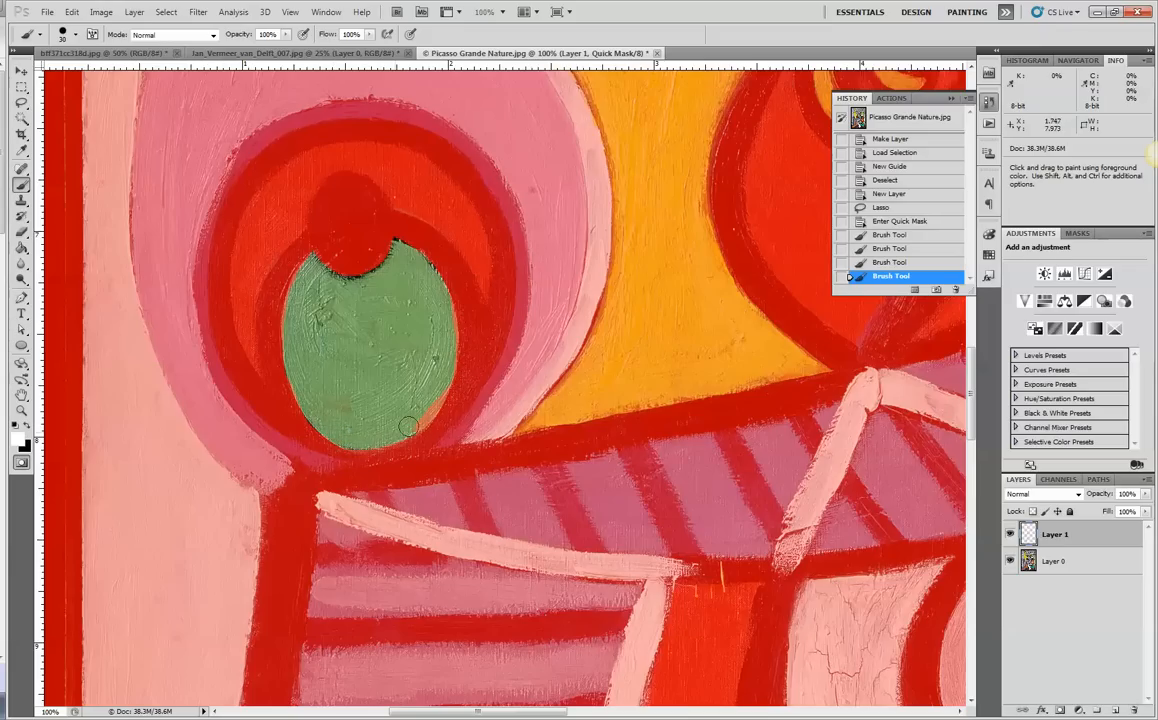
{"action": "left_click_drag", "start_coordinate": [423, 410], "coordinate": [395, 348]}
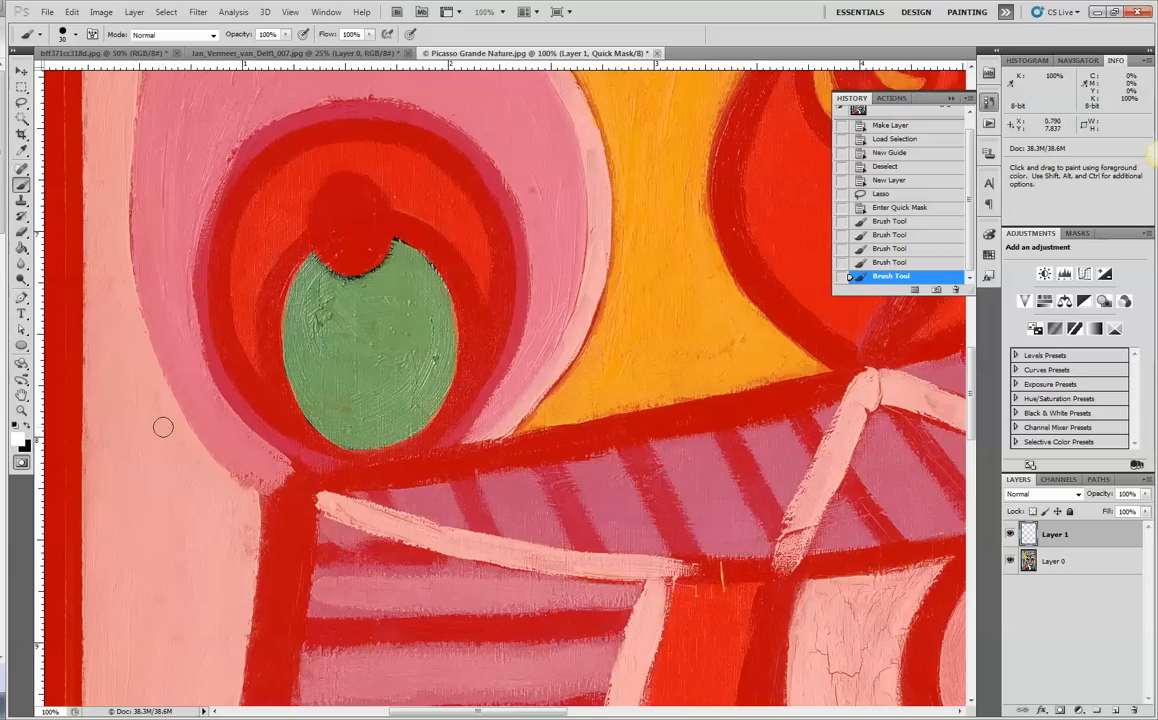
{"action": "left_click", "coordinate": [20, 461]}
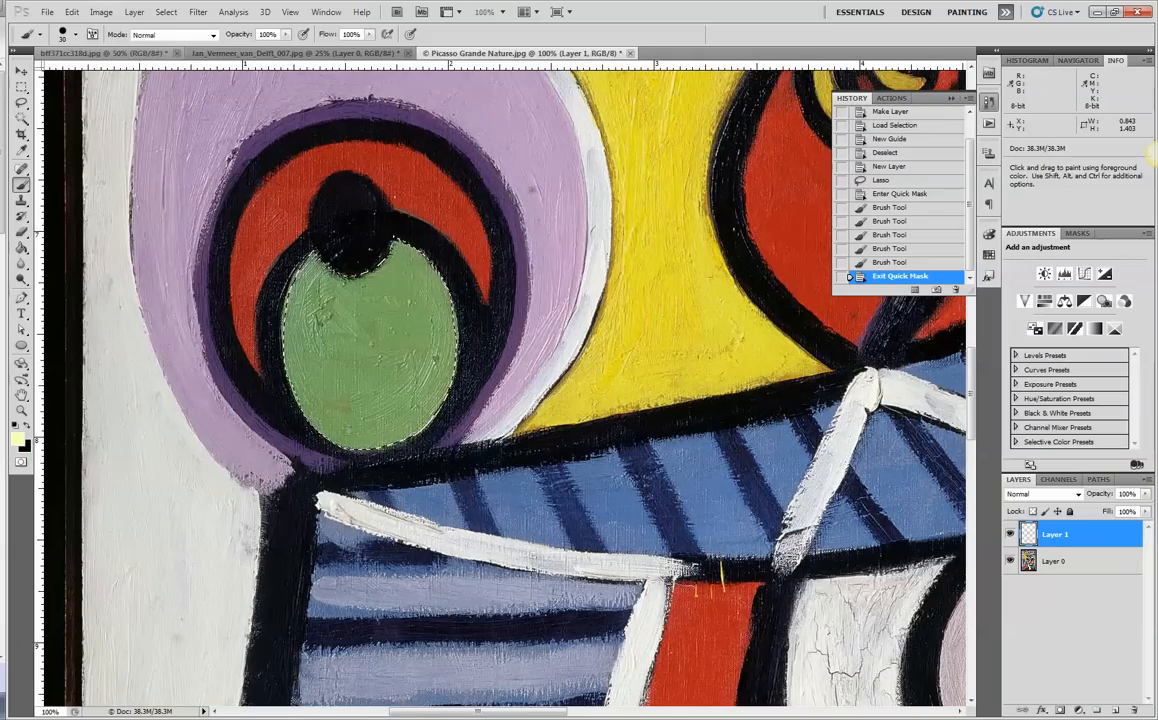
Step: Fill the oval selection on Layer 1 with a green sampled from the painting using the Paint Bucket, and deselect
{"action": "left_click", "coordinate": [22, 250]}
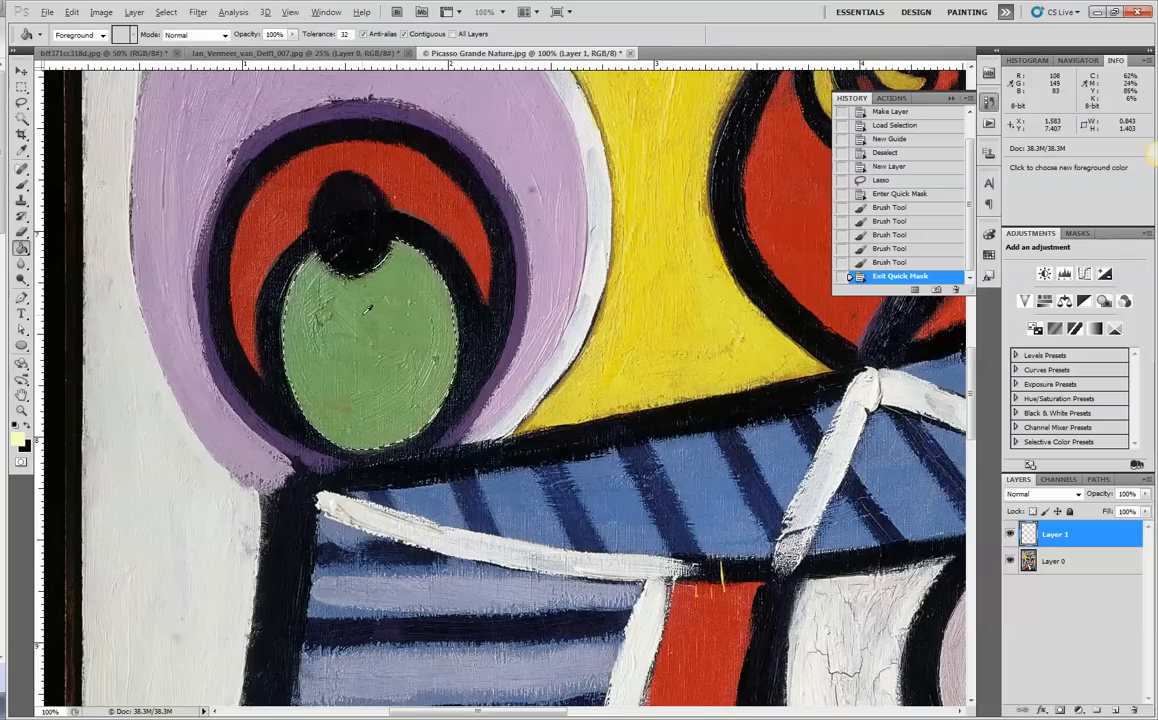
{"action": "left_click", "coordinate": [349, 280], "text": "alt"}
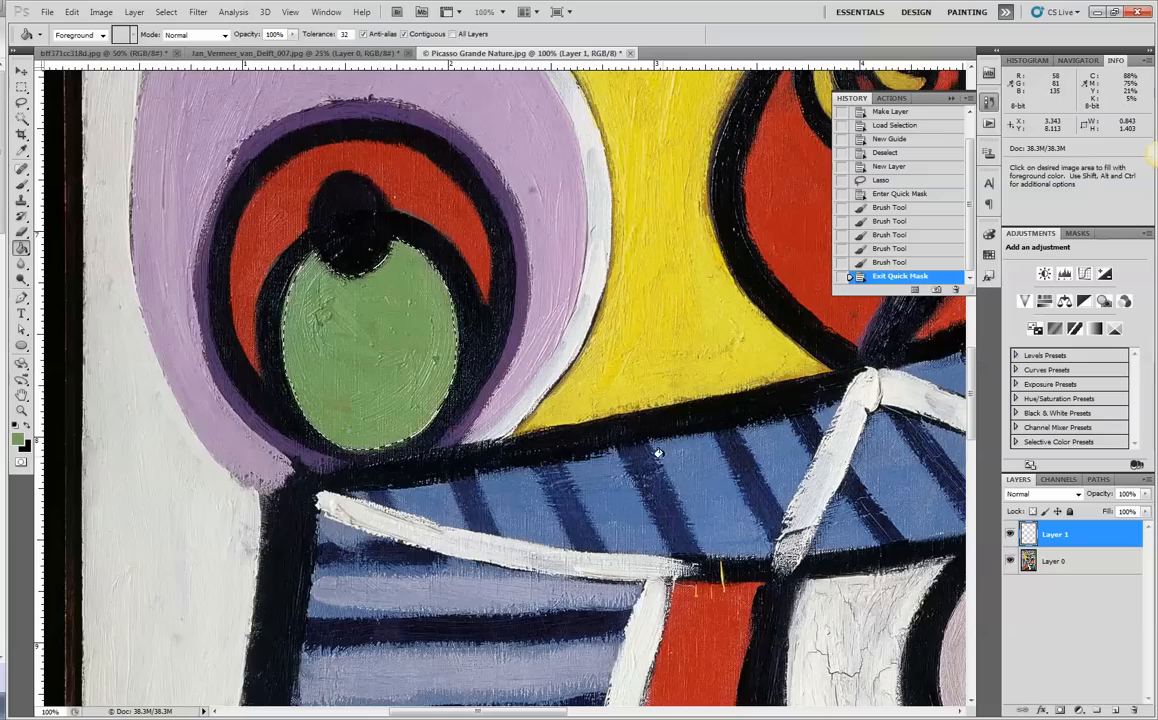
{"action": "left_click", "coordinate": [378, 336]}
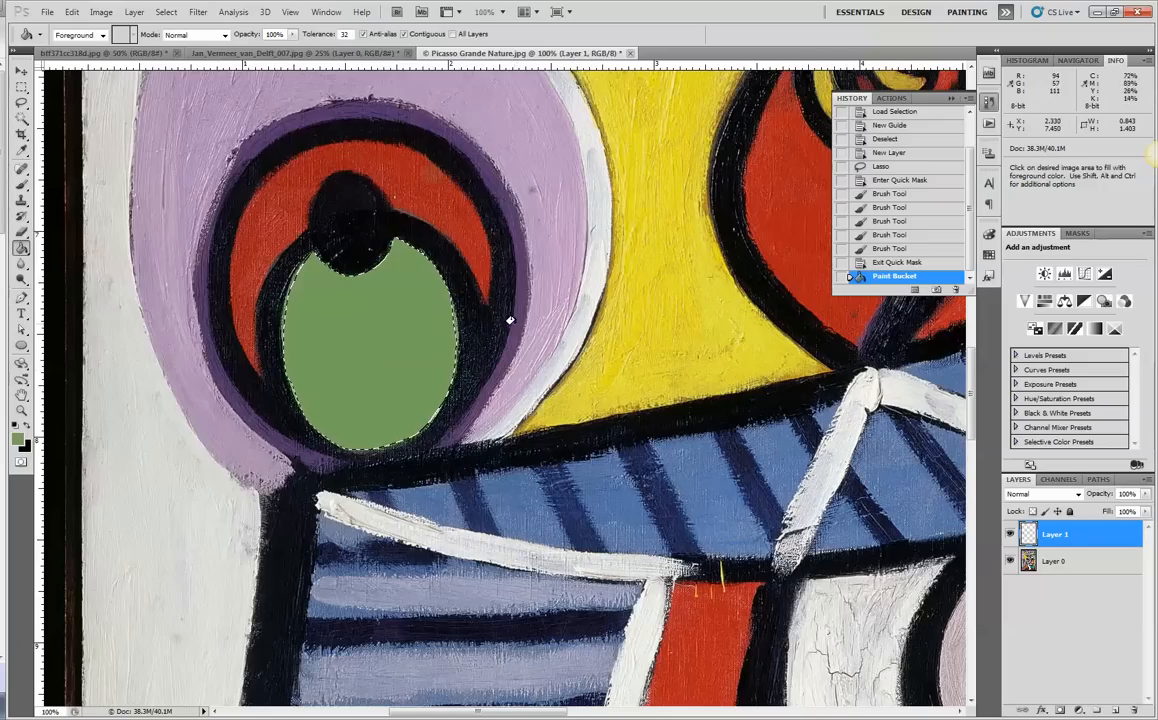
{"action": "key", "text": "ctrl+d"}
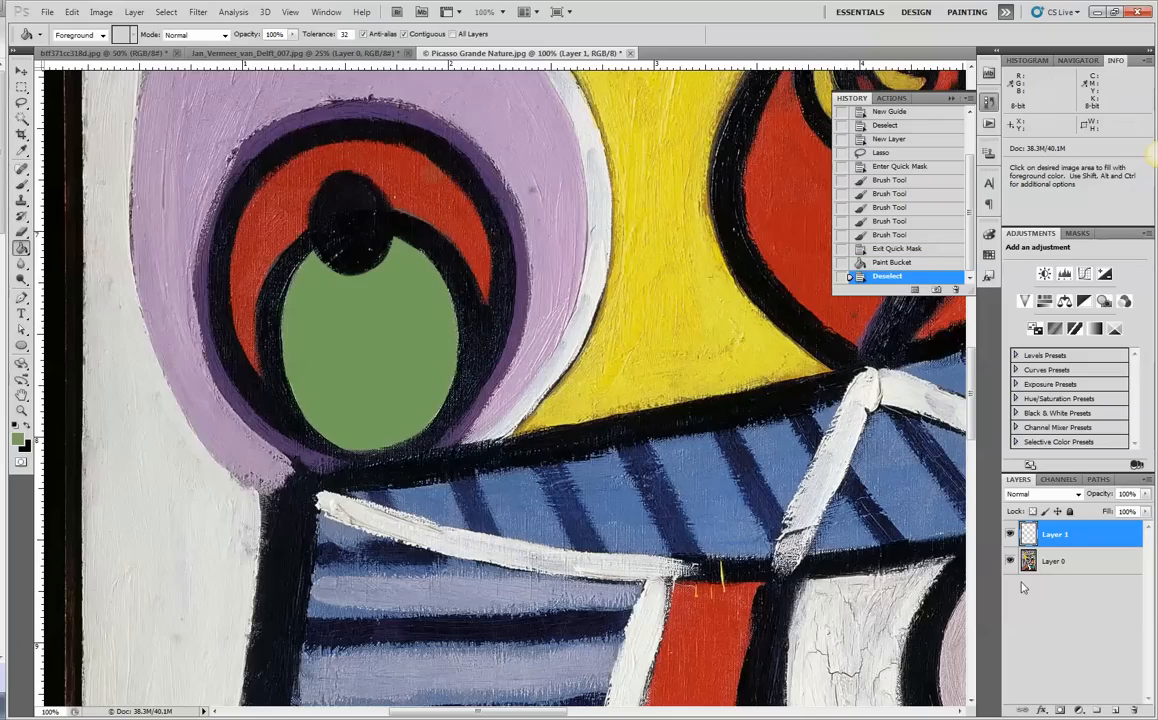
Step: Check the flat green fill by toggling Layer 0's visibility and comparing the filled oval with the whole painting
{"action": "left_click", "coordinate": [1010, 562]}
{"action": "left_click", "coordinate": [1010, 562]}
{"action": "left_click", "coordinate": [1010, 562]}
{"action": "left_click", "coordinate": [1010, 562]}
{"action": "key", "text": "ctrl+minus"}
{"action": "key", "text": "ctrl+minus"}
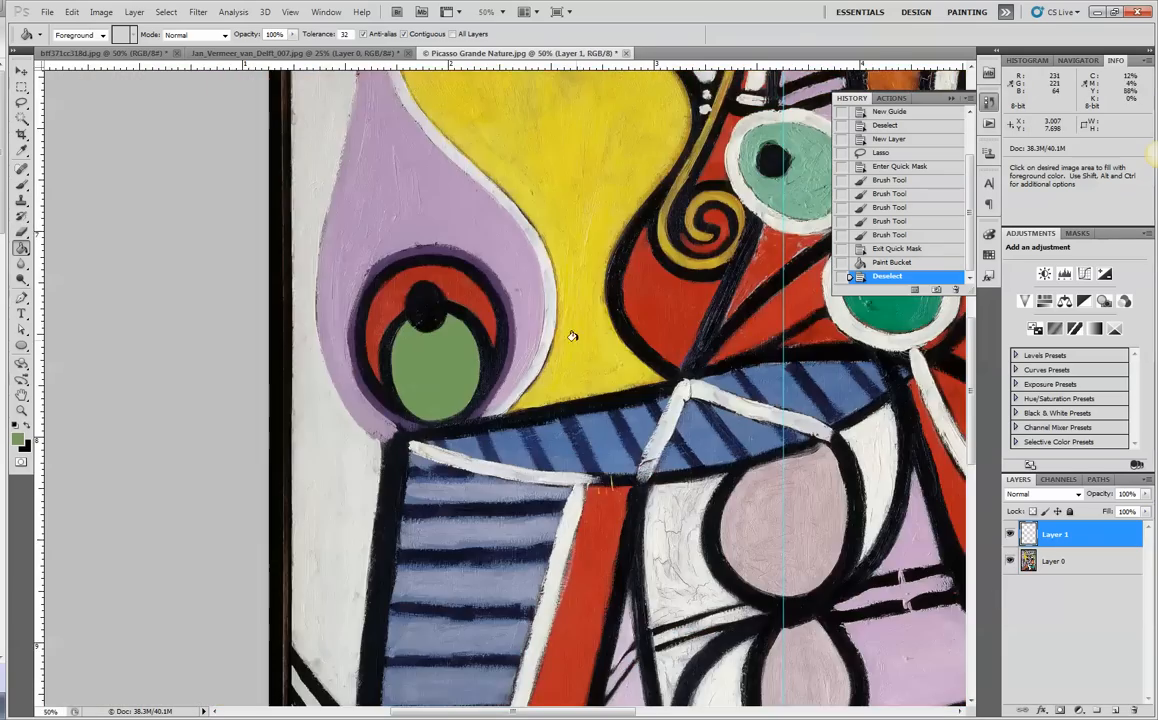
{"action": "key", "text": "space"}
{"action": "left_click_drag", "start_coordinate": [651, 157], "coordinate": [468, 401]}
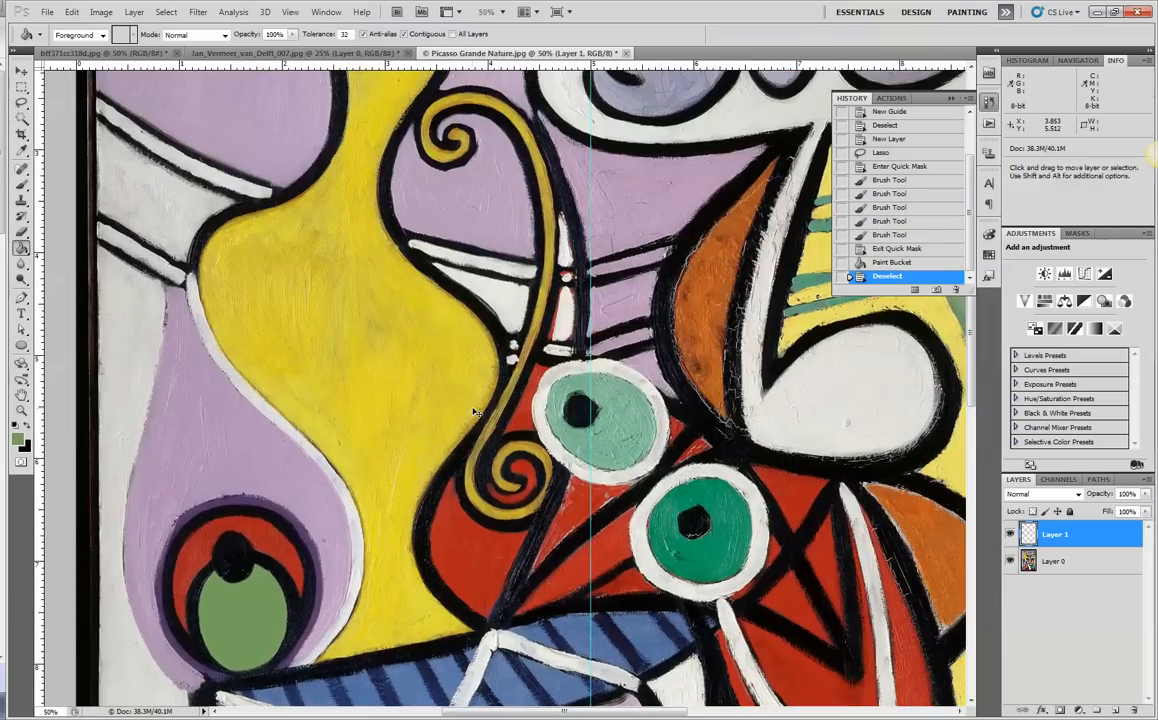
{"action": "key", "text": "ctrl+minus"}
{"action": "key", "text": "ctrl+minus"}
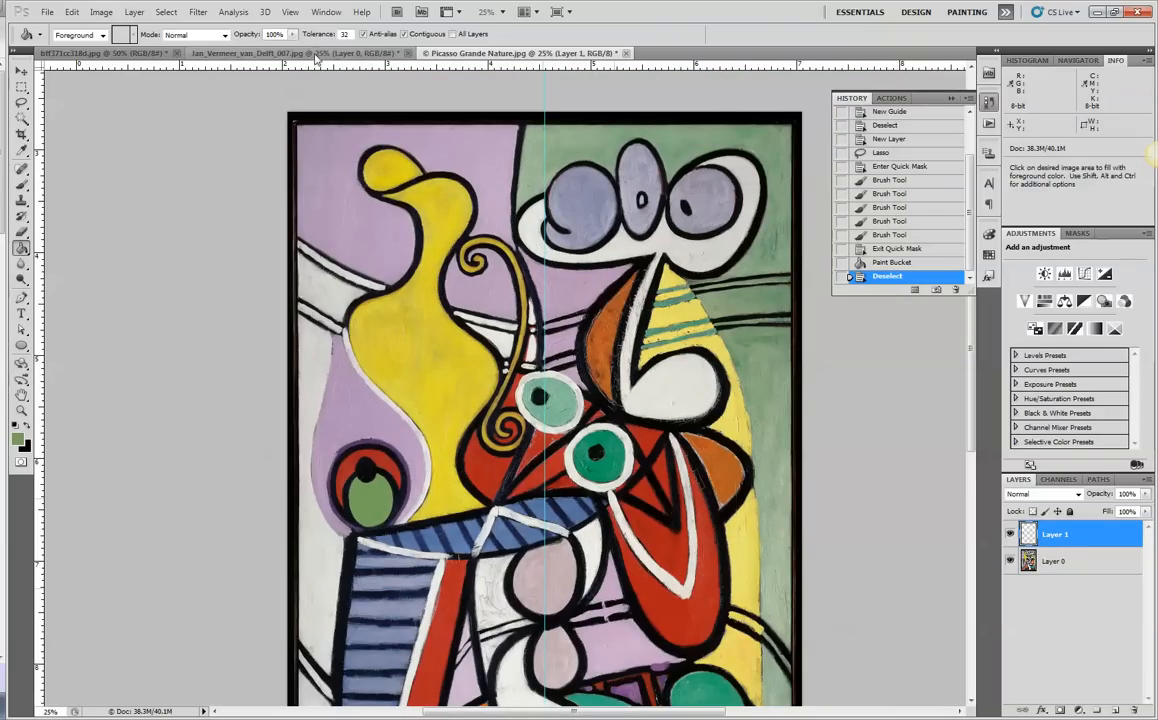
Step: Switch to the red vineyard painting, bff371cc318d.jpg, and look at its figures up close
{"action": "left_click", "coordinate": [66, 52]}
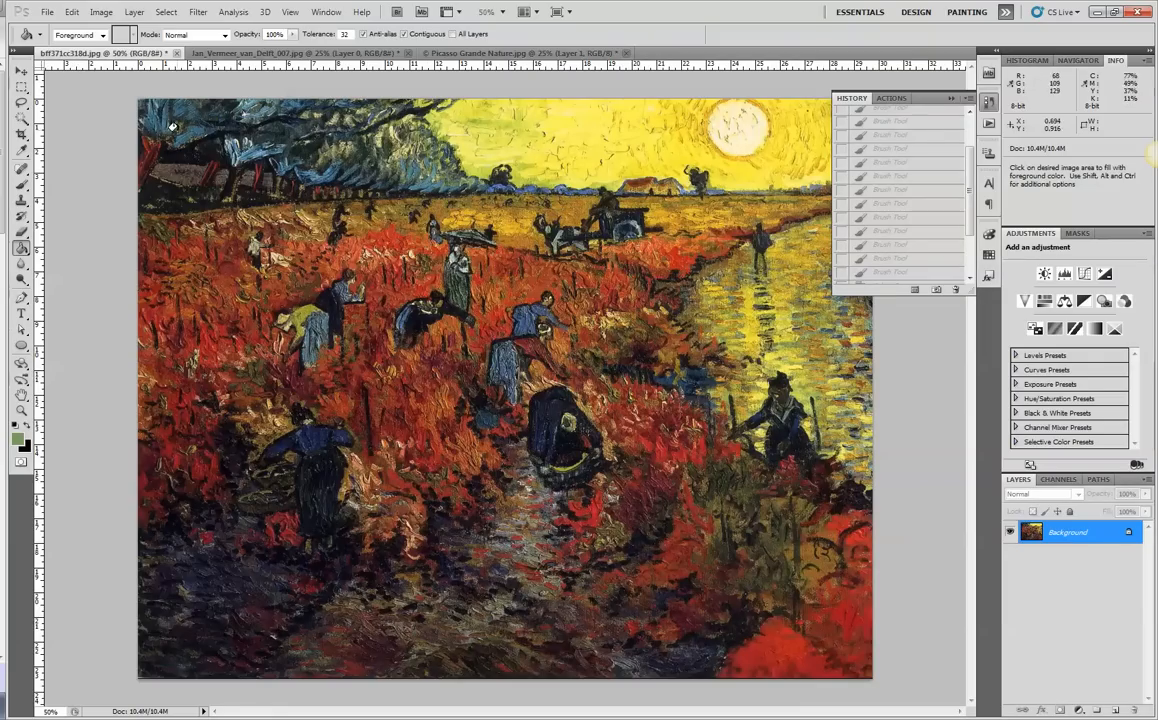
{"action": "key", "text": "ctrl+plus"}
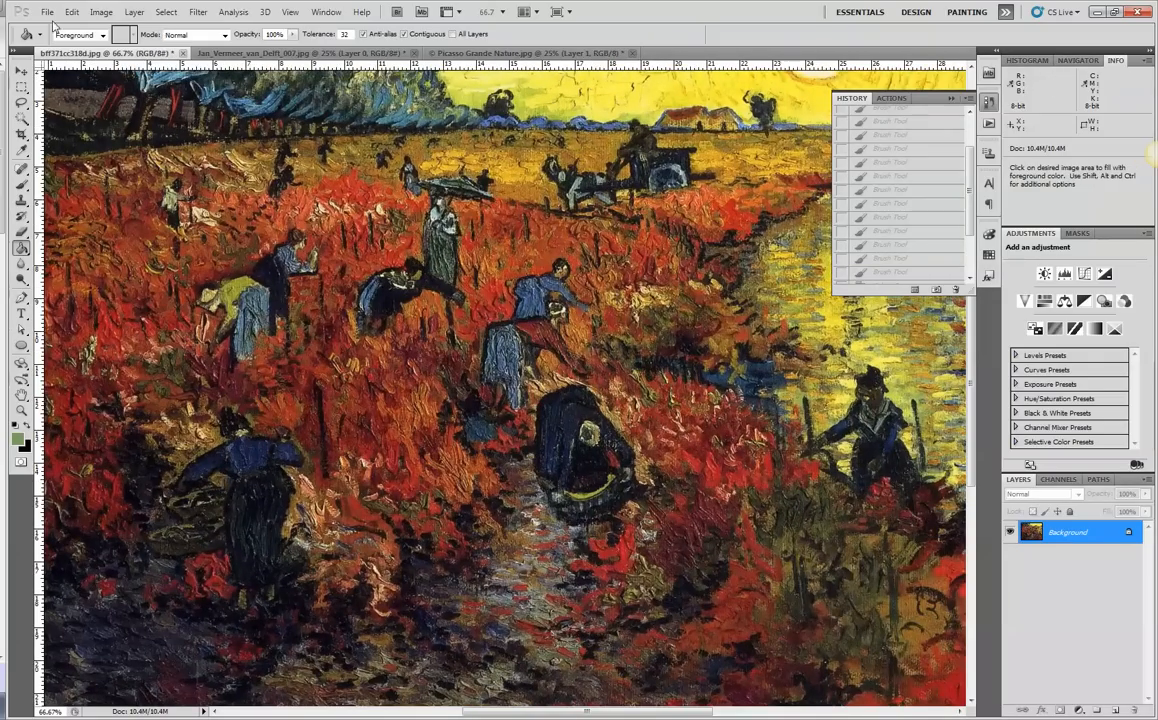
Step: Activate the Brush tool and choose the hard round brush whose stroke tapers at both ends
{"action": "left_click", "coordinate": [22, 180]}
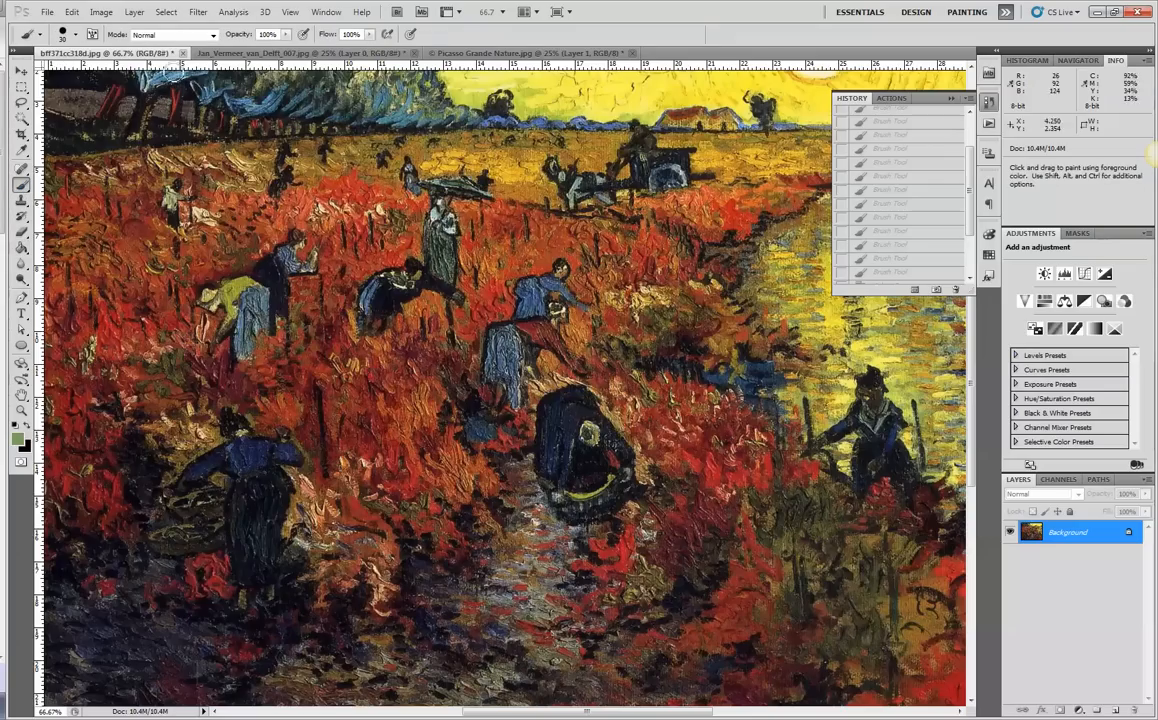
{"action": "left_click", "coordinate": [70, 37]}
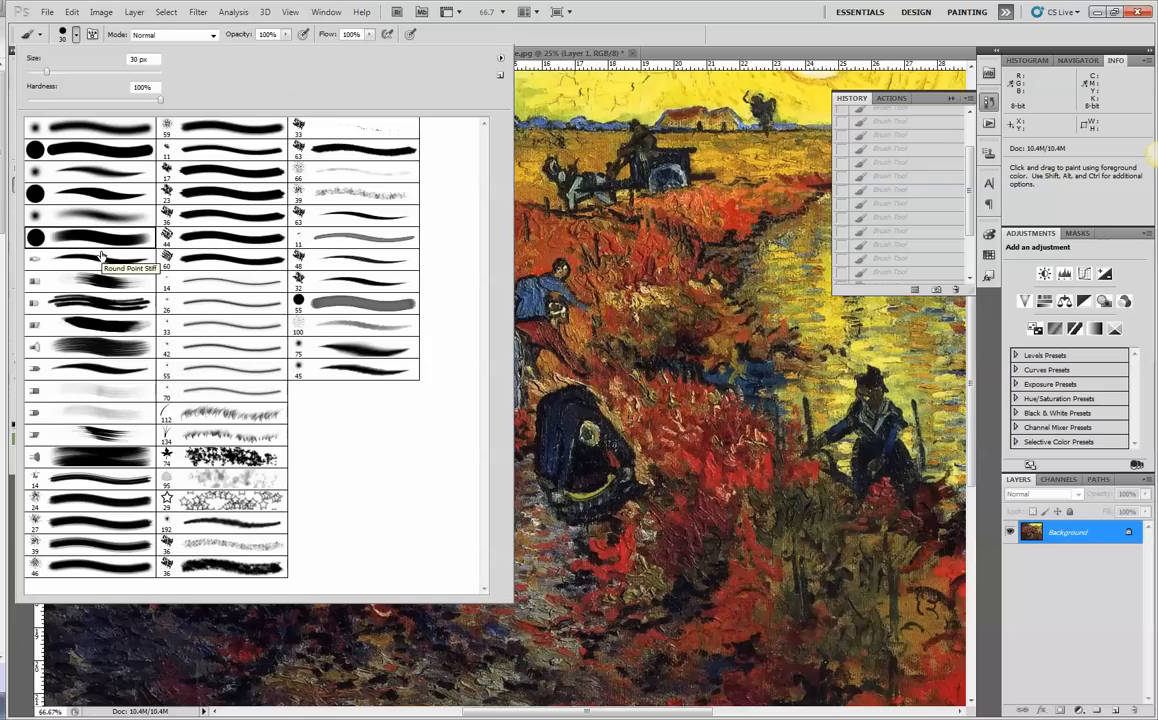
{"action": "left_click", "coordinate": [81, 196]}
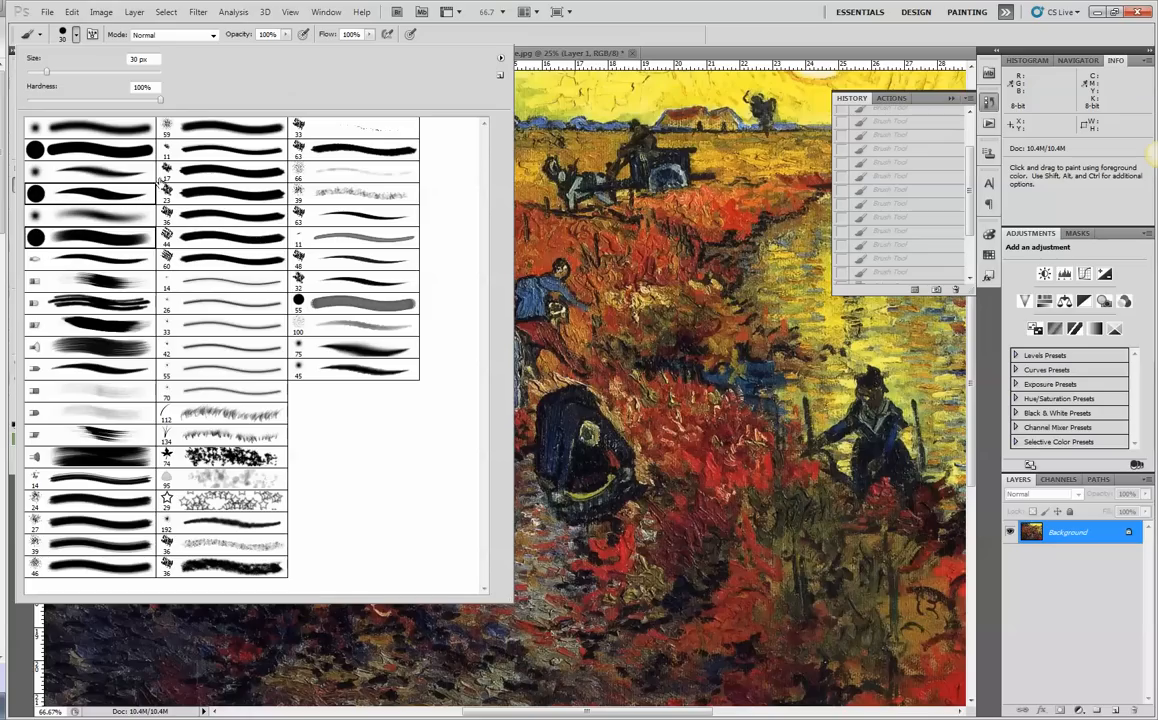
{"action": "left_click", "coordinate": [656, 55]}
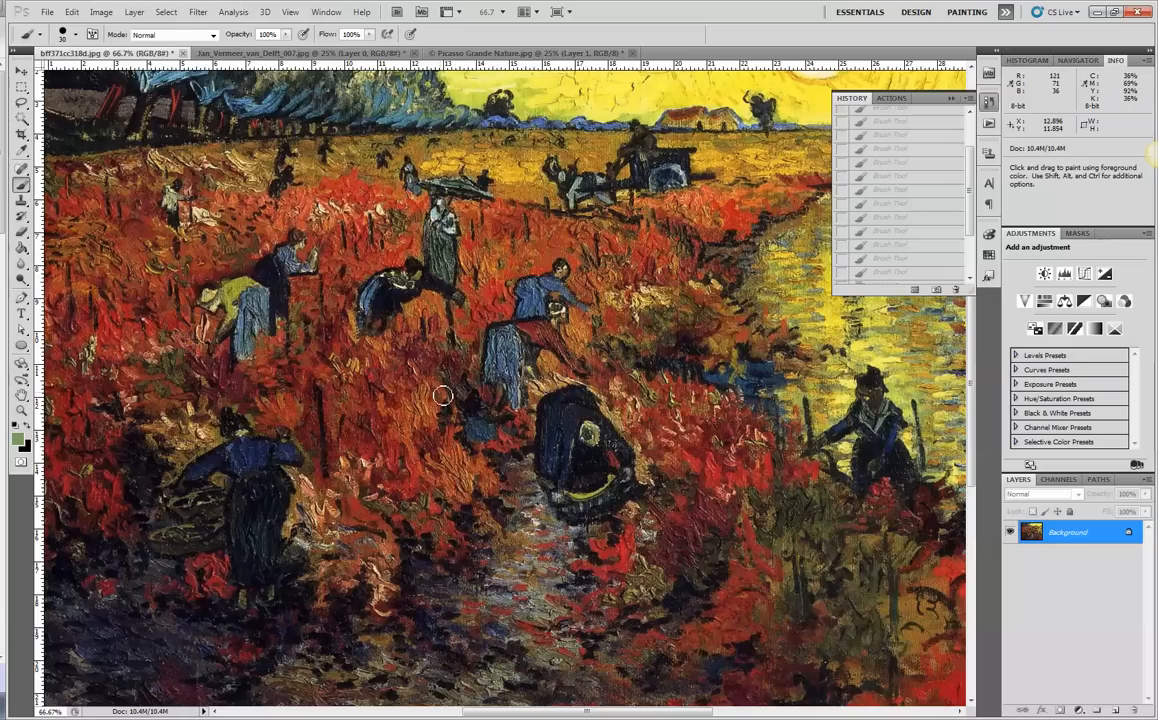
Step: Paint short strokes in sampled orange, red and brown tones over the foliage in the middle of the vineyard's Background layer
{"action": "key", "text": "bracketright"}
{"action": "key", "text": "bracketright"}
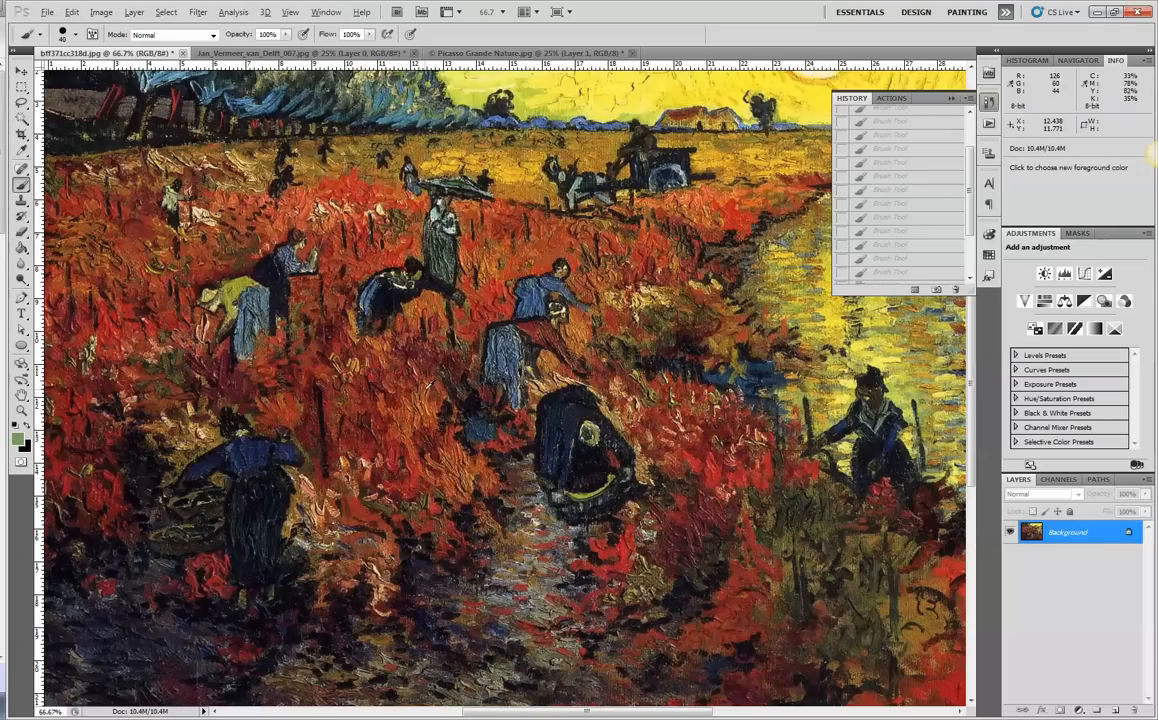
{"action": "left_click", "coordinate": [423, 393], "text": "alt"}
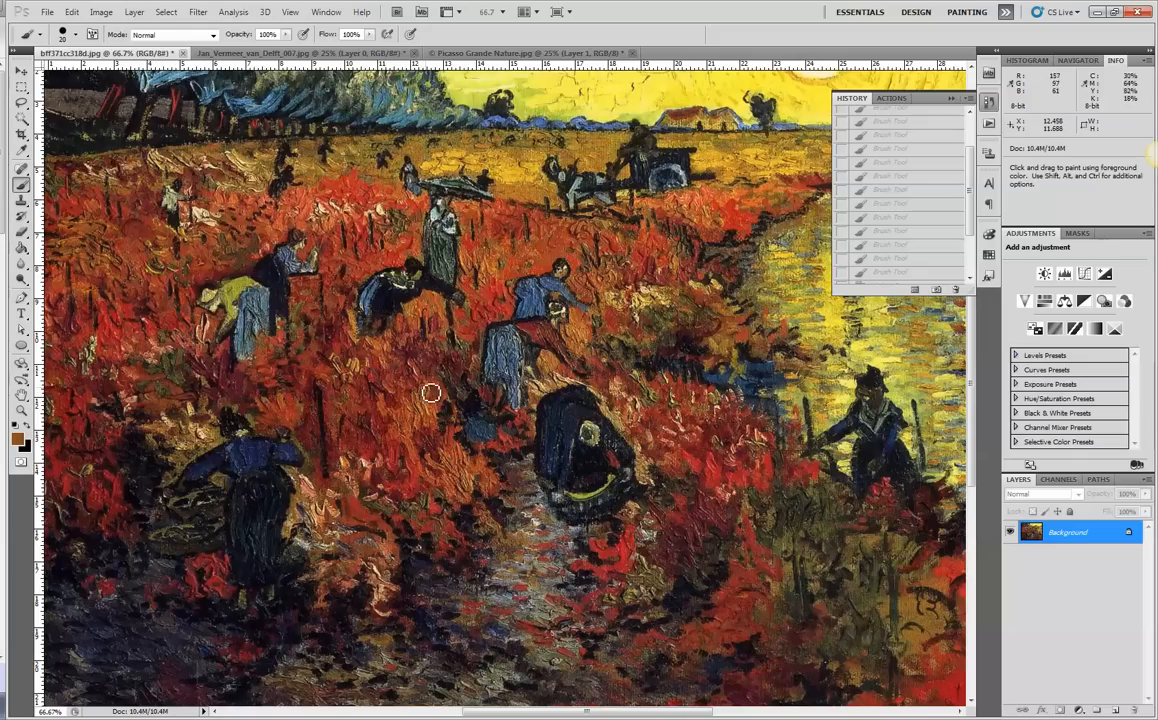
{"action": "left_click", "coordinate": [429, 397]}
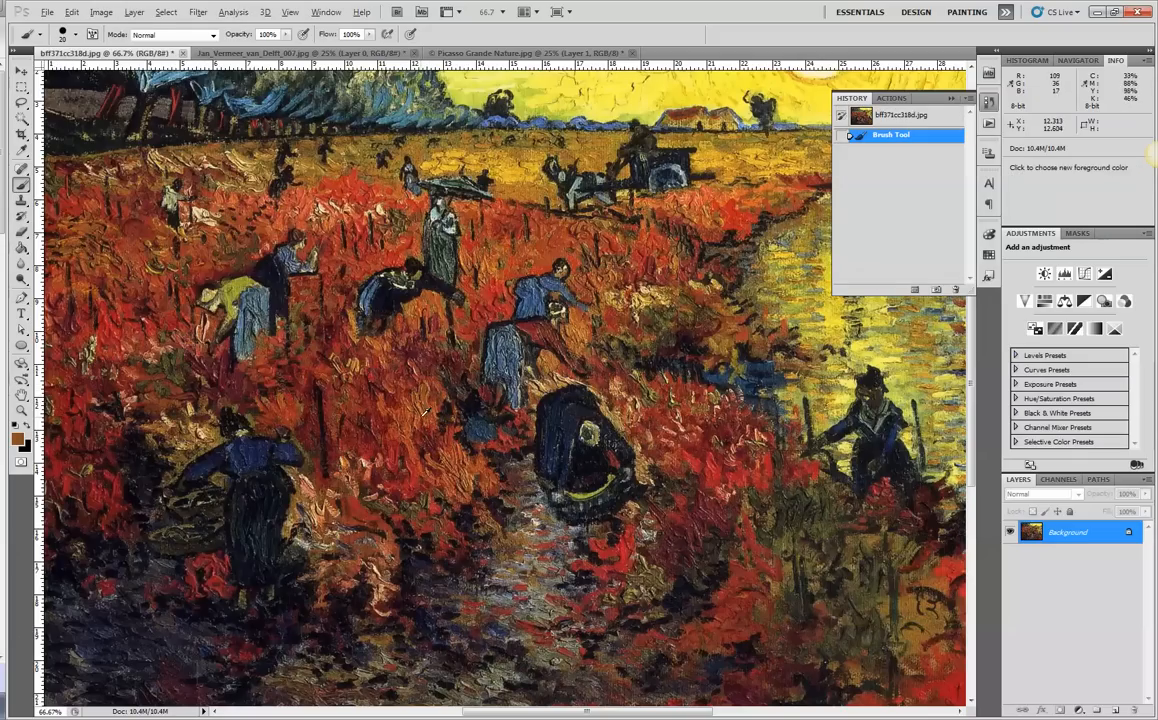
{"action": "left_click", "coordinate": [421, 414], "text": "alt"}
{"action": "mouse_move", "coordinate": [423, 410]}
{"action": "left_mouse_down"}
{"action": "mouse_move", "coordinate": [429, 438]}
{"action": "mouse_move", "coordinate": [425, 403]}
{"action": "mouse_move", "coordinate": [441, 390]}
{"action": "mouse_move", "coordinate": [430, 431]}
{"action": "mouse_move", "coordinate": [416, 394]}
{"action": "mouse_move", "coordinate": [446, 399]}
{"action": "mouse_move", "coordinate": [441, 421]}
{"action": "left_mouse_up"}
{"action": "left_click", "coordinate": [431, 449], "text": "alt"}
{"action": "left_click", "coordinate": [424, 415], "text": "alt"}
{"action": "left_click", "coordinate": [418, 421], "text": "alt"}
{"action": "left_click", "coordinate": [428, 379], "text": "alt"}
{"action": "left_click", "coordinate": [442, 386], "text": "alt"}
{"action": "left_click", "coordinate": [443, 381], "text": "alt"}
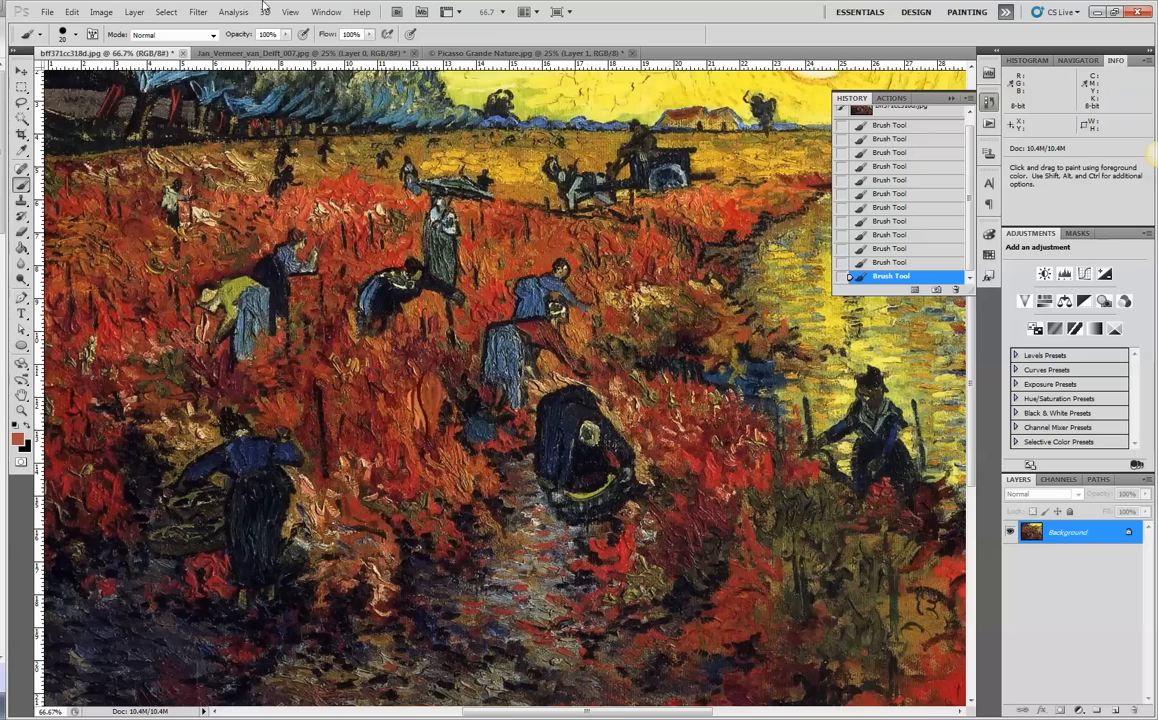
Step: Glance at the Picasso painting, try erasing across the vineyard's Background layer, and undo the erasure
{"action": "left_click", "coordinate": [75, 34]}
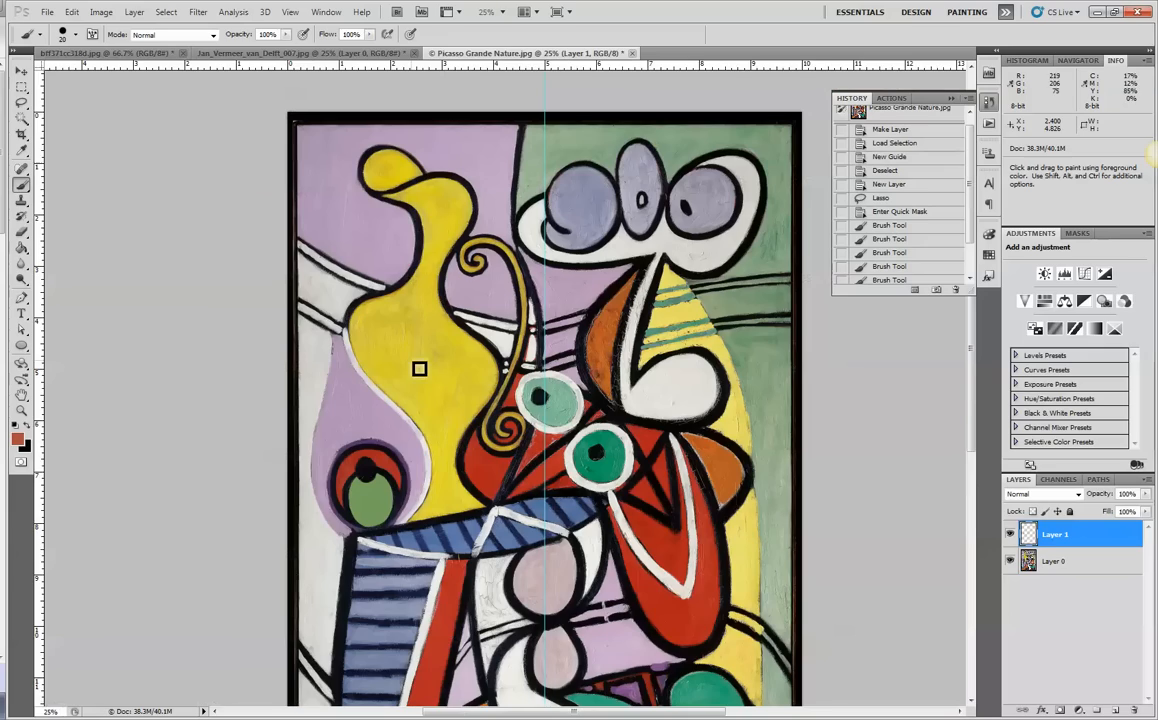
{"action": "left_click", "coordinate": [82, 55]}
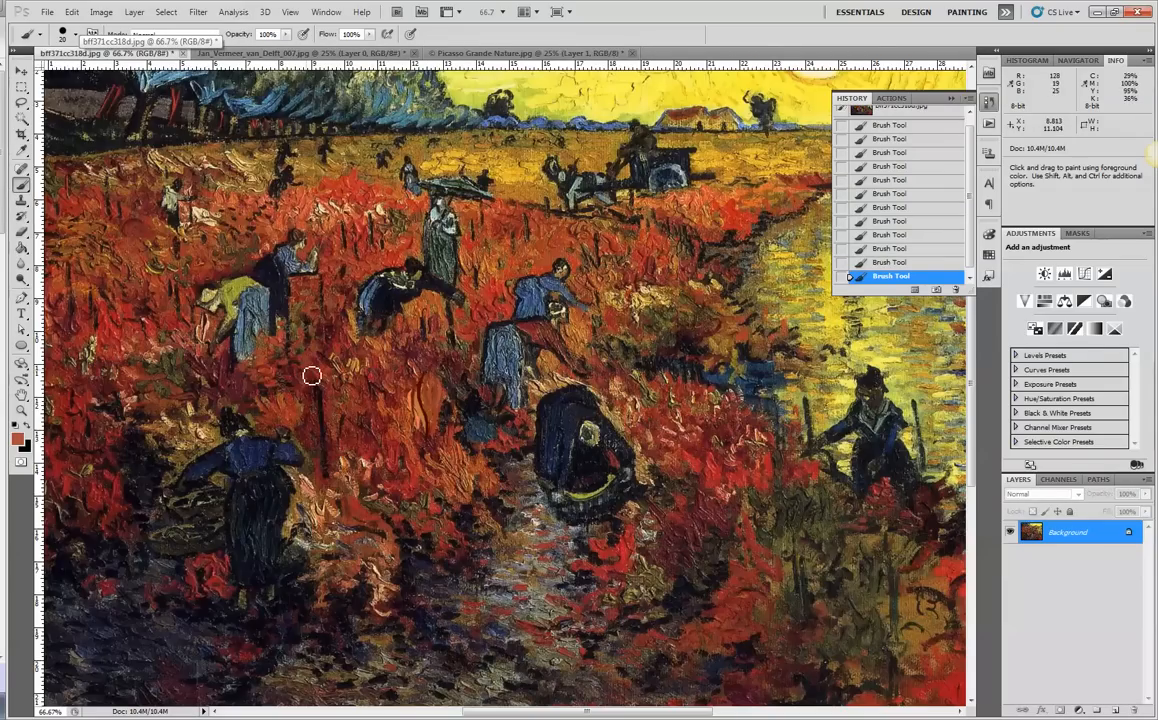
{"action": "key", "text": "e"}
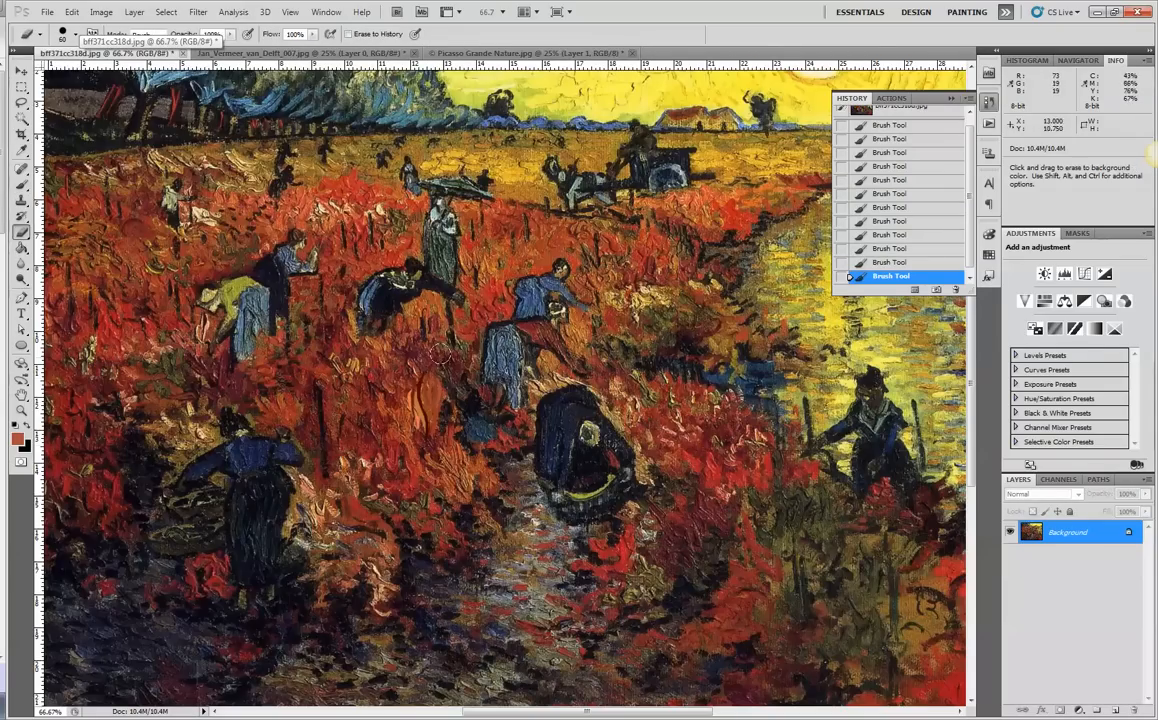
{"action": "left_click_drag", "start_coordinate": [441, 354], "coordinate": [378, 442]}
{"action": "key", "text": "ctrl+z"}
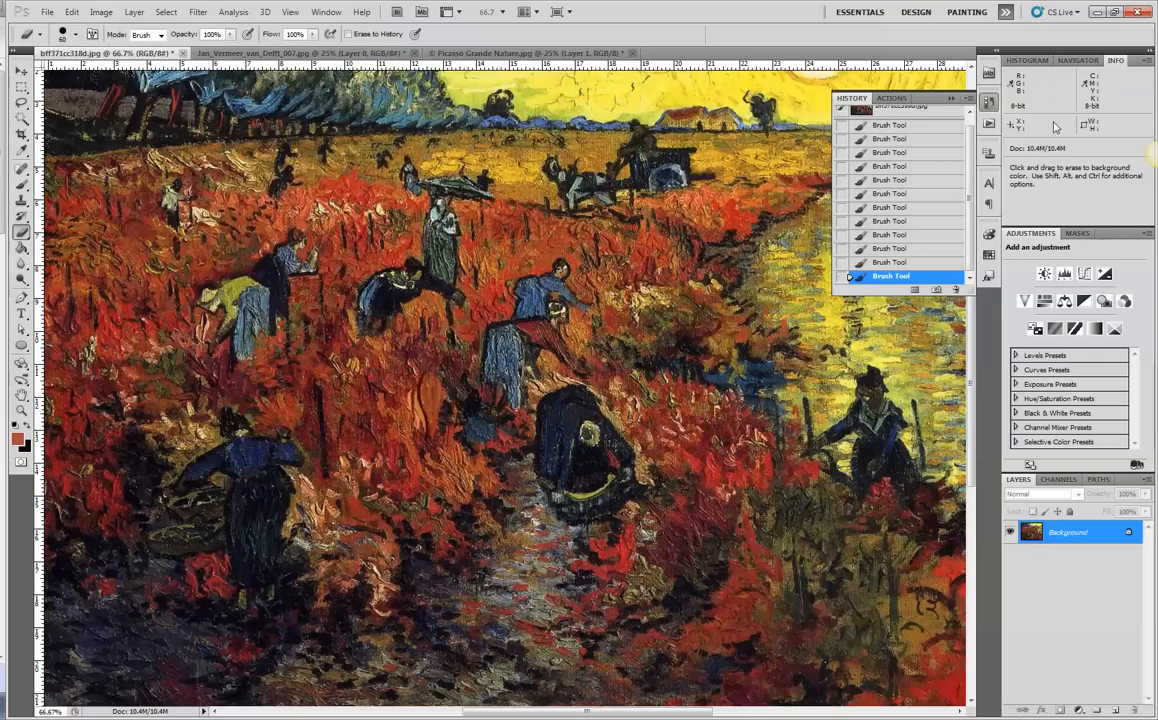
Step: Revert the vineyard painting to its opening state and add a new layer above the background
{"action": "scroll", "coordinate": [900, 190], "scroll_direction": "up", "scroll_amount": 1}
{"action": "left_click", "coordinate": [931, 122]}
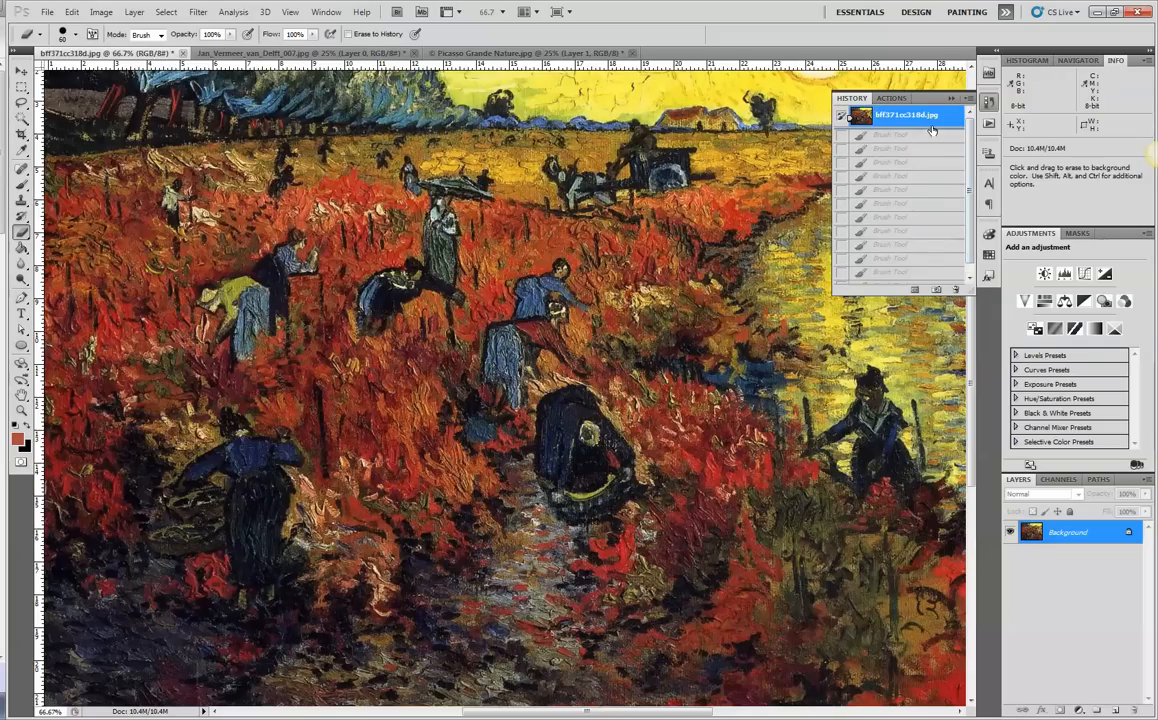
{"action": "left_click", "coordinate": [1117, 711]}
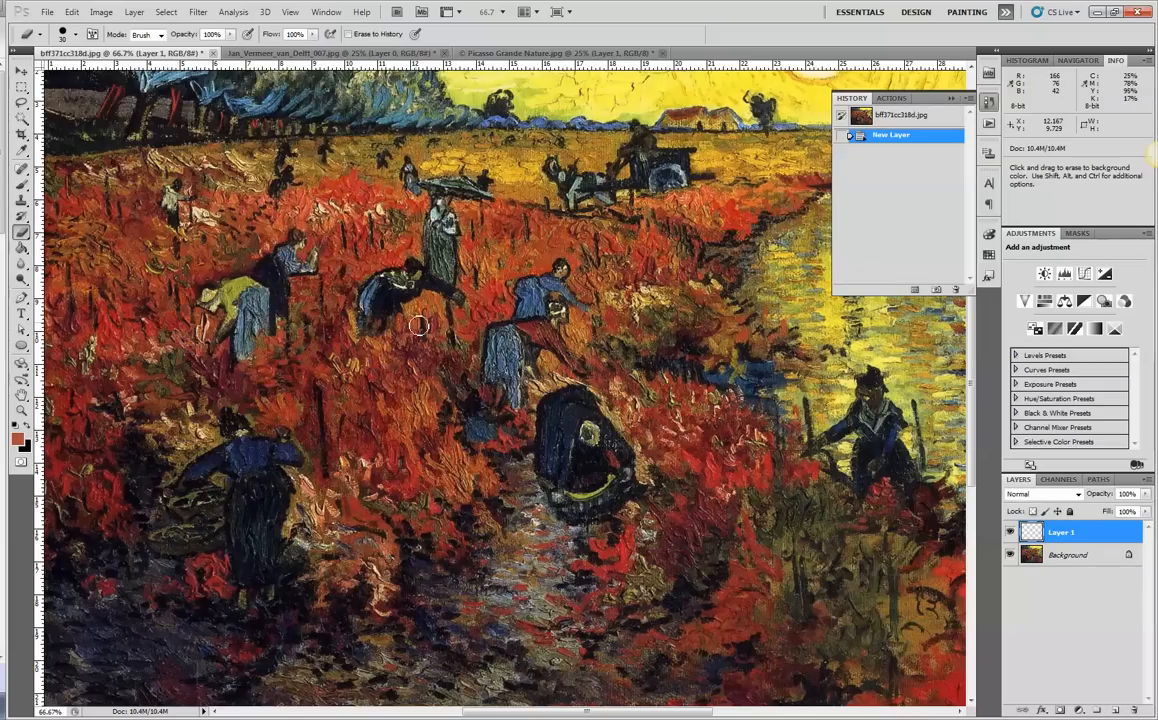
Step: Show the dark-haired bending worker up close at 200% and switch back to the Brush tool
{"action": "key", "text": "]"}
{"action": "key", "text": "]"}
{"action": "key", "text": "alt"}
{"action": "key", "text": "z"}
{"action": "left_click", "coordinate": [408, 284]}
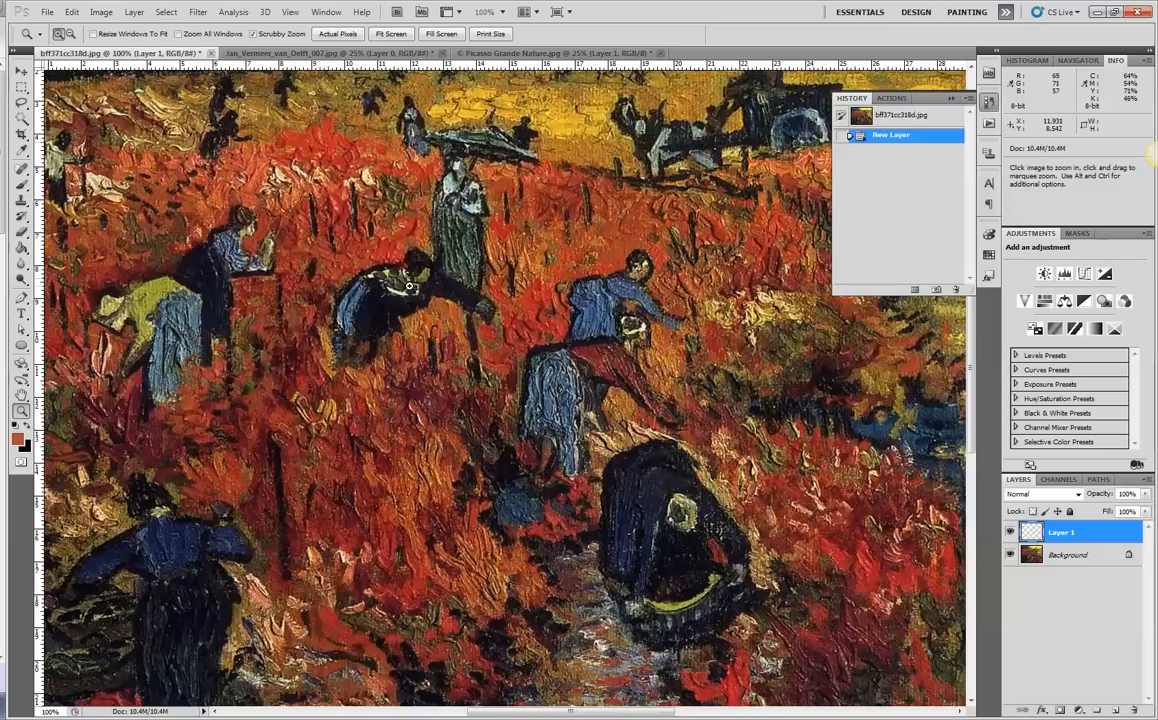
{"action": "left_click", "coordinate": [408, 286]}
{"action": "key", "text": "e"}
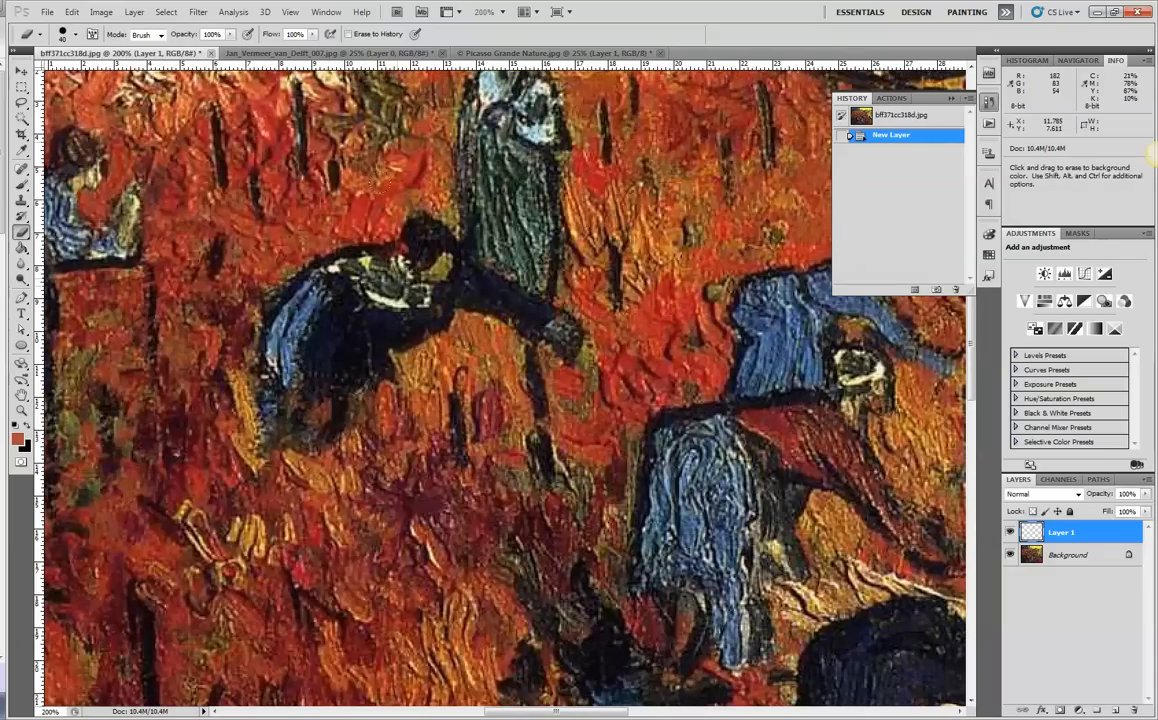
{"action": "key", "text": "bracketleft"}
{"action": "key", "text": "bracketleft"}
{"action": "key", "text": "bracketleft"}
{"action": "key", "text": "alt"}
{"action": "left_click", "coordinate": [22, 185]}
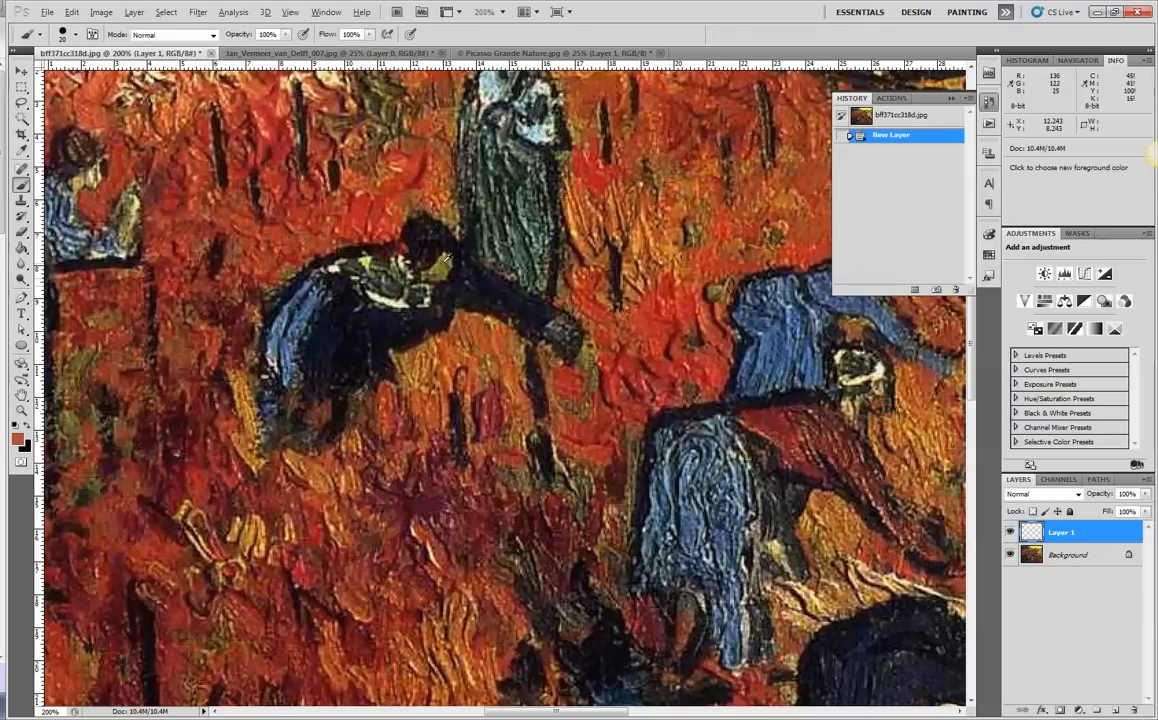
Step: Try painting the bending worker's face and hair on Layer 1 with sampled colours, and undo the strokes
{"action": "left_click", "coordinate": [445, 262], "text": "alt"}
{"action": "left_click", "coordinate": [440, 267]}
{"action": "left_click", "coordinate": [430, 254], "text": "alt"}
{"action": "left_click_drag", "start_coordinate": [422, 255], "coordinate": [436, 246]}
{"action": "key", "text": "ctrl+alt+z"}
{"action": "key", "text": "ctrl+alt+z"}
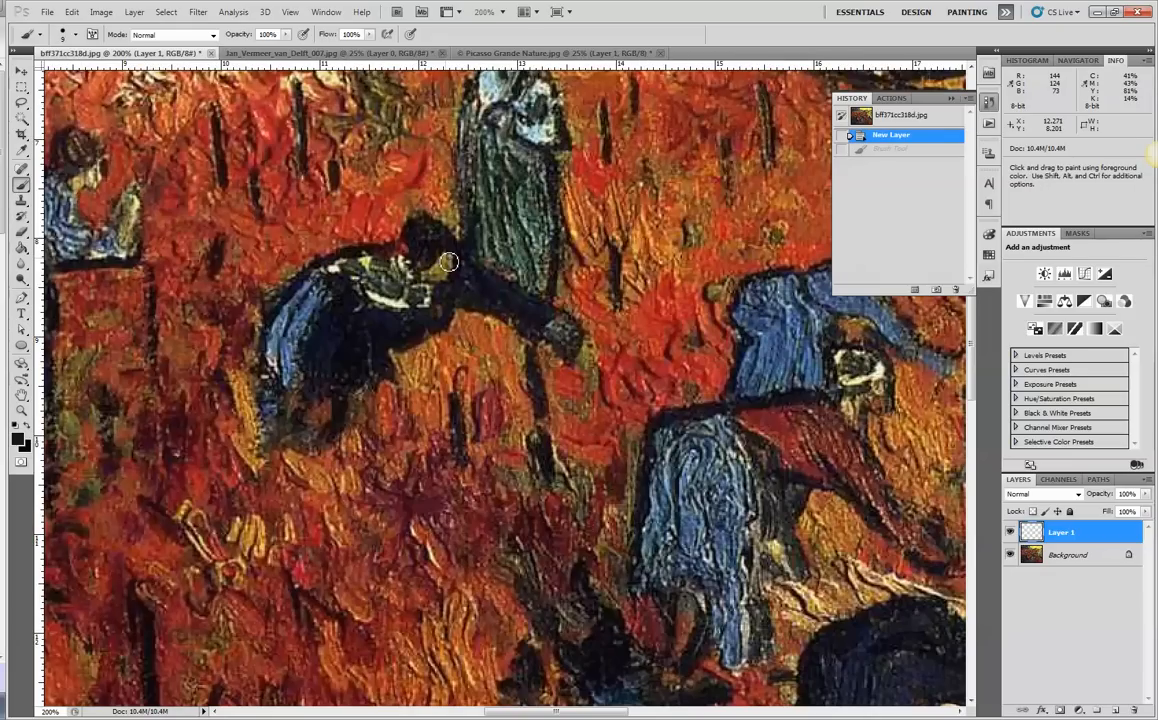
Step: Paint the bending worker's face and hair on Layer 1 with sampled olive, dark purple and black tones, using a 10 px brush
{"action": "key", "text": "bracketright"}
{"action": "left_click", "coordinate": [445, 271], "text": "alt"}
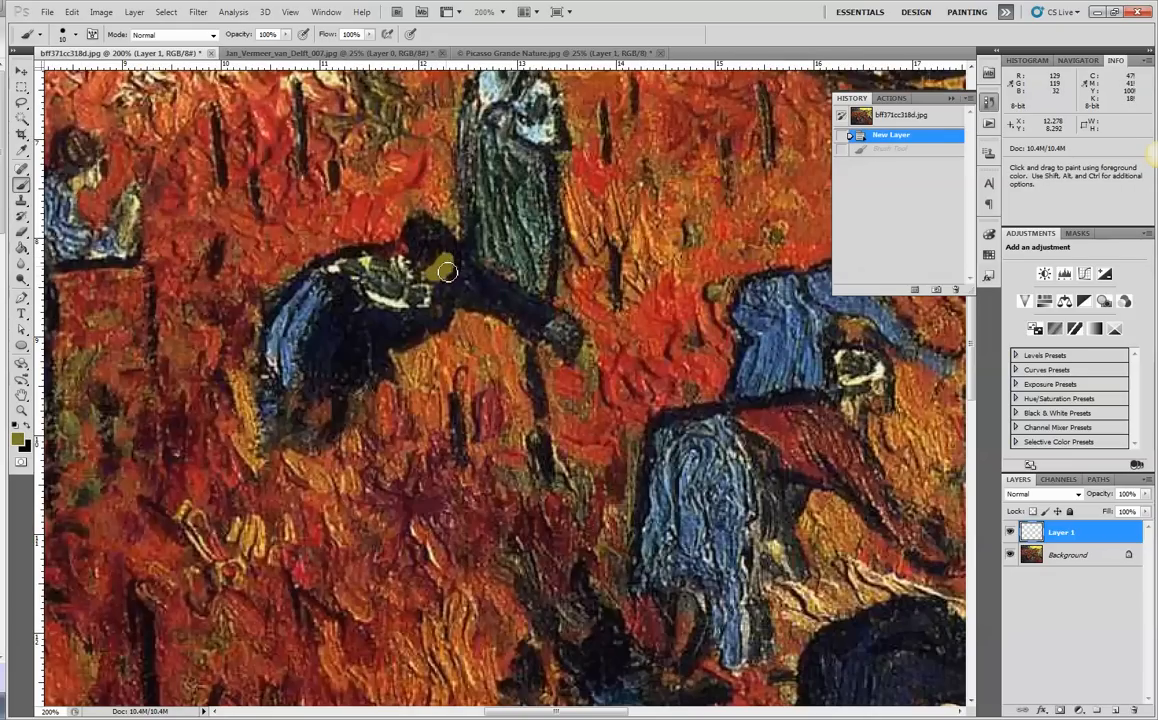
{"action": "left_click", "coordinate": [442, 267]}
{"action": "left_click", "coordinate": [428, 262]}
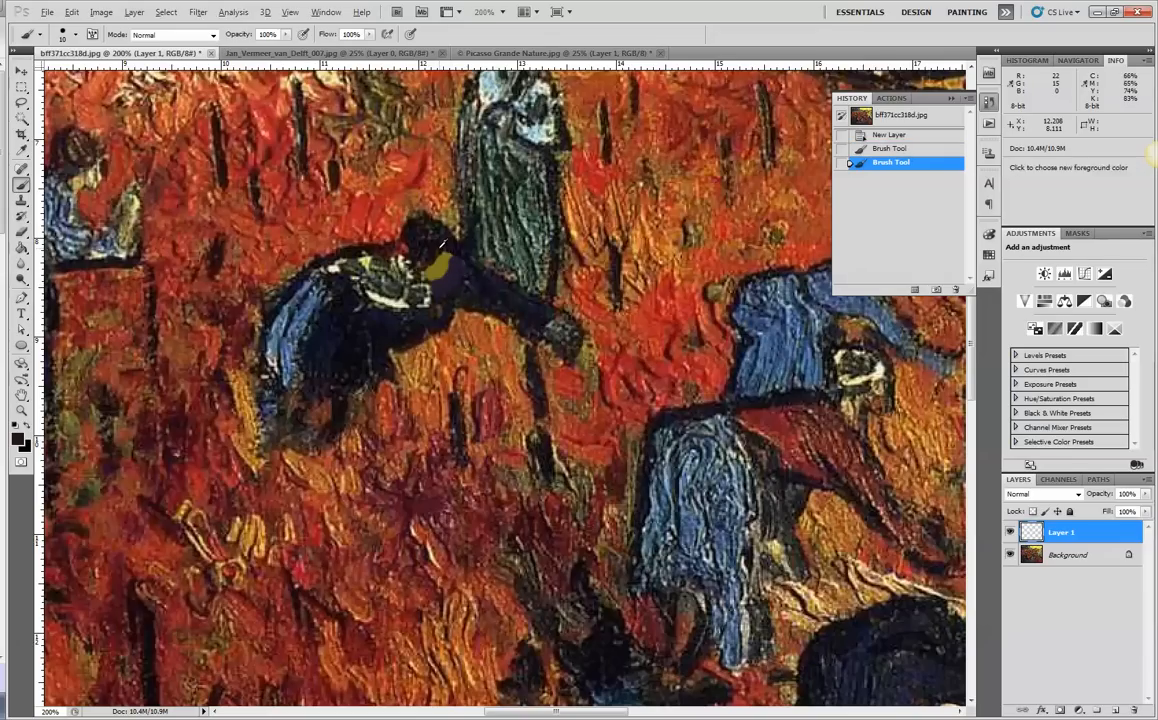
{"action": "left_click", "coordinate": [426, 236]}
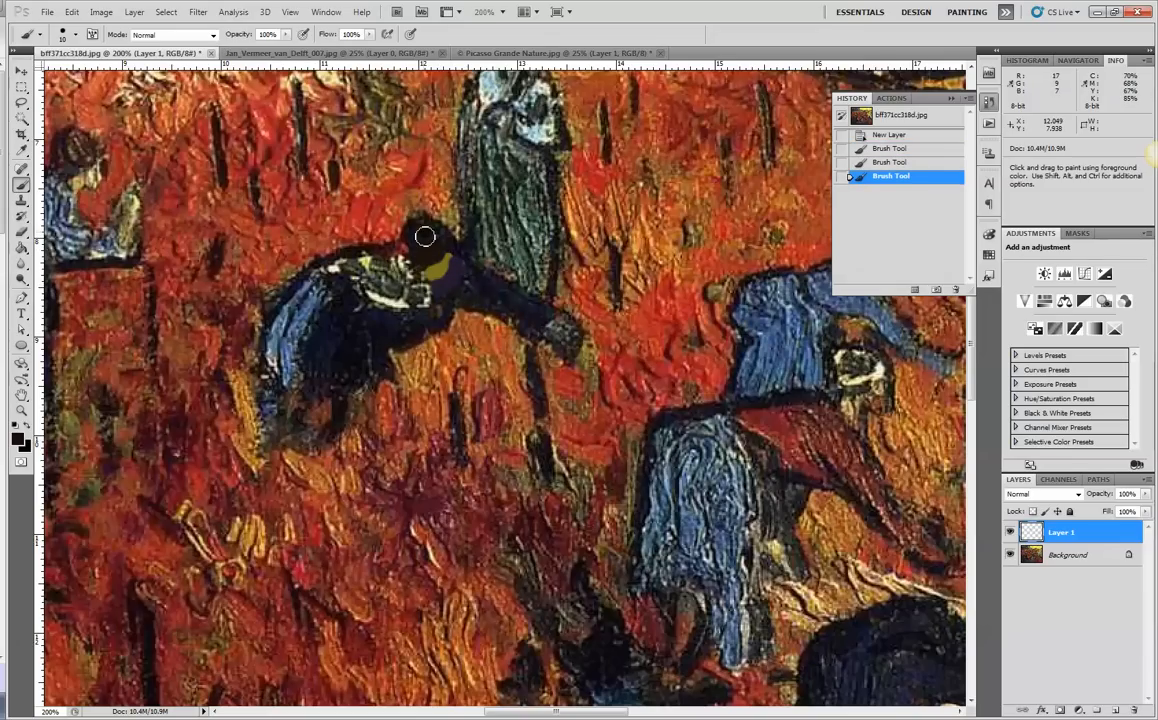
{"action": "left_click", "coordinate": [420, 228]}
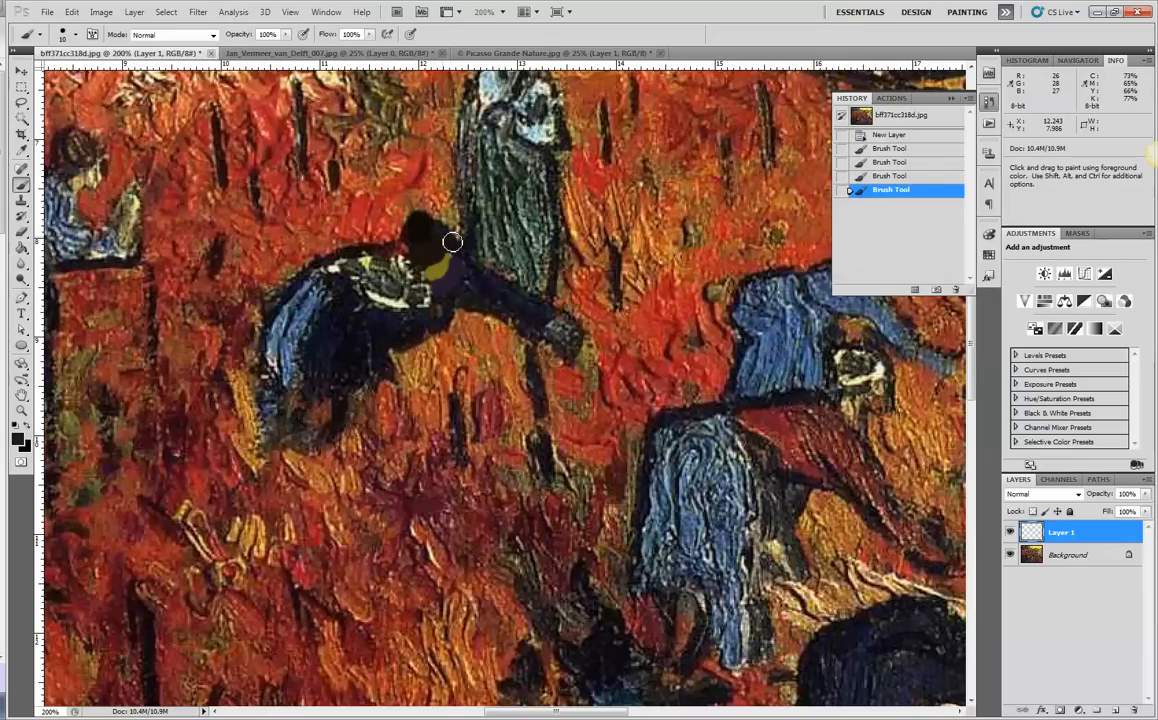
{"action": "left_click", "coordinate": [440, 250]}
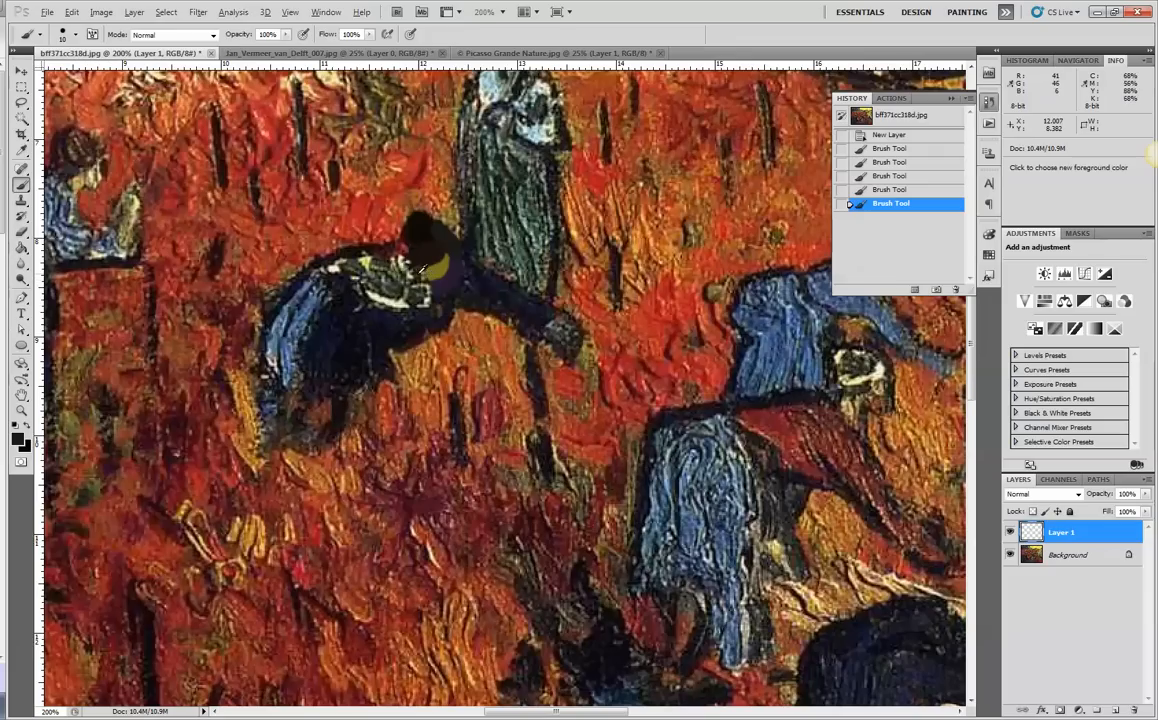
{"action": "left_click", "coordinate": [382, 250]}
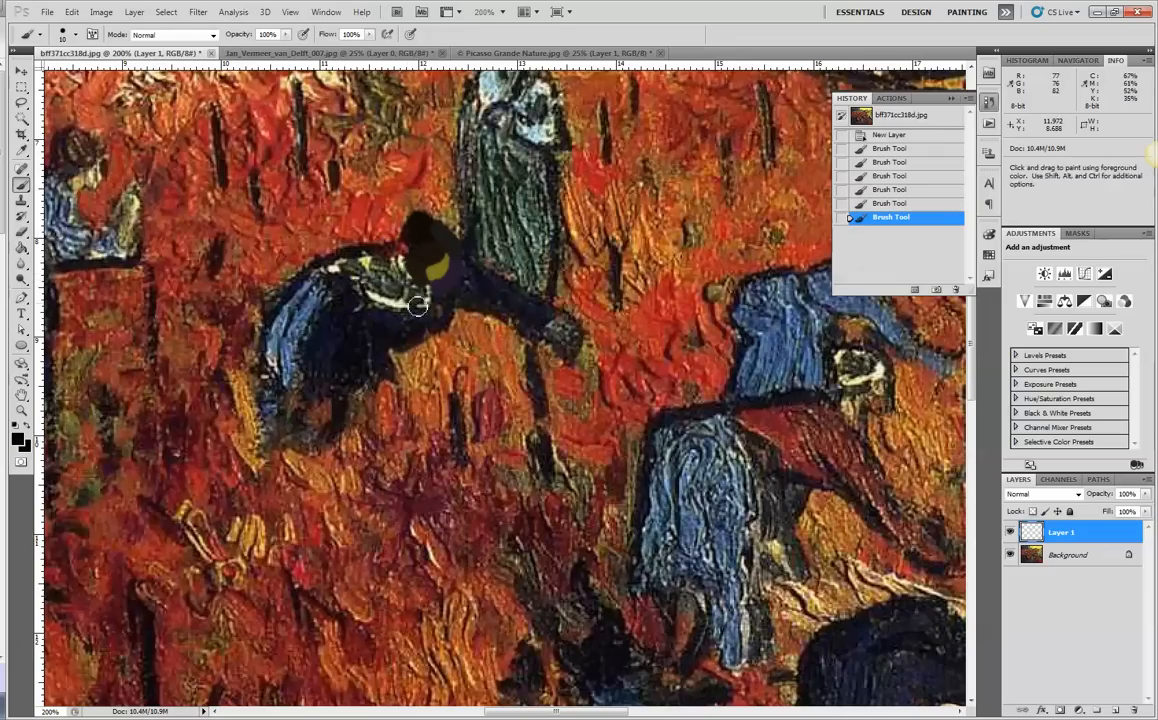
Step: Paint the bending worker's light collar on Layer 1 with sampled grey-green tones and a pale pinkish dab
{"action": "left_click", "coordinate": [406, 284], "text": "alt"}
{"action": "mouse_move", "coordinate": [411, 286]}
{"action": "left_mouse_down"}
{"action": "mouse_move", "coordinate": [418, 297]}
{"action": "mouse_move", "coordinate": [400, 296]}
{"action": "mouse_move", "coordinate": [379, 268]}
{"action": "left_mouse_up"}
{"action": "left_click", "coordinate": [398, 275], "text": "alt"}
{"action": "left_click", "coordinate": [382, 286], "text": "alt"}
{"action": "left_click", "coordinate": [382, 287], "text": "alt"}
{"action": "left_click", "coordinate": [387, 291], "text": "alt"}
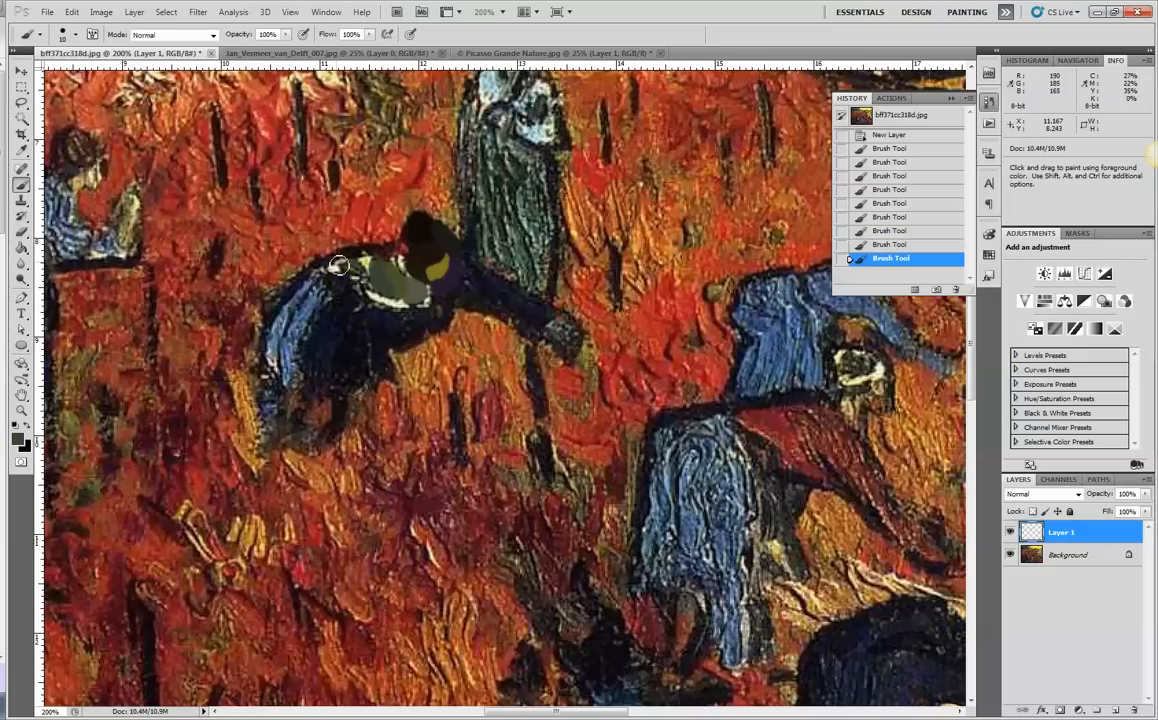
{"action": "left_click", "coordinate": [396, 261], "text": "alt"}
{"action": "left_click", "coordinate": [398, 261]}
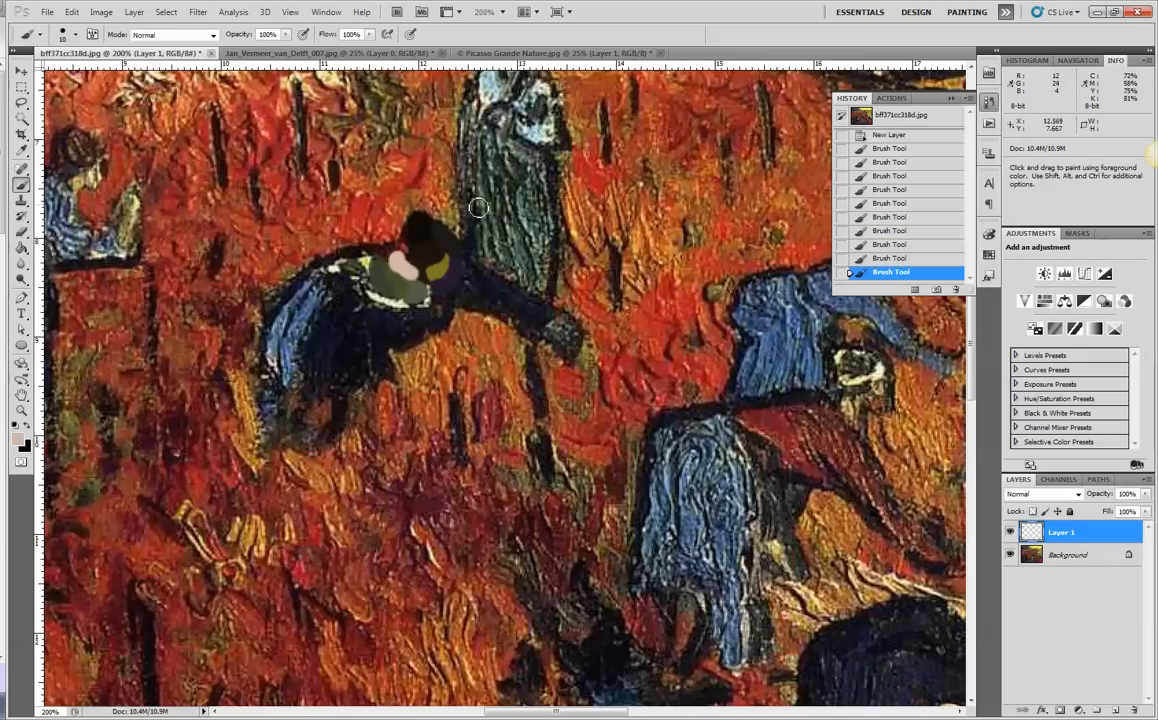
Step: Undo all brush strokes on Layer 1, back to the point where the new layer was added
{"action": "key", "text": "ctrl+z"}
{"action": "key", "text": "ctrl+alt+z"}
{"action": "key", "text": "ctrl+alt+z"}
{"action": "key", "text": "ctrl+alt+z"}
{"action": "key", "text": "ctrl+alt+z"}
{"action": "key", "text": "ctrl+alt+z"}
{"action": "key", "text": "ctrl+alt+z"}
{"action": "key", "text": "ctrl+alt+z"}
{"action": "key", "text": "ctrl+alt+z"}
{"action": "key", "text": "ctrl+alt+z"}
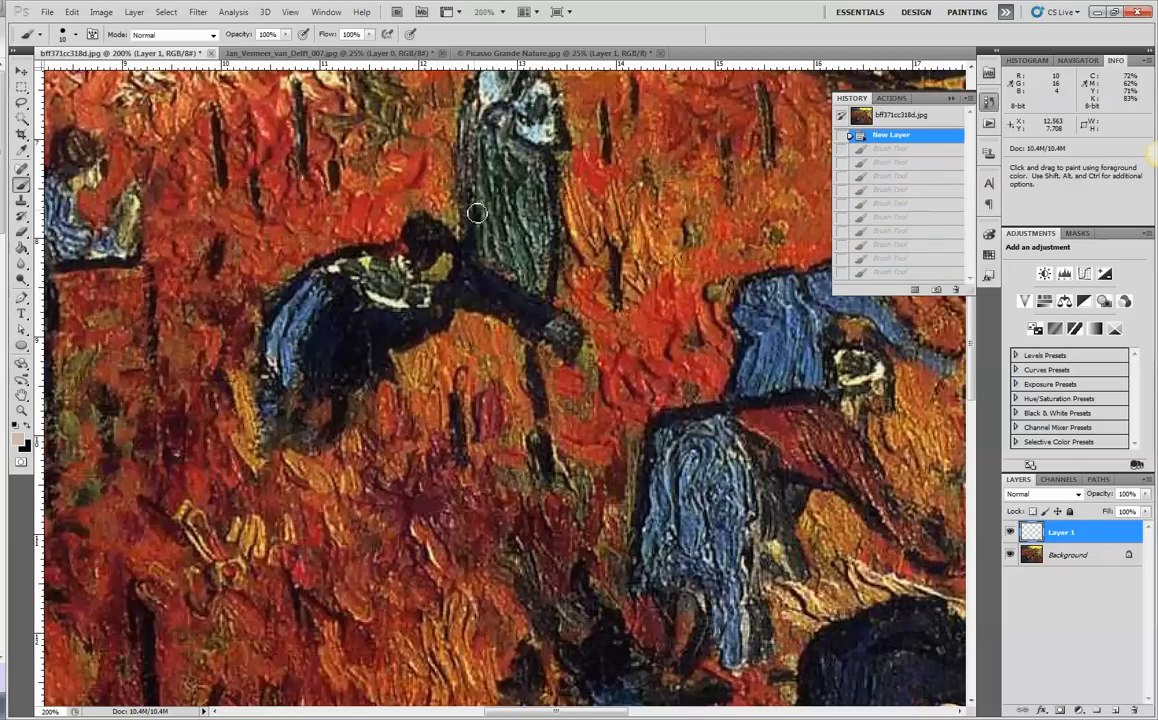
Step: Reselect the tapered hard round brush preset at 10 px
{"action": "left_click", "coordinate": [70, 34]}
{"action": "left_click", "coordinate": [111, 201]}
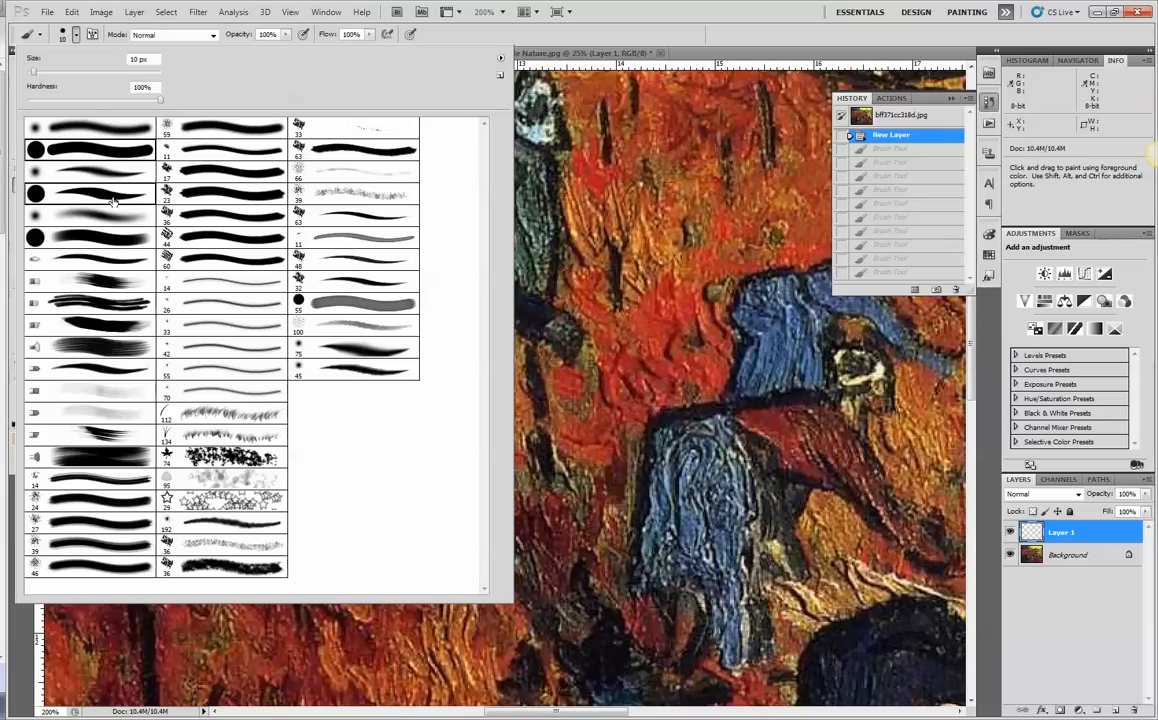
{"action": "double_click", "coordinate": [106, 200]}
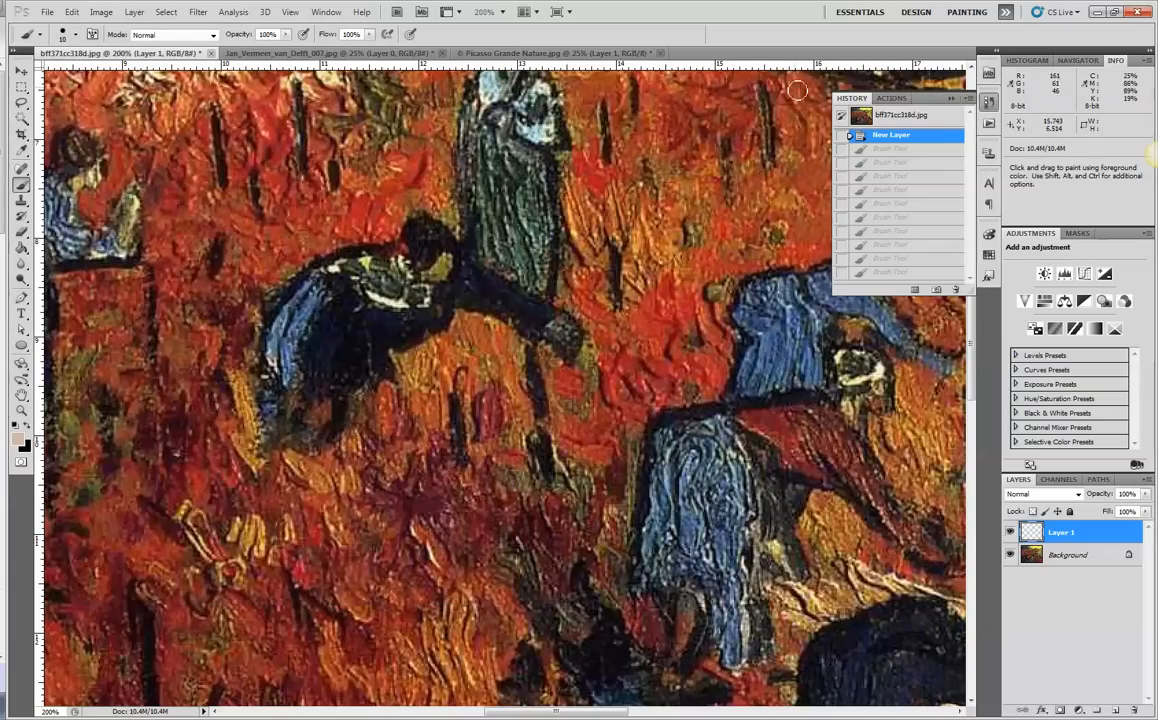
Step: Set the brush's Shape Dynamics minimum diameter to 50% with pen pressure controlling size, and close the brush settings
{"action": "left_click", "coordinate": [326, 12]}
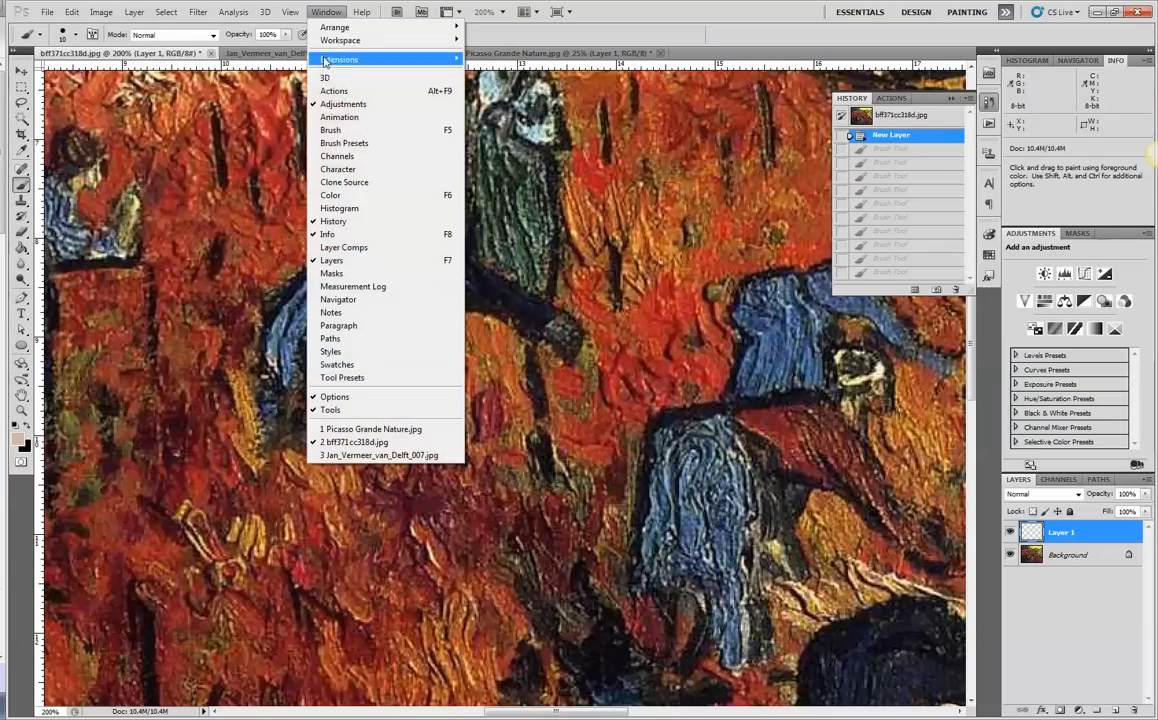
{"action": "left_click", "coordinate": [338, 131]}
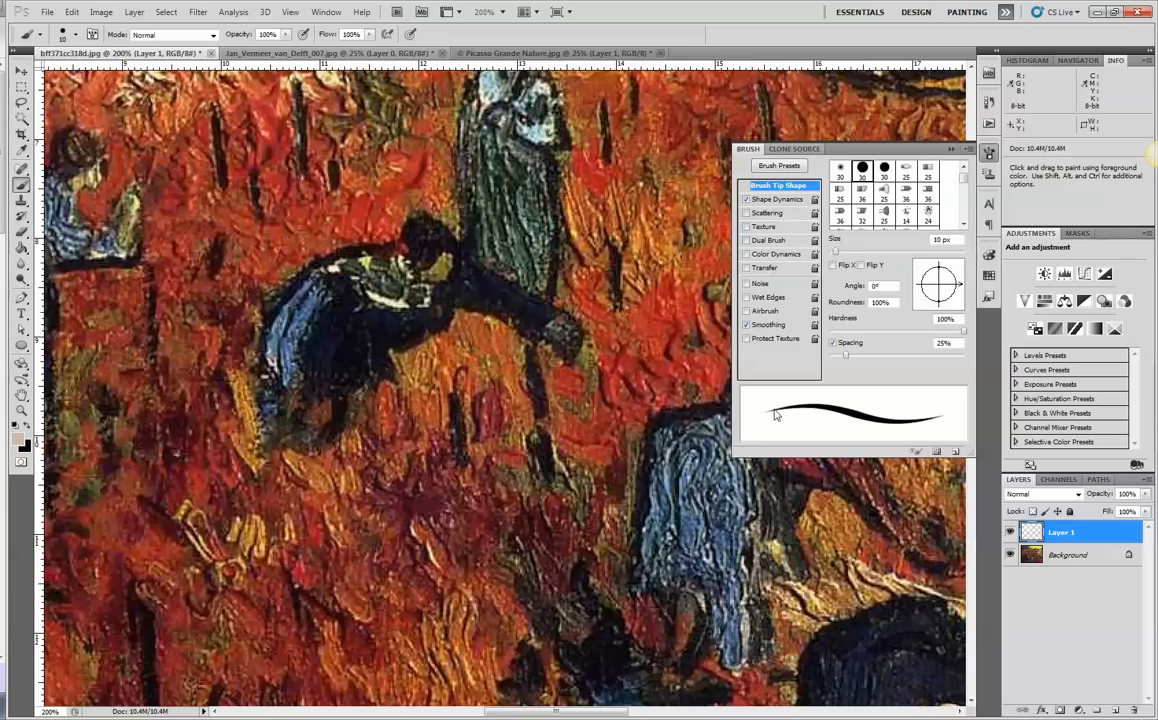
{"action": "left_click", "coordinate": [780, 200]}
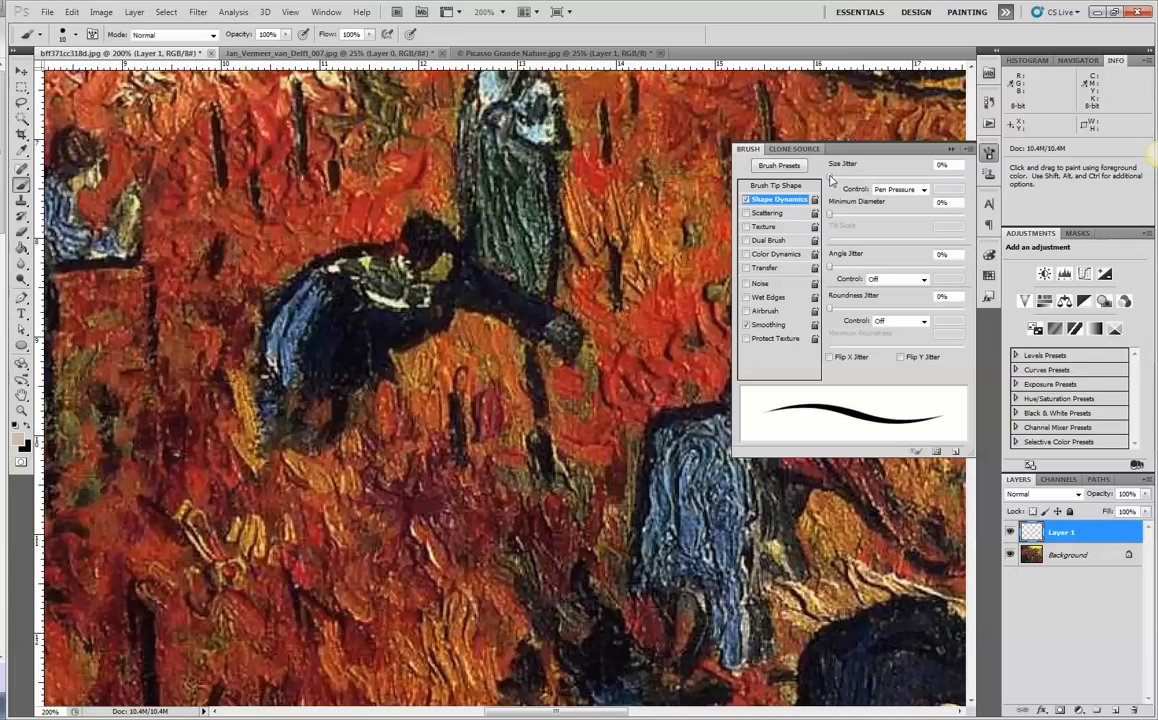
{"action": "left_click_drag", "start_coordinate": [830, 214], "coordinate": [890, 213]}
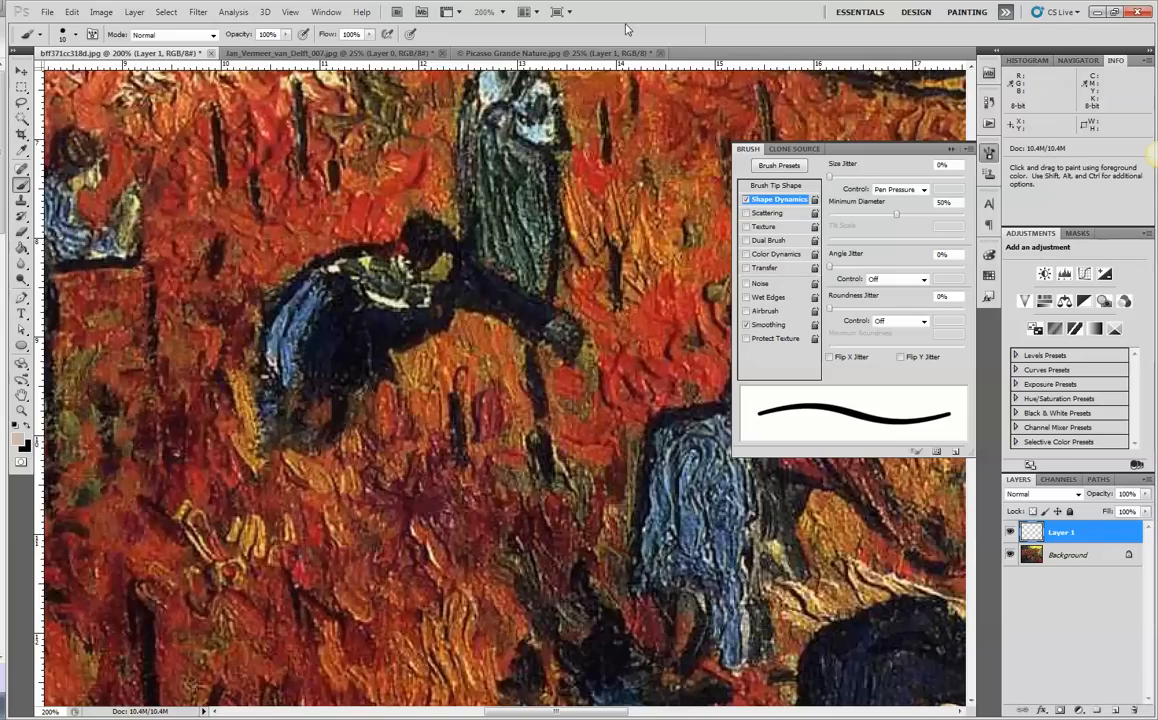
{"action": "left_click", "coordinate": [949, 150]}
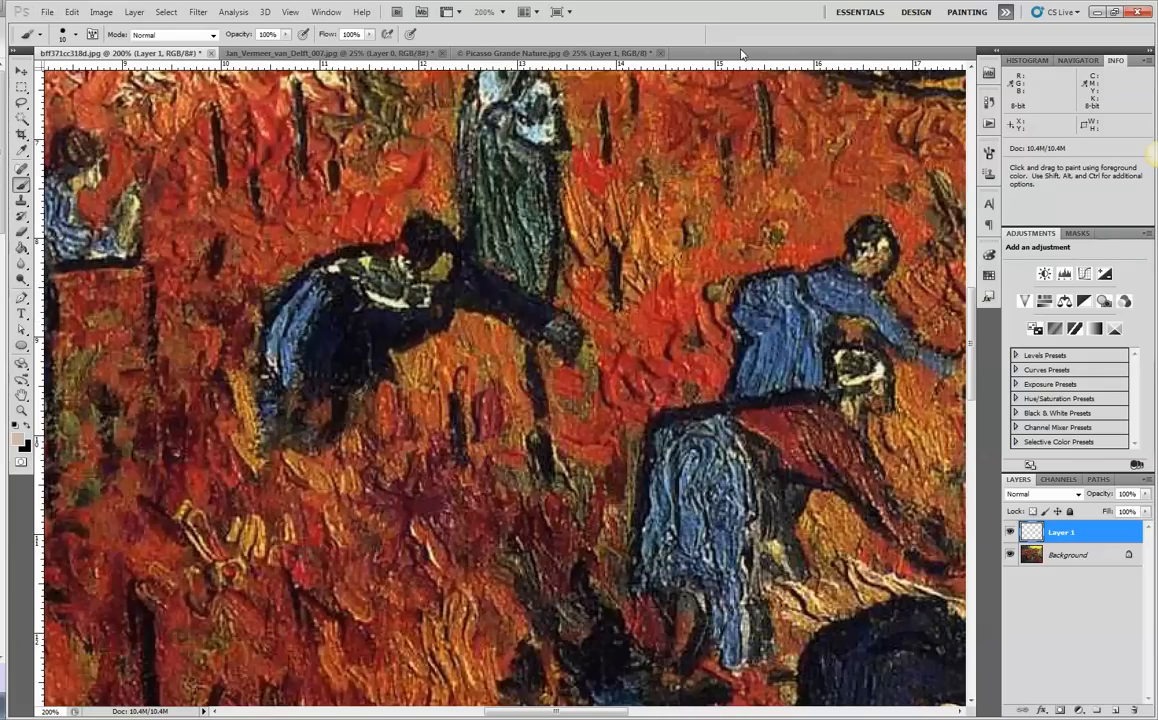
{"action": "key", "text": "ctrl+minus"}
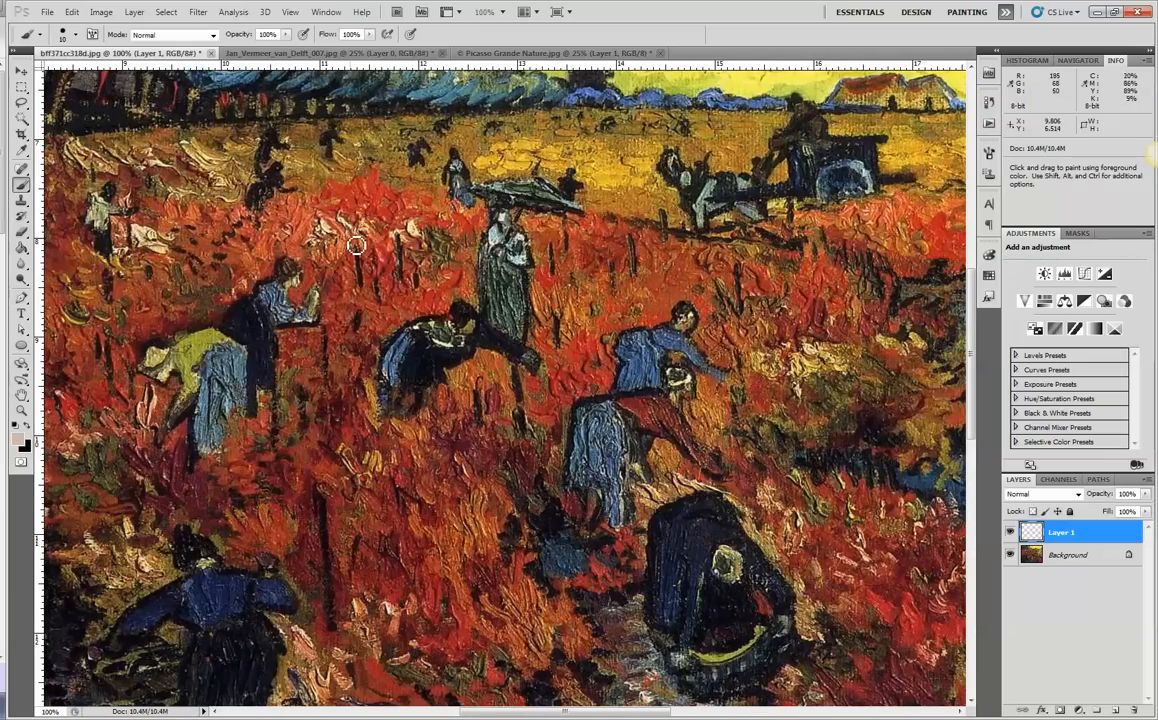
Step: Convert the Background into an editable layer and place a vertical guide at the painting's horizontal centre
{"action": "double_click", "coordinate": [1111, 554], "text": "alt"}
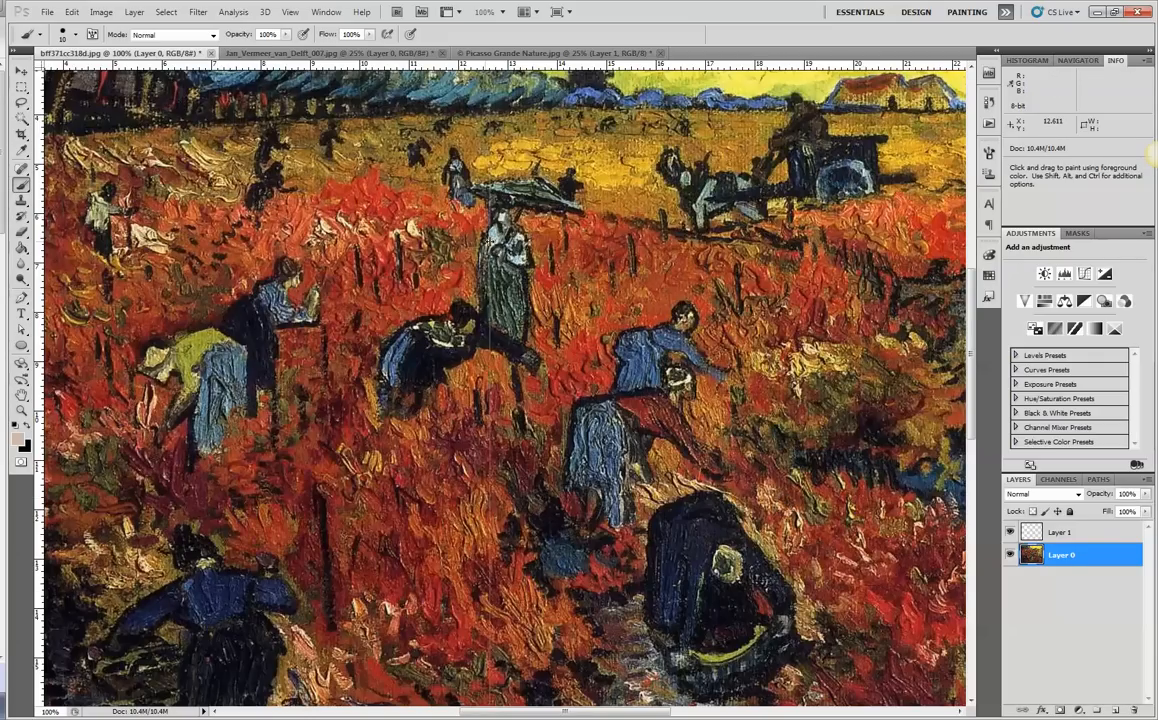
{"action": "left_click_drag", "start_coordinate": [506, 241], "coordinate": [494, 240]}
{"action": "key", "text": "ctrl+minus"}
{"action": "key", "text": "ctrl+minus"}
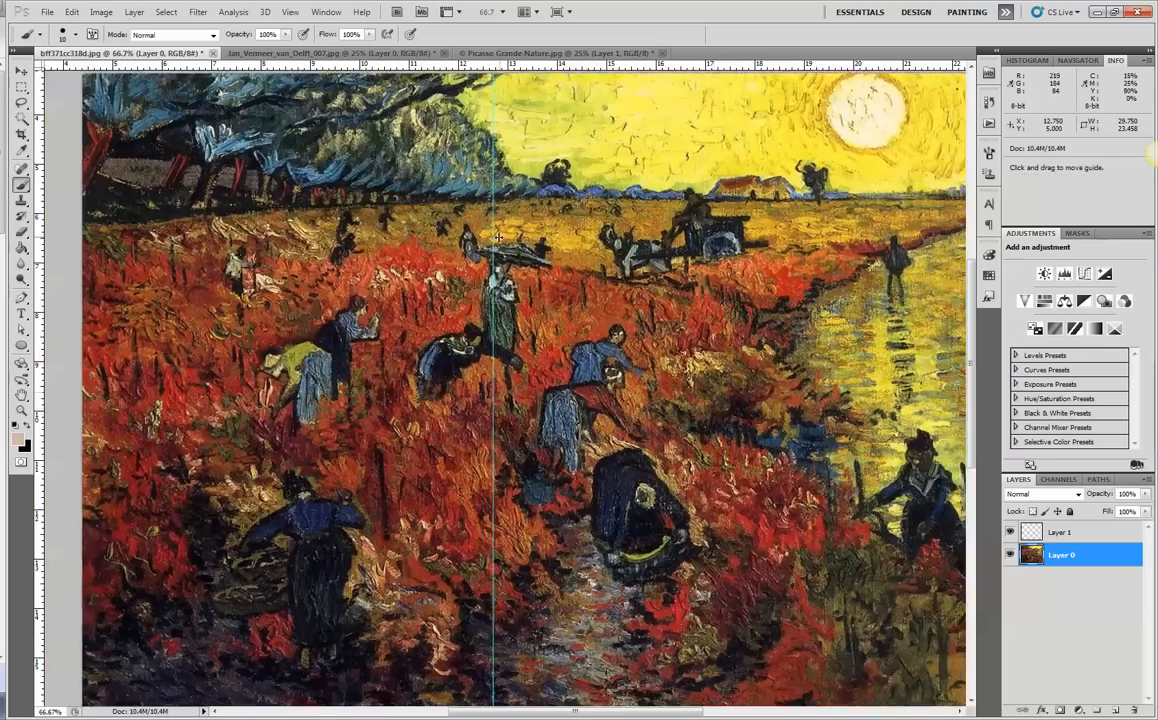
{"action": "key", "text": "v"}
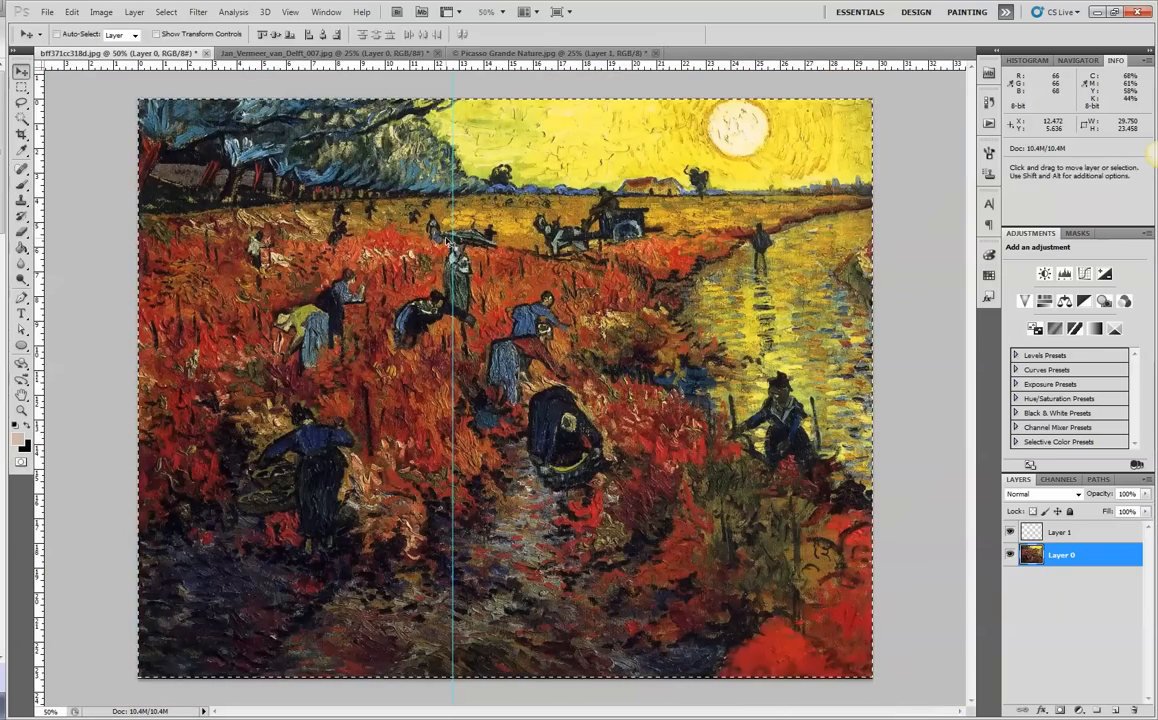
{"action": "left_click_drag", "start_coordinate": [452, 237], "coordinate": [507, 243]}
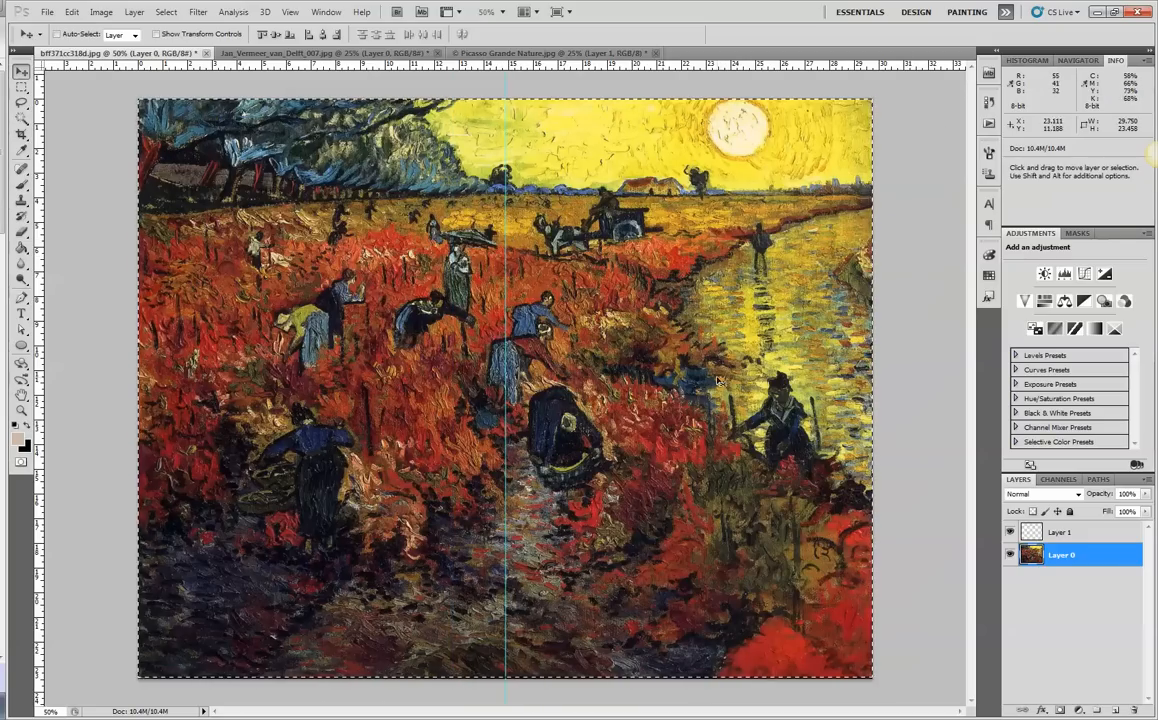
Step: Set the brush size to 20 px for painting the hatted worker beside the river
{"action": "key", "text": "z"}
{"action": "left_click", "coordinate": [692, 406]}
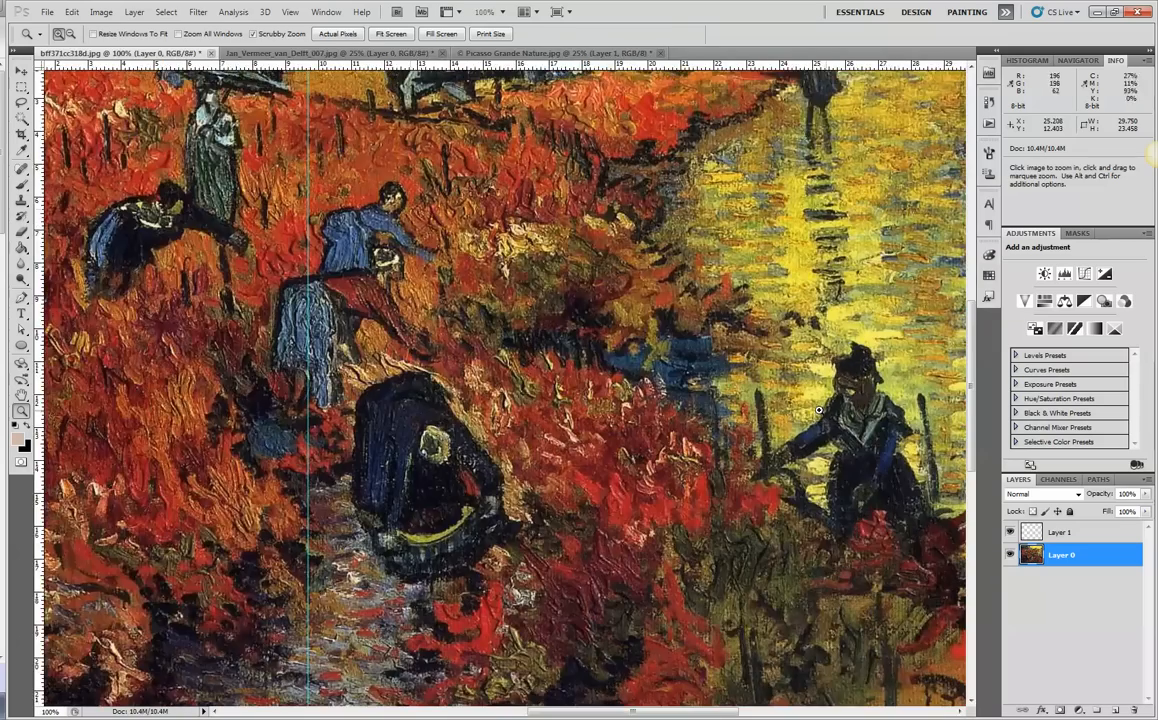
{"action": "left_click_drag", "start_coordinate": [826, 412], "coordinate": [596, 394]}
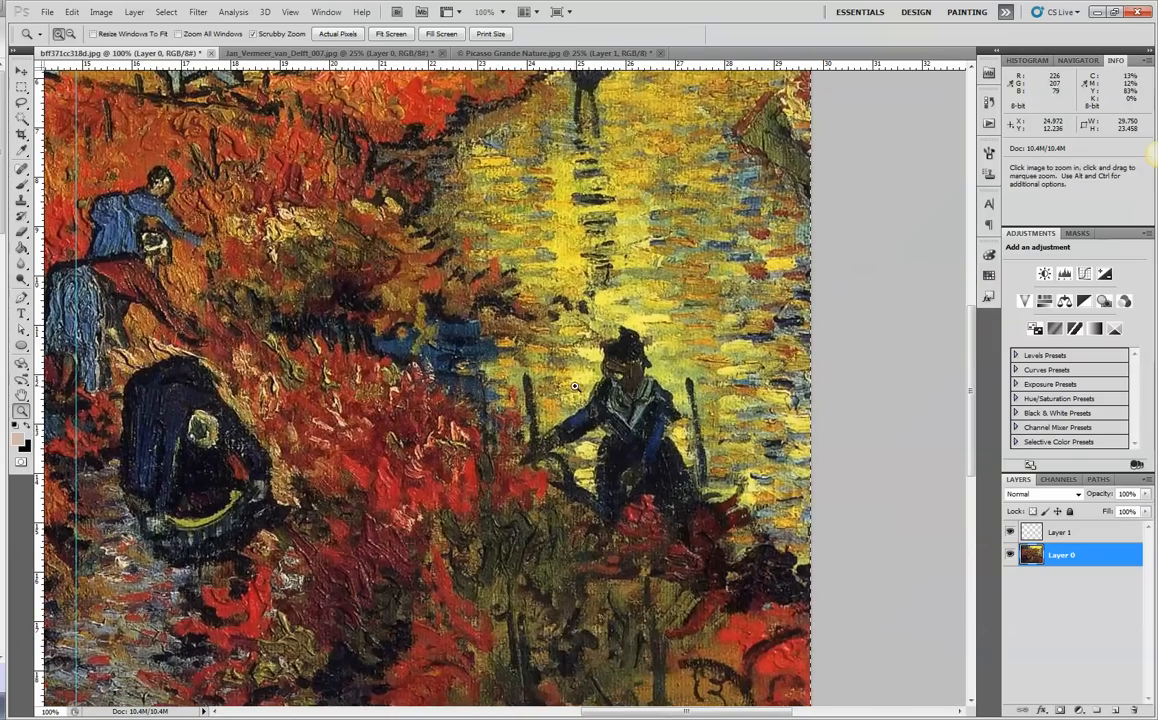
{"action": "key", "text": "b"}
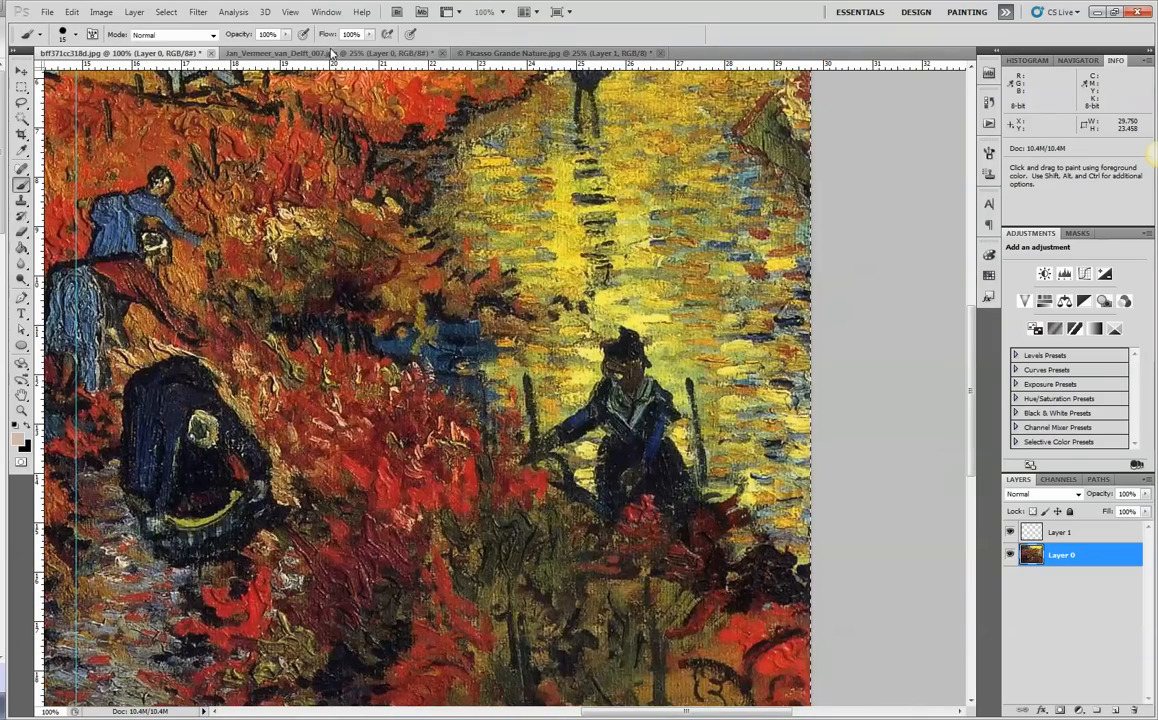
{"action": "left_click", "coordinate": [64, 34]}
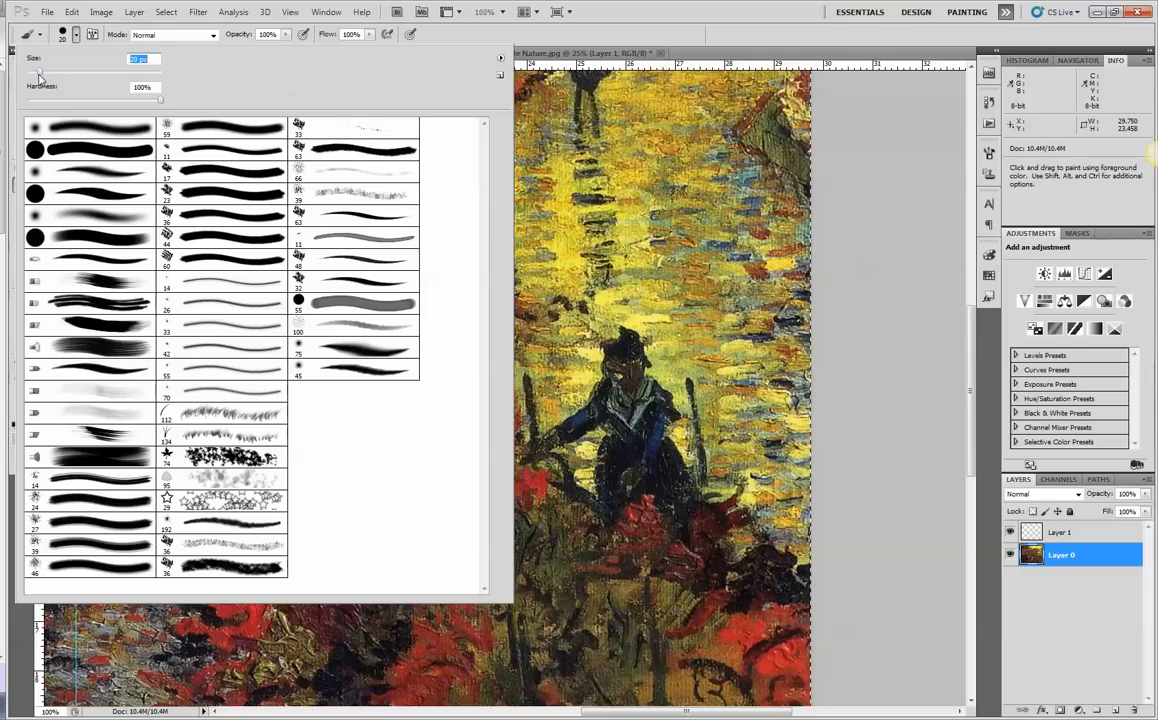
{"action": "left_click", "coordinate": [646, 26]}
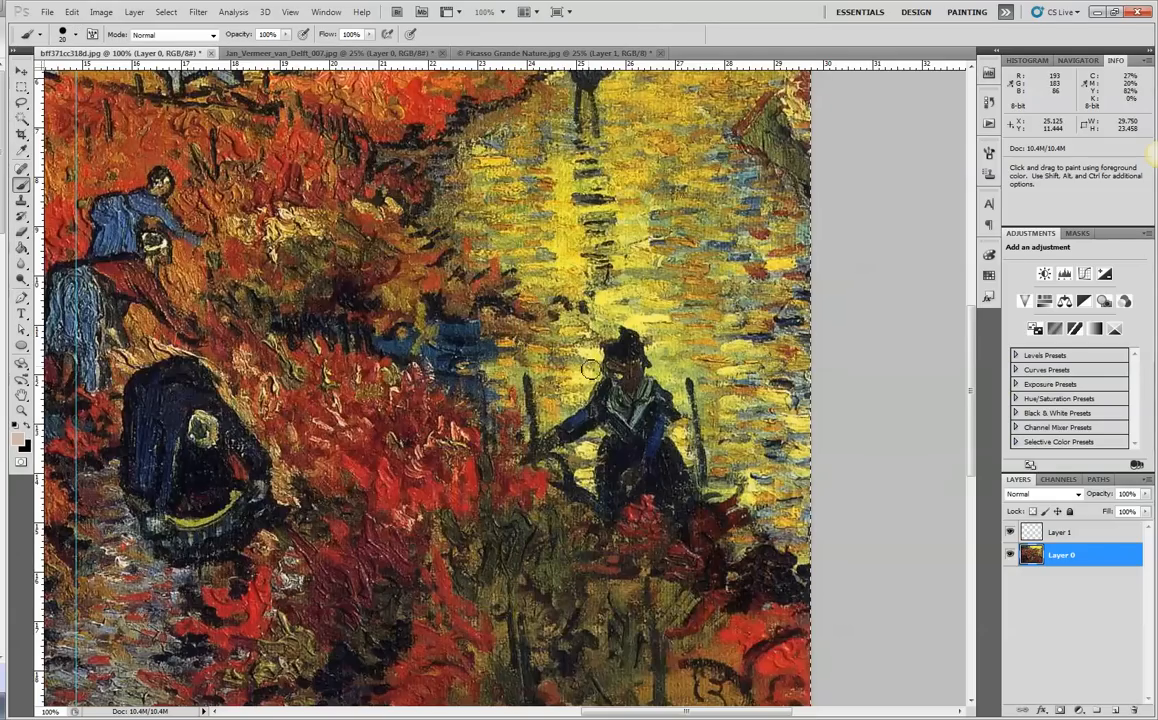
Step: Try painting the hatted worker's blue sleeve on Layer 0 with sampled dark blue and near-black colours
{"action": "key", "text": "alt"}
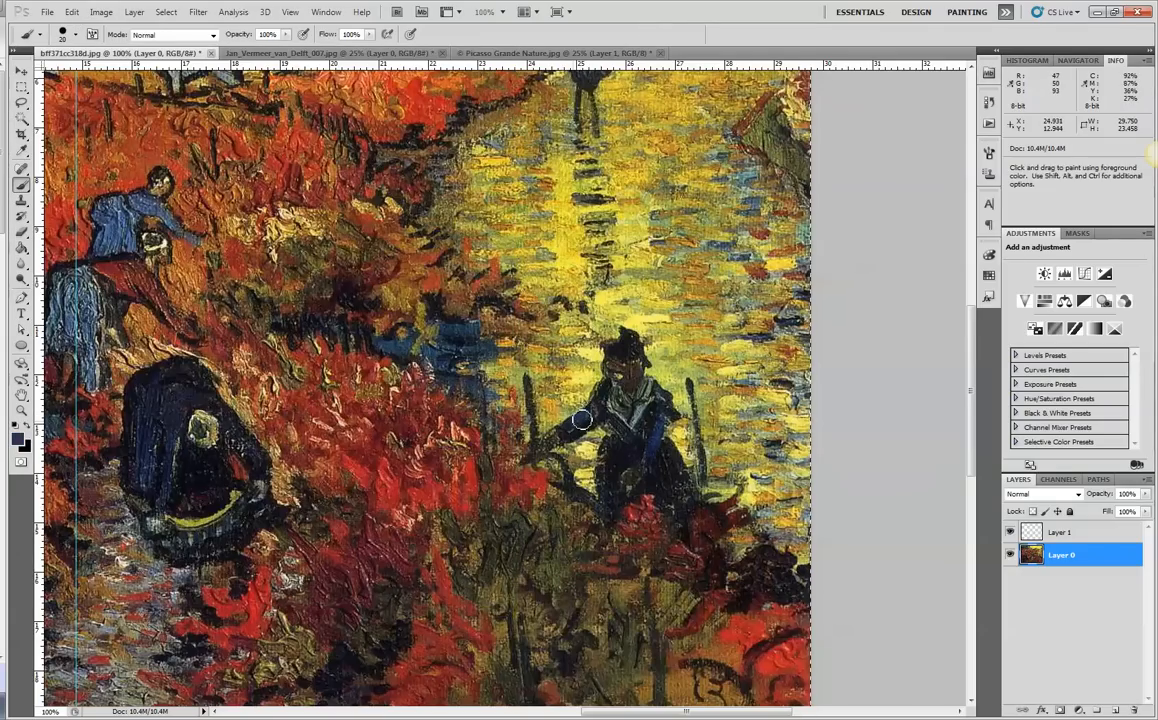
{"action": "left_click", "coordinate": [655, 438], "text": "alt"}
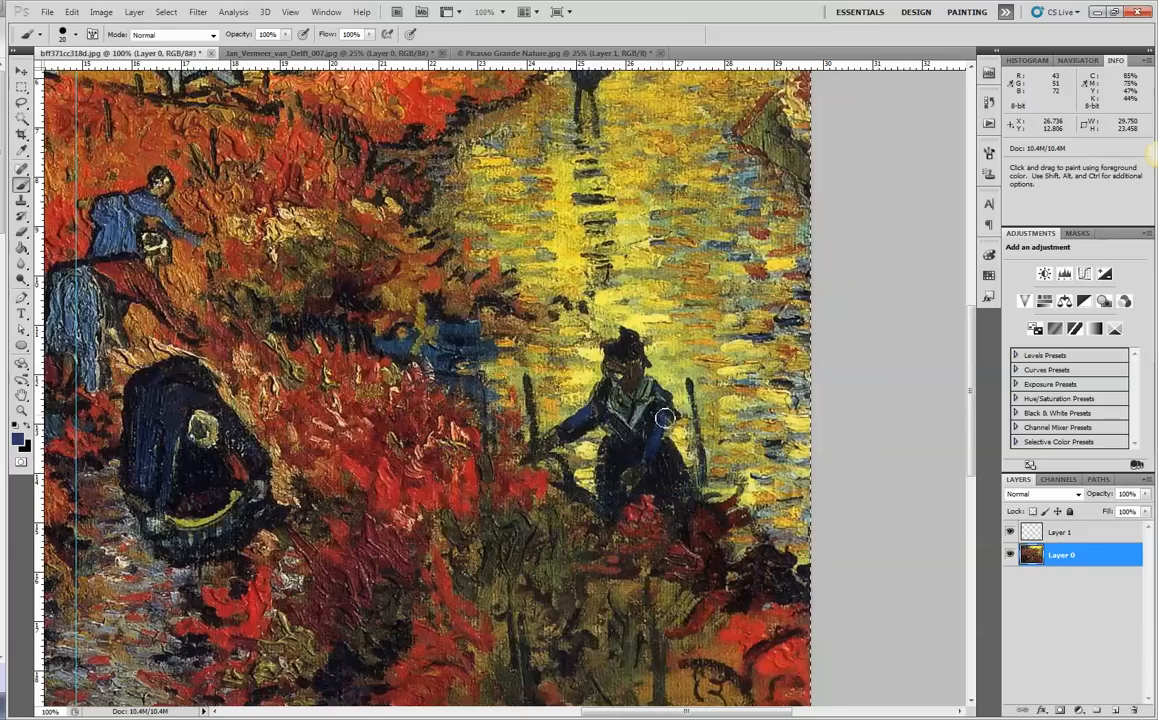
{"action": "left_click_drag", "start_coordinate": [665, 418], "coordinate": [651, 473]}
{"action": "left_click", "coordinate": [649, 430], "text": "alt"}
{"action": "left_click_drag", "start_coordinate": [654, 417], "coordinate": [644, 462]}
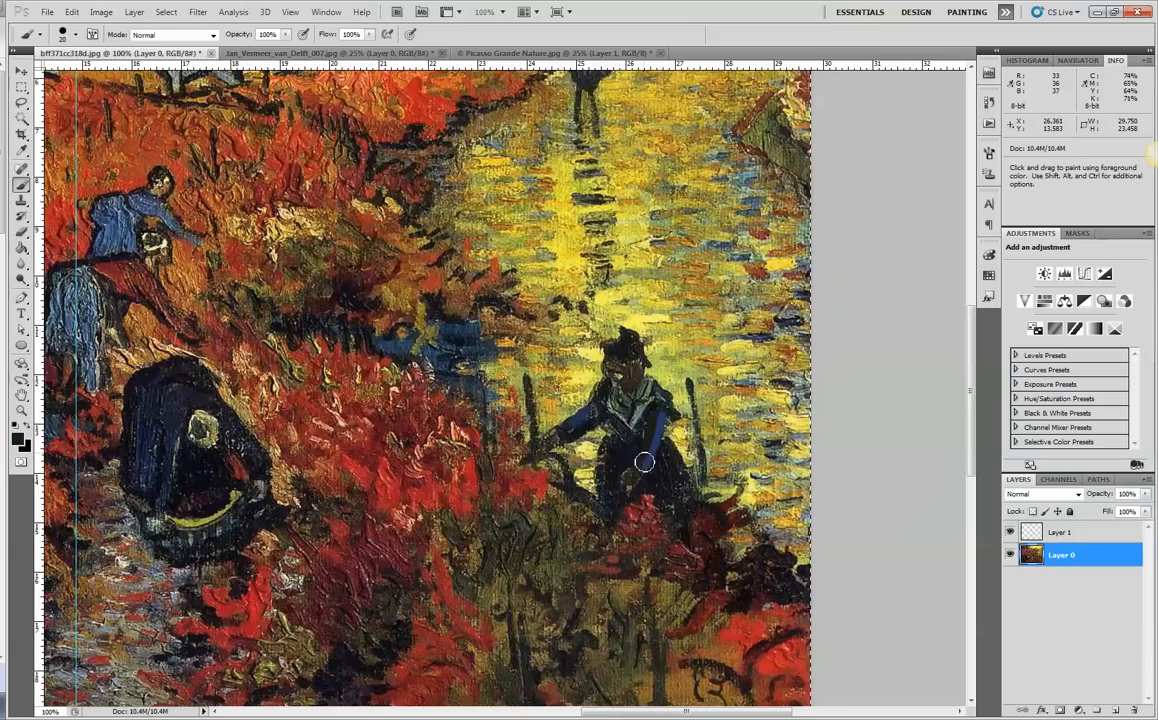
{"action": "left_click", "coordinate": [644, 462], "text": "alt"}
{"action": "left_click", "coordinate": [662, 398], "text": "alt"}
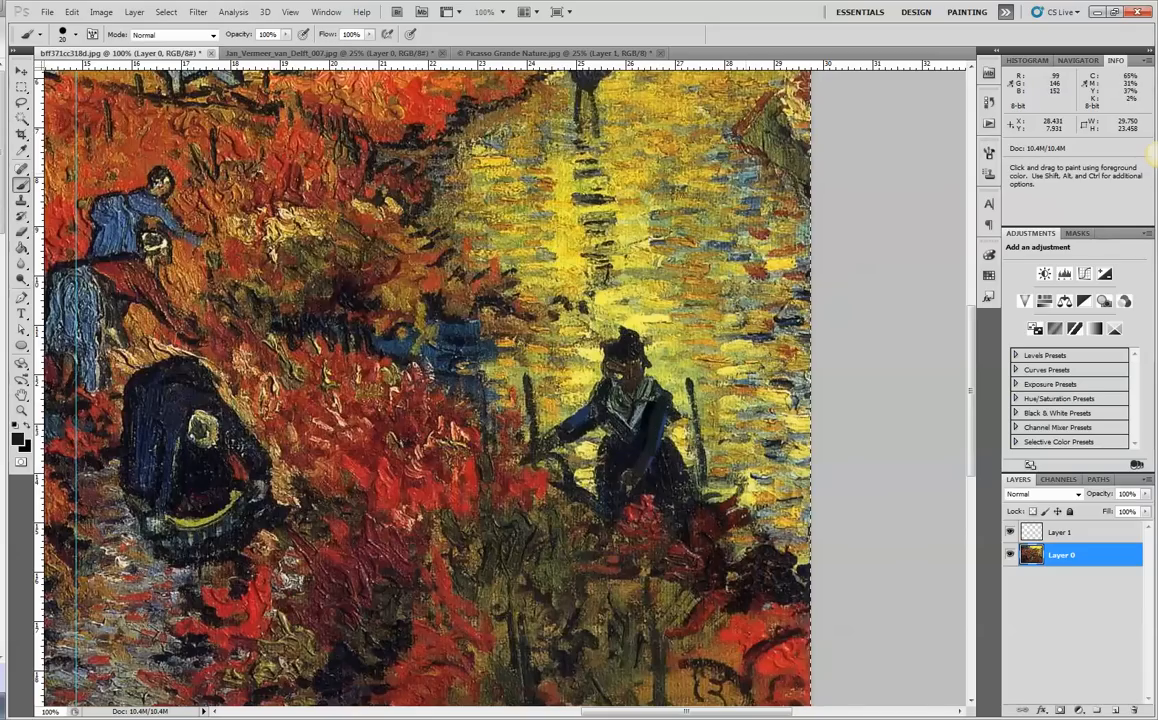
Step: Undo the brush strokes made over the hatted worker's sleeve on Layer 0
{"action": "key", "text": "ctrl+alt+z"}
{"action": "key", "text": "ctrl+alt+z"}
{"action": "key", "text": "ctrl+alt+z"}
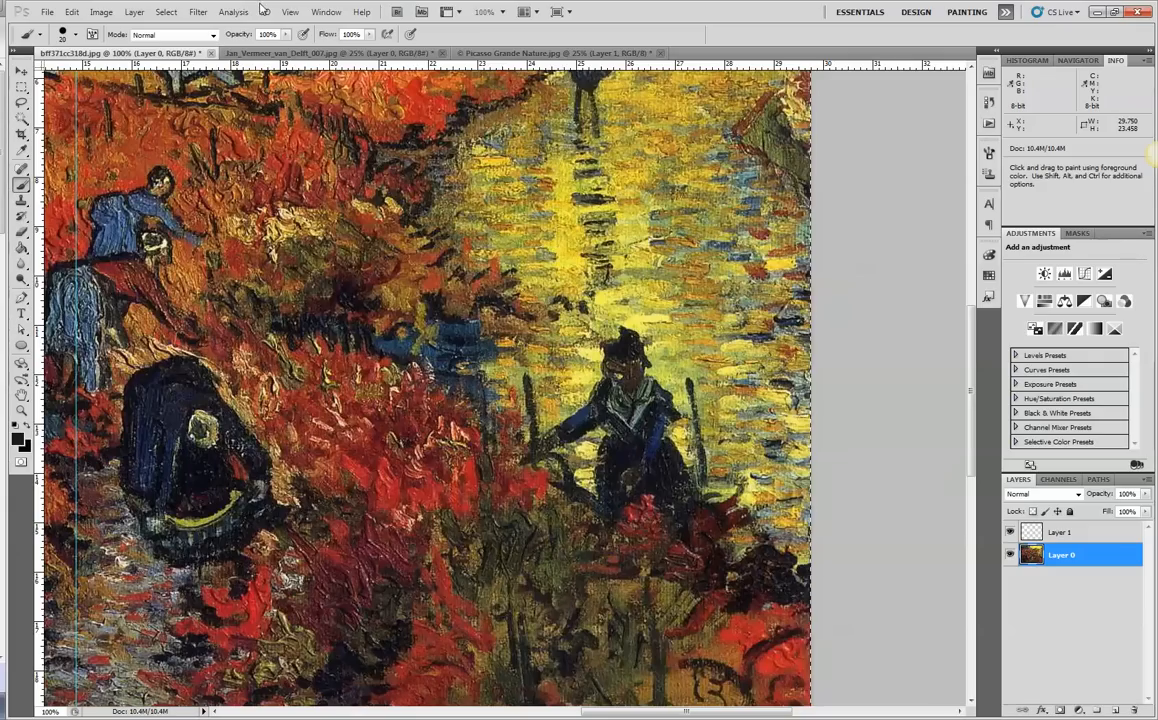
Step: Give the Hard Round Pressure Opacity brush Shape Dynamics with pen-pressure size control and a 33% minimum diameter, and close the brush settings
{"action": "left_click", "coordinate": [66, 33]}
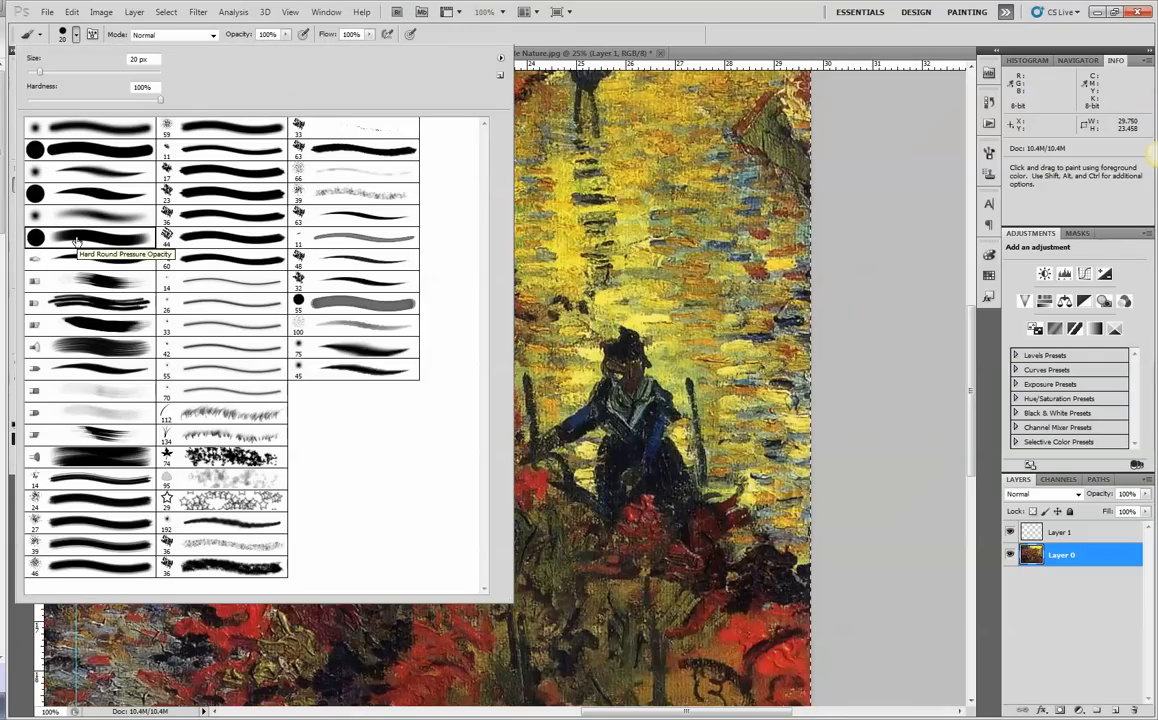
{"action": "left_click", "coordinate": [989, 149]}
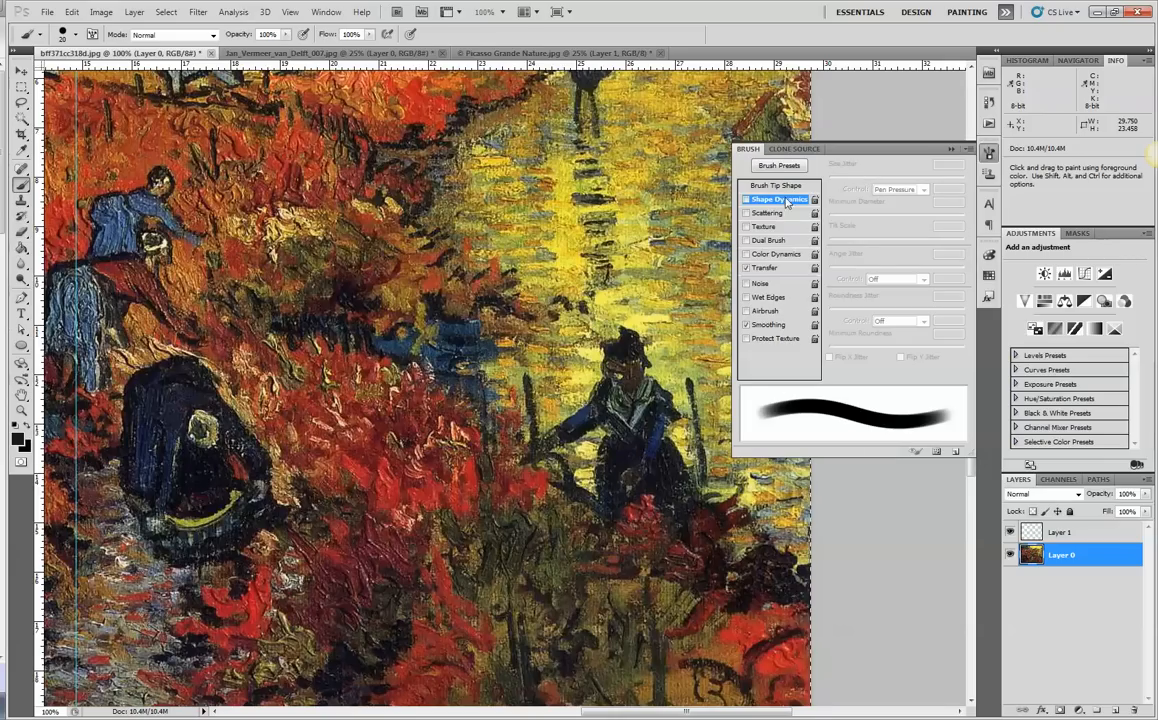
{"action": "left_click", "coordinate": [787, 203]}
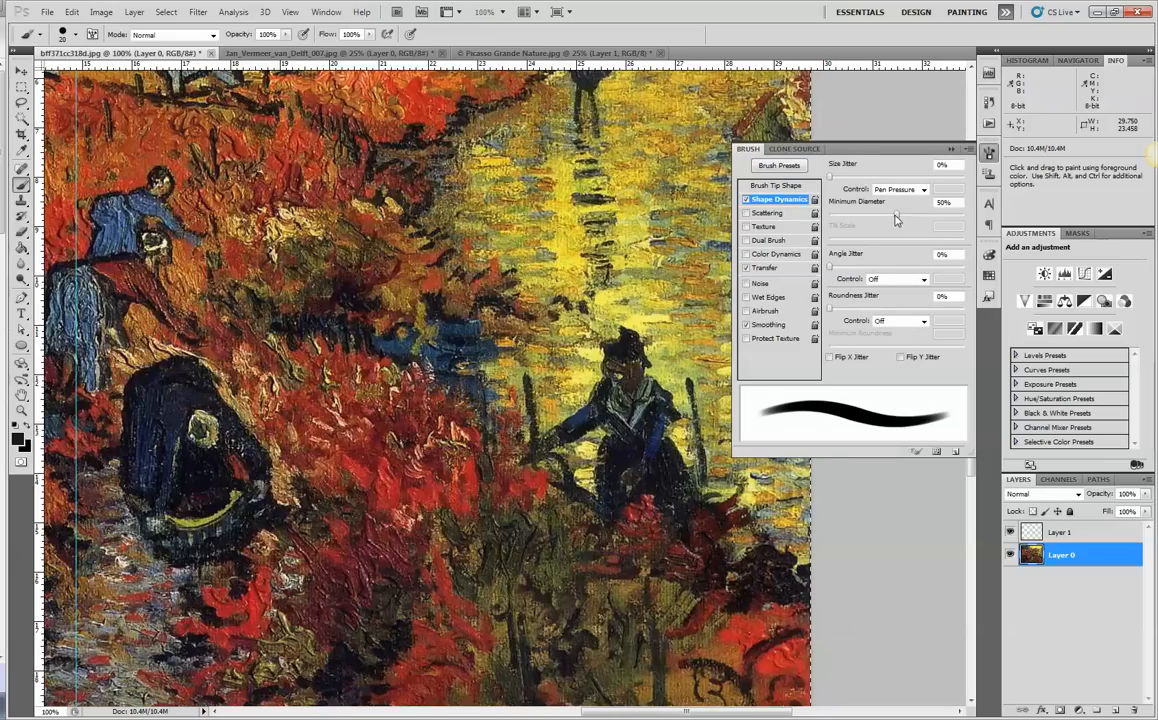
{"action": "mouse_move", "coordinate": [897, 217]}
{"action": "left_mouse_down"}
{"action": "mouse_move", "coordinate": [865, 224]}
{"action": "mouse_move", "coordinate": [875, 224]}
{"action": "left_mouse_up"}
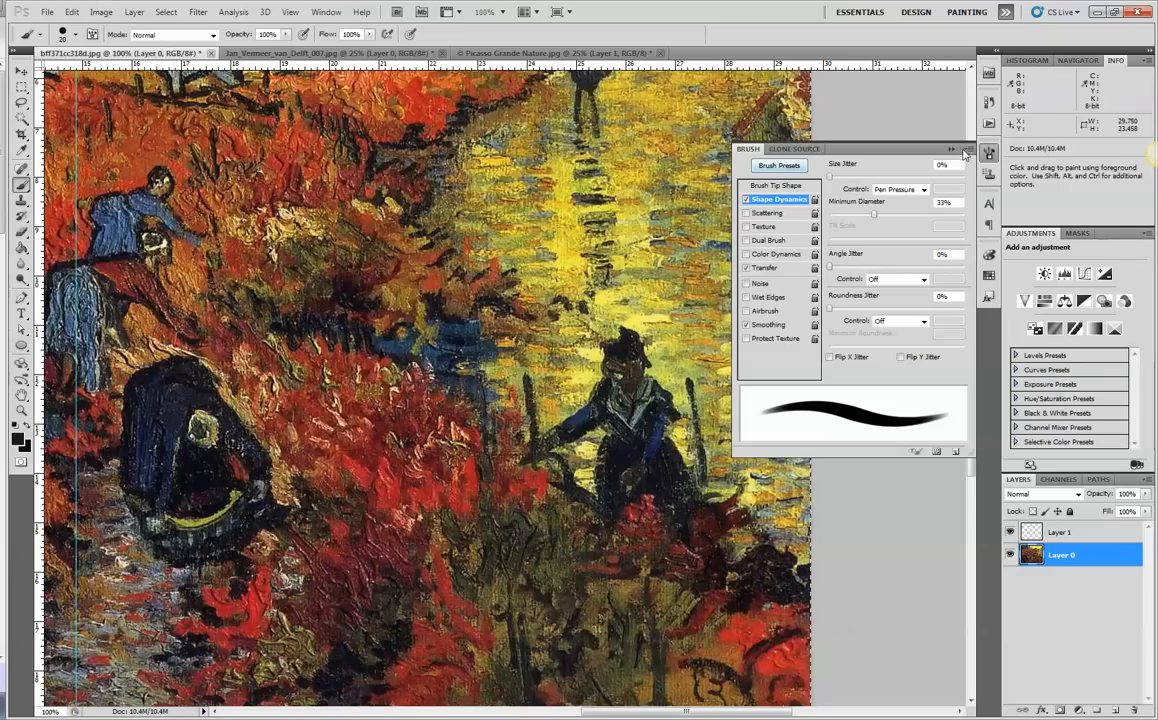
{"action": "left_click", "coordinate": [966, 150]}
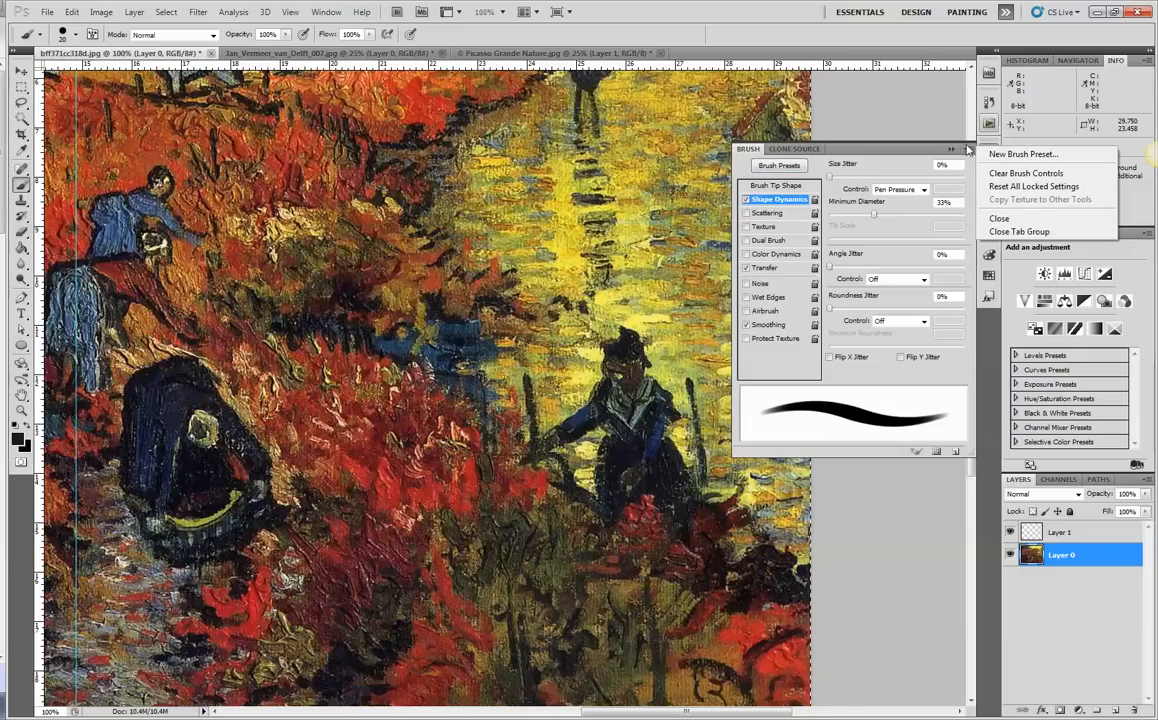
{"action": "left_click", "coordinate": [966, 150]}
{"action": "left_click", "coordinate": [966, 150]}
{"action": "left_click", "coordinate": [966, 151]}
{"action": "left_click", "coordinate": [952, 150]}
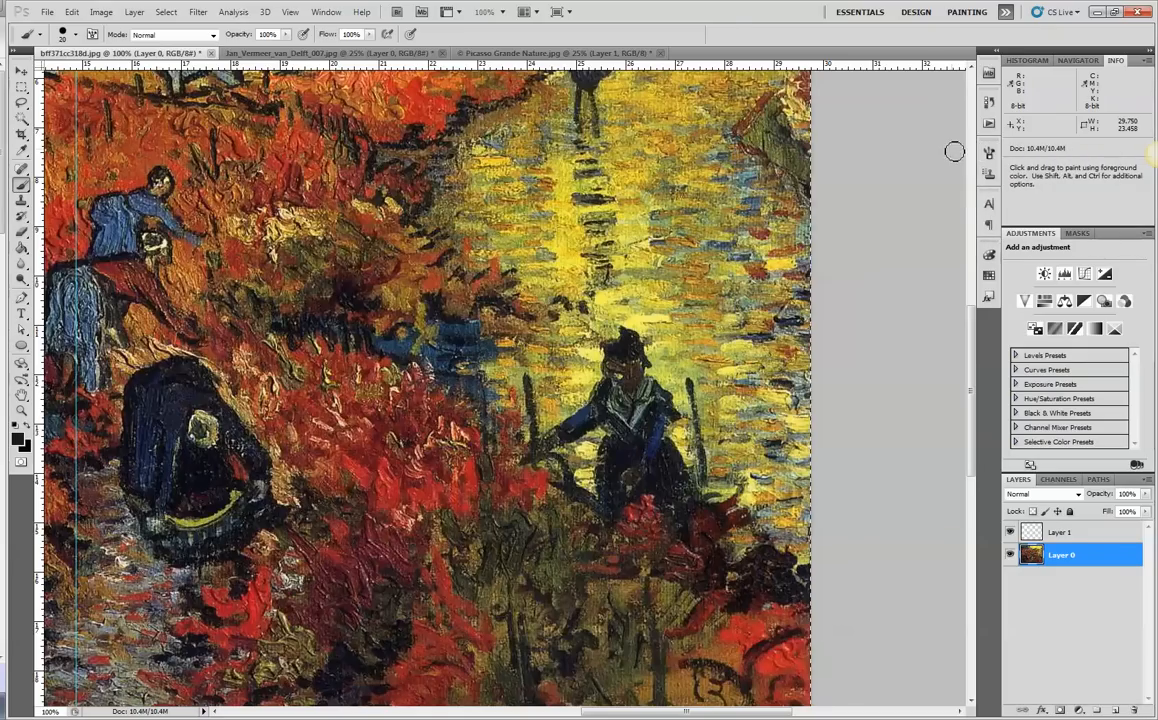
Step: Make Layer 1 the active layer and set the brush to 15 px with 66% opacity
{"action": "key", "text": "ctrl+plus"}
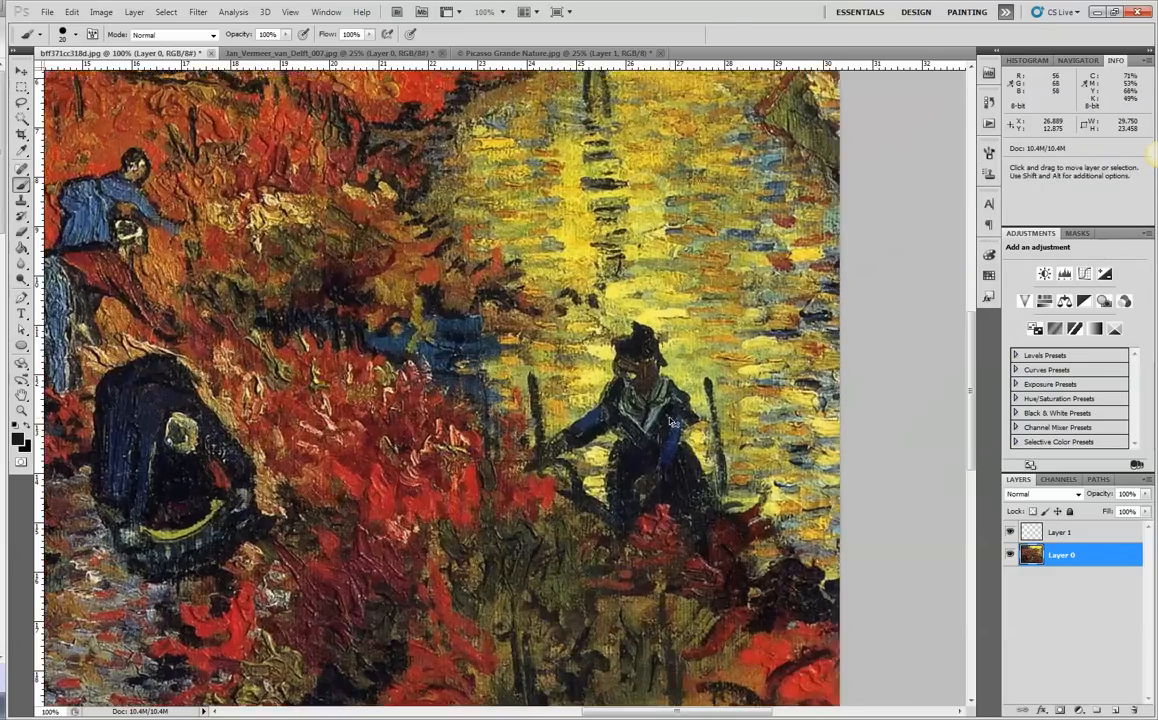
{"action": "left_click_drag", "start_coordinate": [708, 441], "coordinate": [636, 378]}
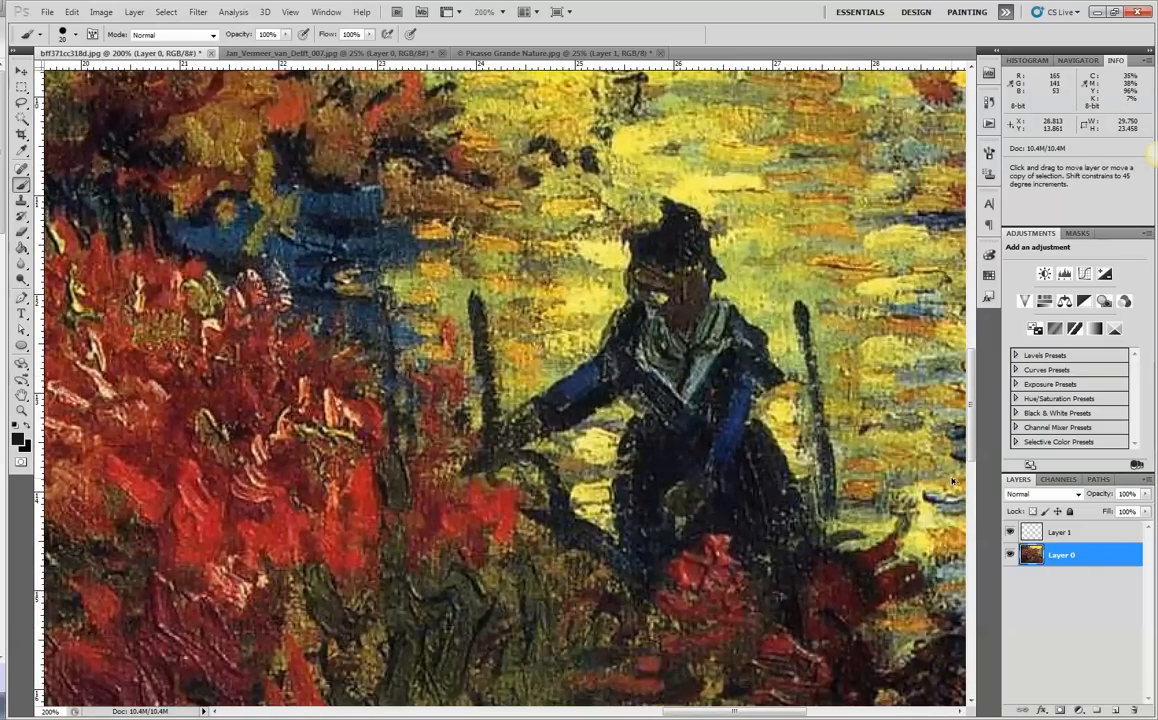
{"action": "left_click", "coordinate": [1075, 532]}
{"action": "key", "text": "bracketleft"}
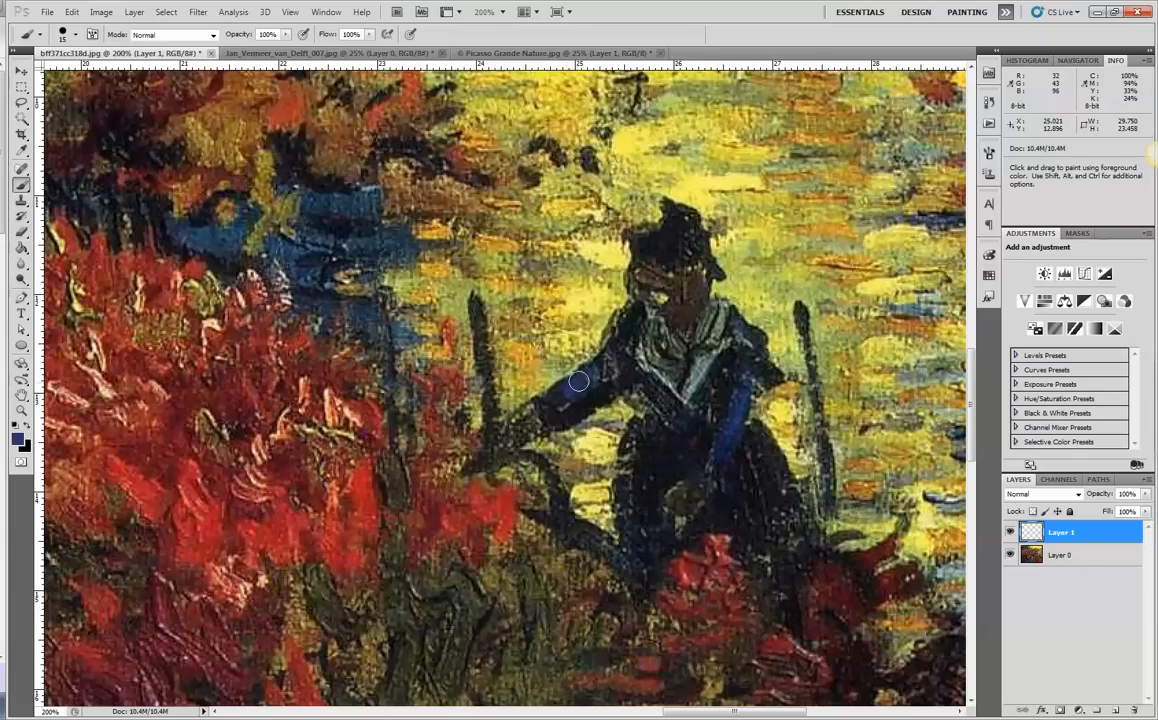
{"action": "left_click_drag", "start_coordinate": [540, 400], "coordinate": [604, 341]}
{"action": "key", "text": "ctrl+z"}
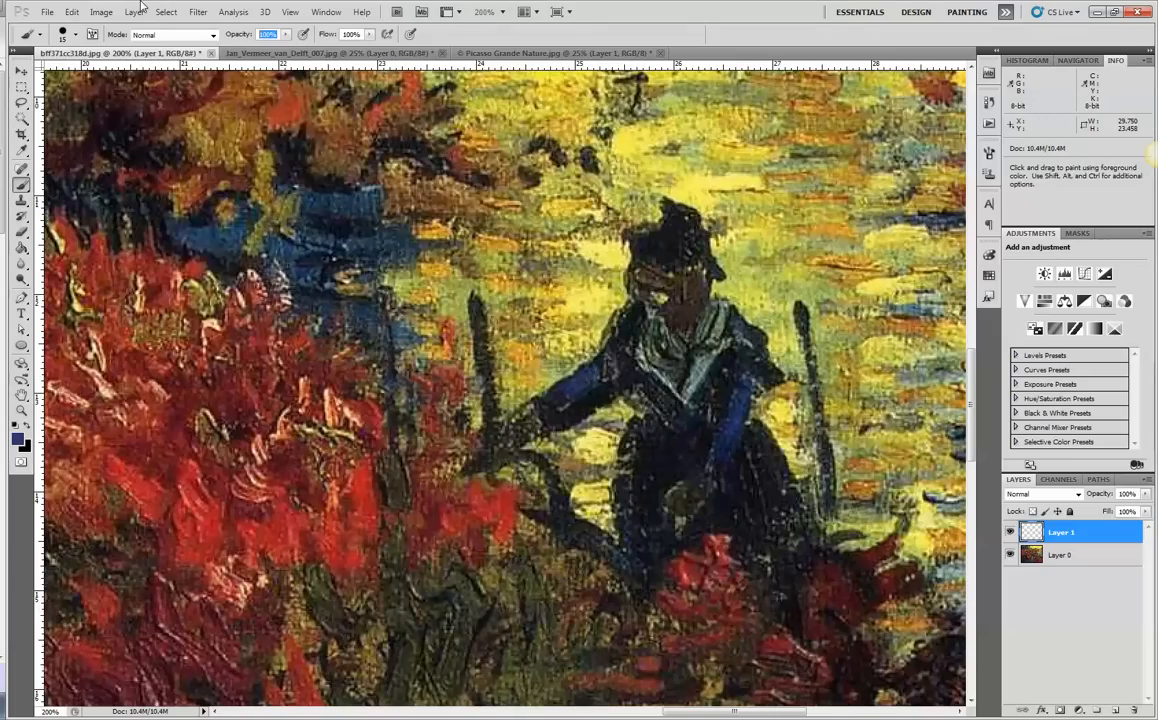
{"action": "type", "text": "66"}
{"action": "key", "text": "Tab"}
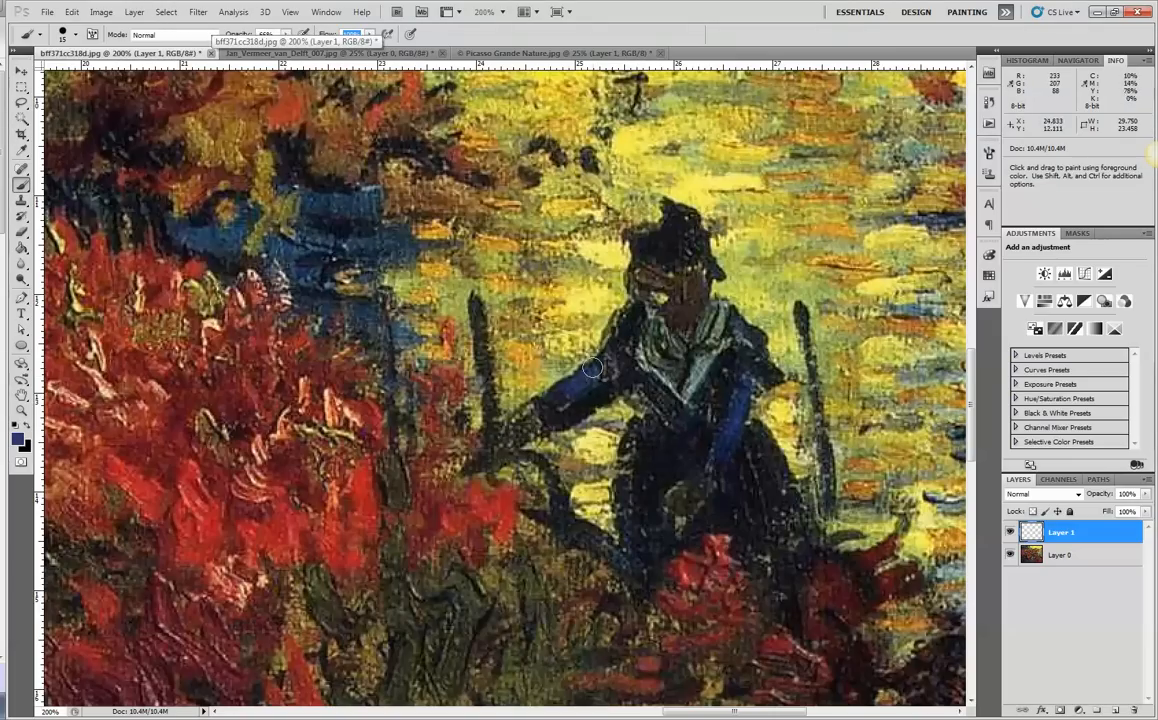
Step: Paint the hatted worker's outstretched sleeve on Layer 1 with blue and sampled near-black strokes
{"action": "left_click_drag", "start_coordinate": [581, 377], "coordinate": [609, 345]}
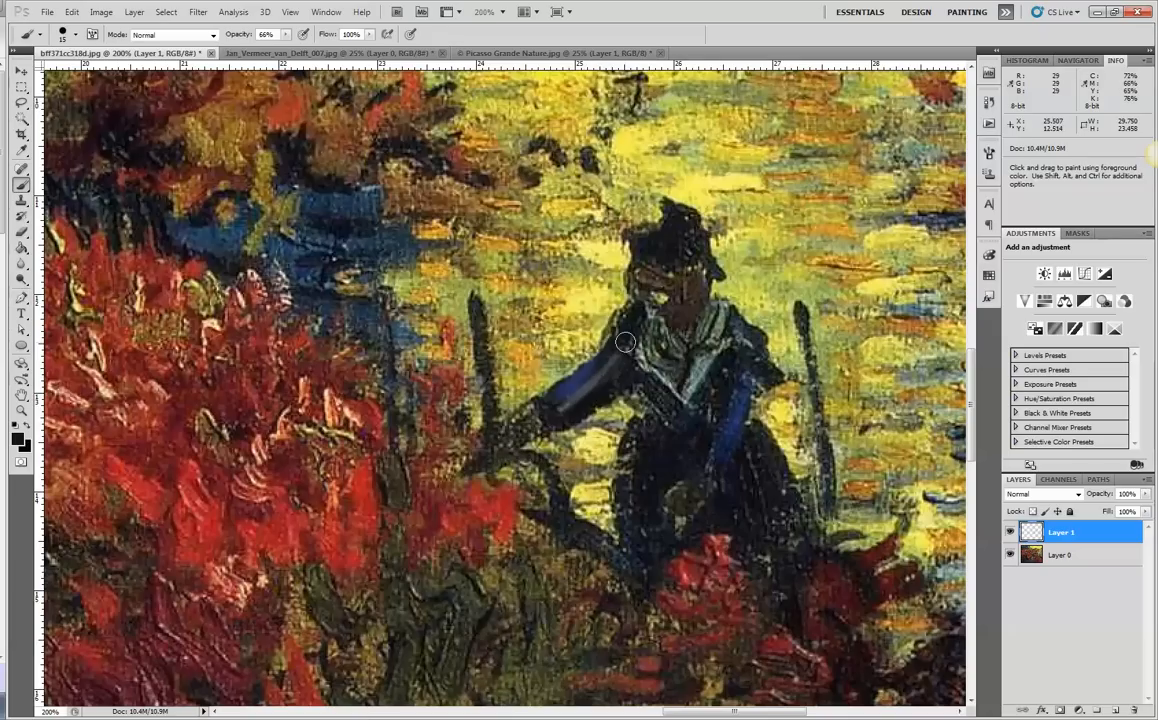
{"action": "left_click", "coordinate": [611, 385], "text": "alt"}
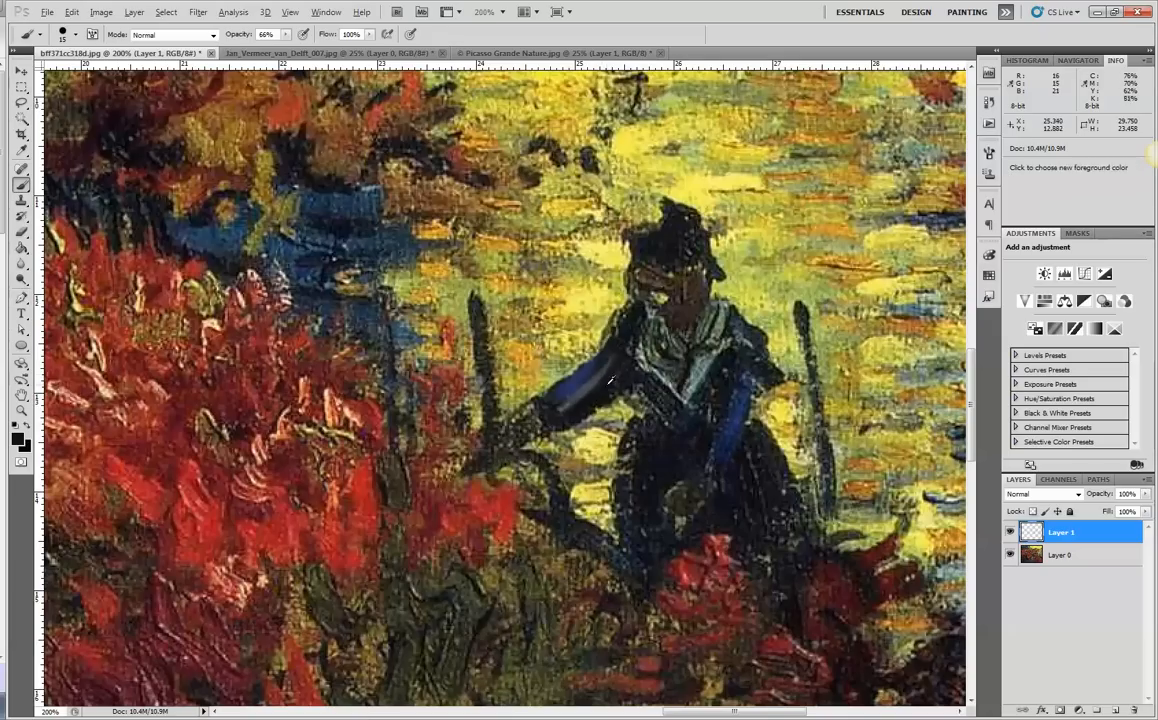
{"action": "mouse_move", "coordinate": [598, 402]}
{"action": "left_mouse_down"}
{"action": "mouse_move", "coordinate": [587, 413]}
{"action": "mouse_move", "coordinate": [608, 395]}
{"action": "left_mouse_up"}
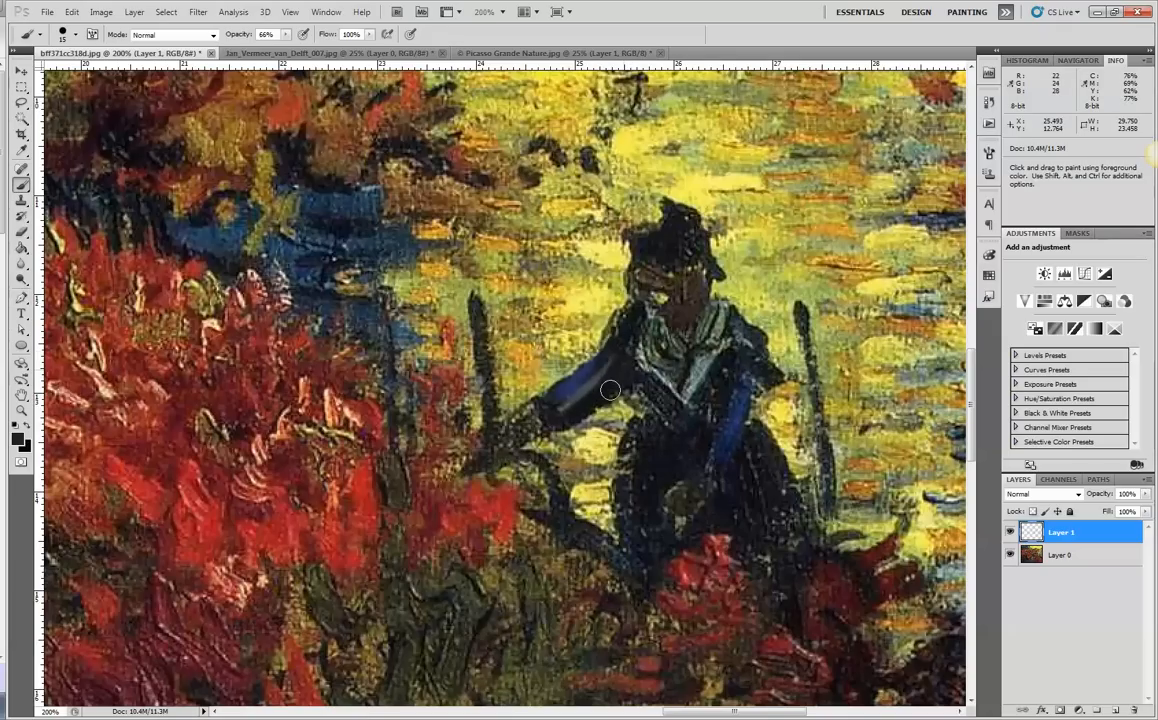
{"action": "left_click", "coordinate": [545, 418]}
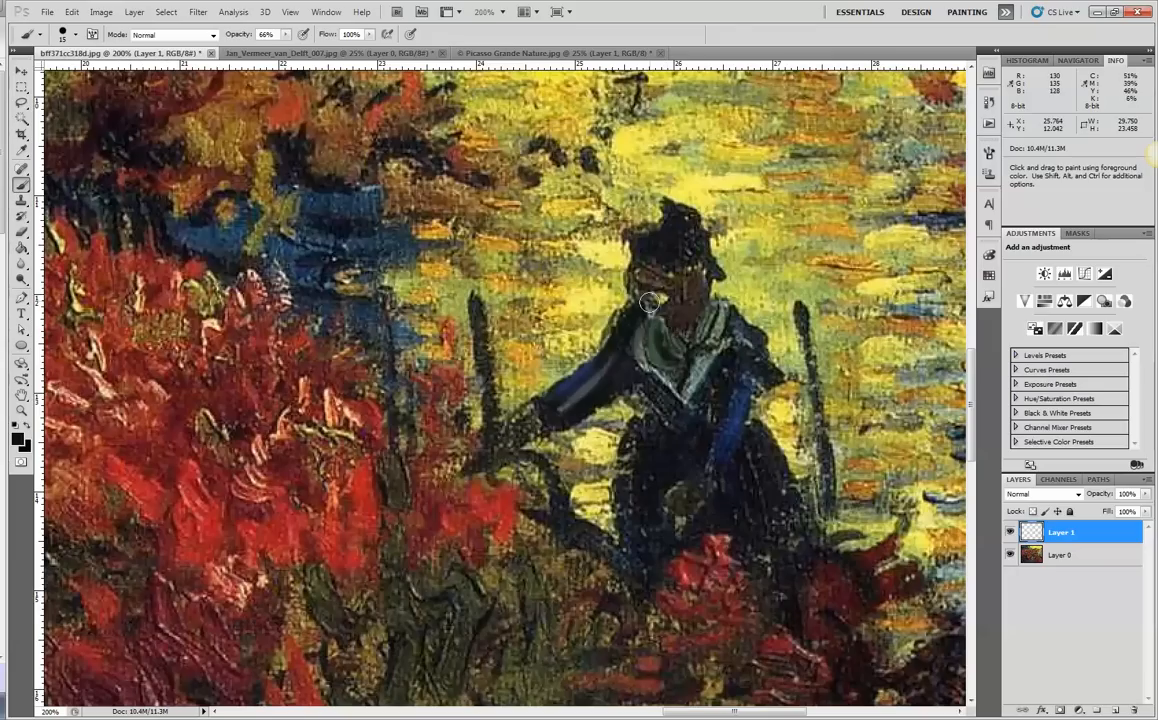
Step: Paint the right side of the hatted worker's collar on Layer 1 with sampled grey-green tones
{"action": "left_click", "coordinate": [657, 317], "text": "alt"}
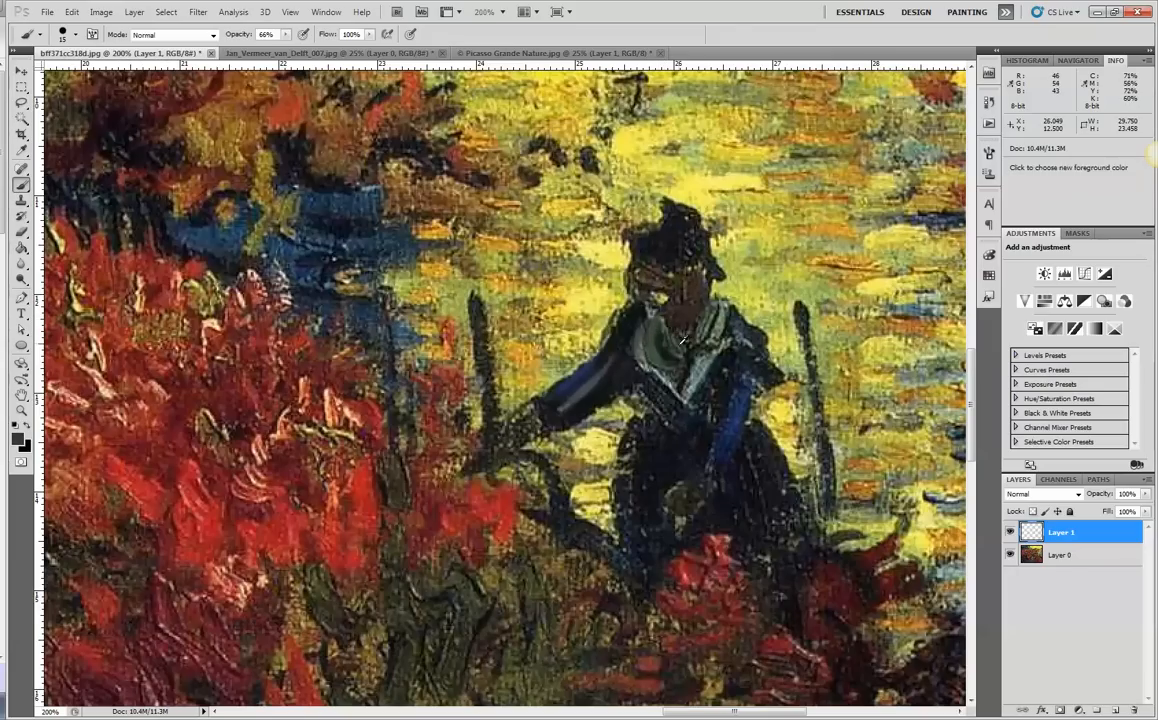
{"action": "left_click", "coordinate": [682, 345], "text": "alt"}
{"action": "left_click", "coordinate": [716, 319], "text": "alt"}
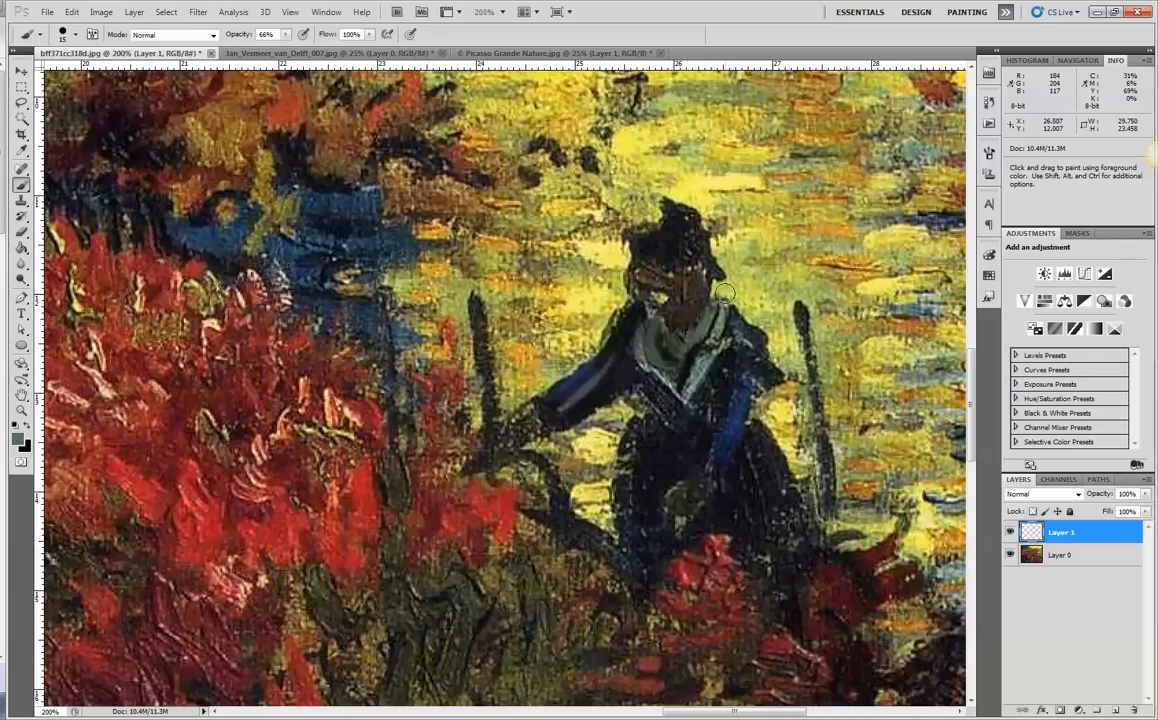
{"action": "mouse_move", "coordinate": [710, 315]}
{"action": "left_mouse_down"}
{"action": "mouse_move", "coordinate": [665, 377]}
{"action": "mouse_move", "coordinate": [698, 370]}
{"action": "mouse_move", "coordinate": [690, 388]}
{"action": "mouse_move", "coordinate": [727, 314]}
{"action": "mouse_move", "coordinate": [699, 360]}
{"action": "left_mouse_up"}
{"action": "left_click", "coordinate": [691, 371], "text": "alt"}
{"action": "left_click", "coordinate": [721, 319], "text": "alt"}
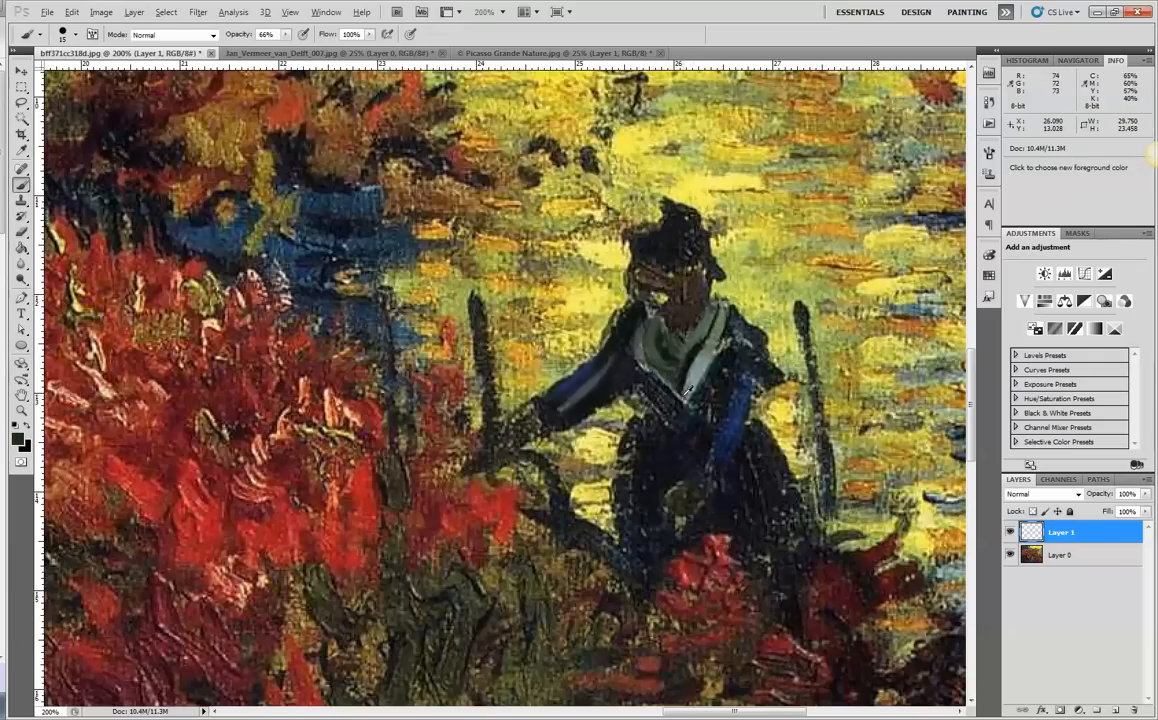
Step: Paint the left side and point of the hatted worker's collar with sampled grey tones and shade the gap with near-black
{"action": "left_click", "coordinate": [686, 398], "text": "alt"}
{"action": "mouse_move", "coordinate": [683, 400]}
{"action": "left_mouse_down"}
{"action": "mouse_move", "coordinate": [634, 356]}
{"action": "mouse_move", "coordinate": [661, 366]}
{"action": "left_mouse_up"}
{"action": "left_click", "coordinate": [640, 349], "text": "alt"}
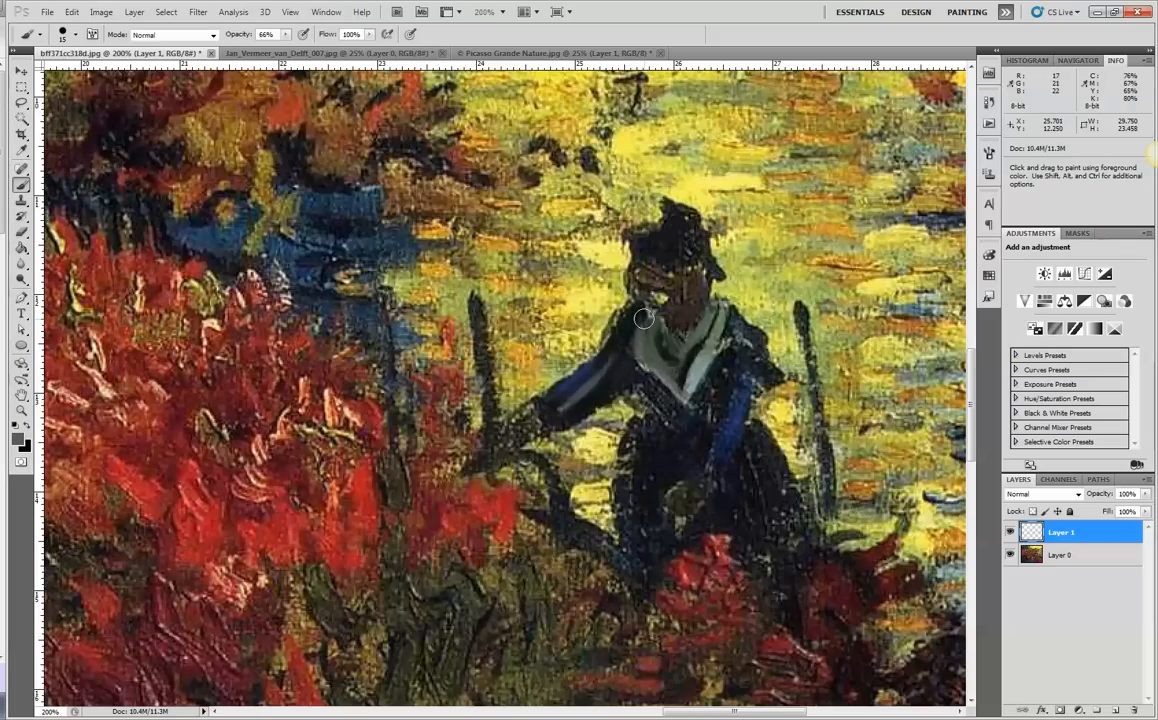
{"action": "left_click_drag", "start_coordinate": [643, 317], "coordinate": [661, 367]}
{"action": "left_click", "coordinate": [663, 351], "text": "alt"}
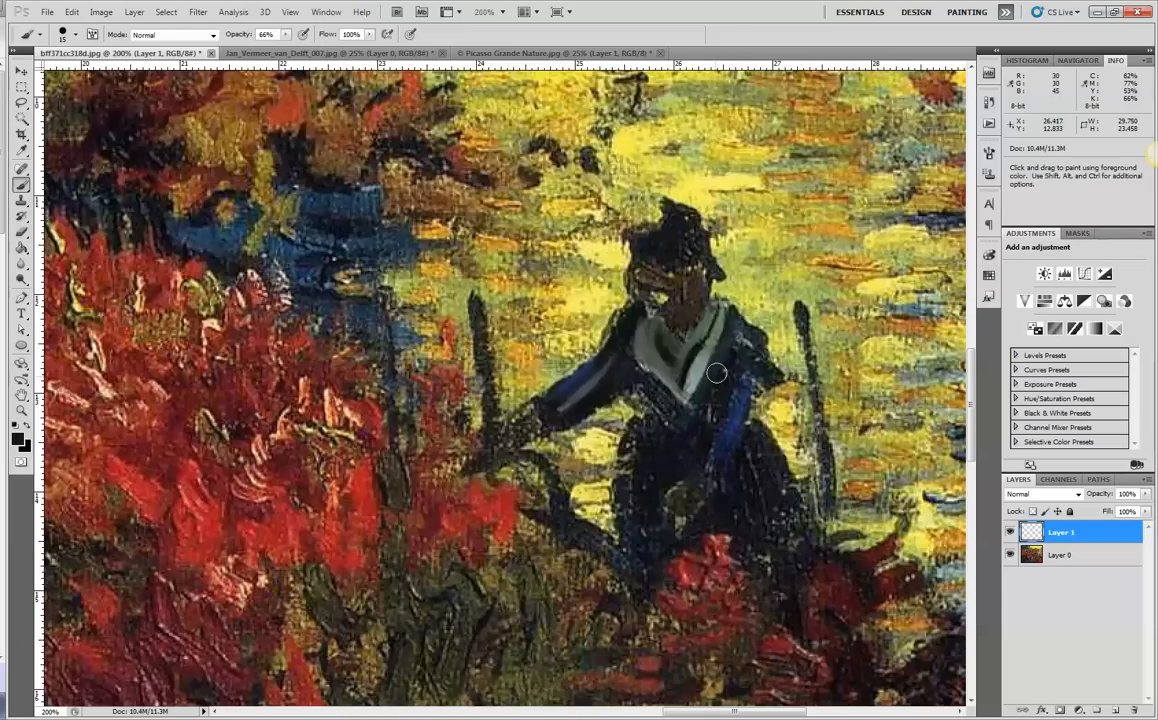
{"action": "key", "text": "alt"}
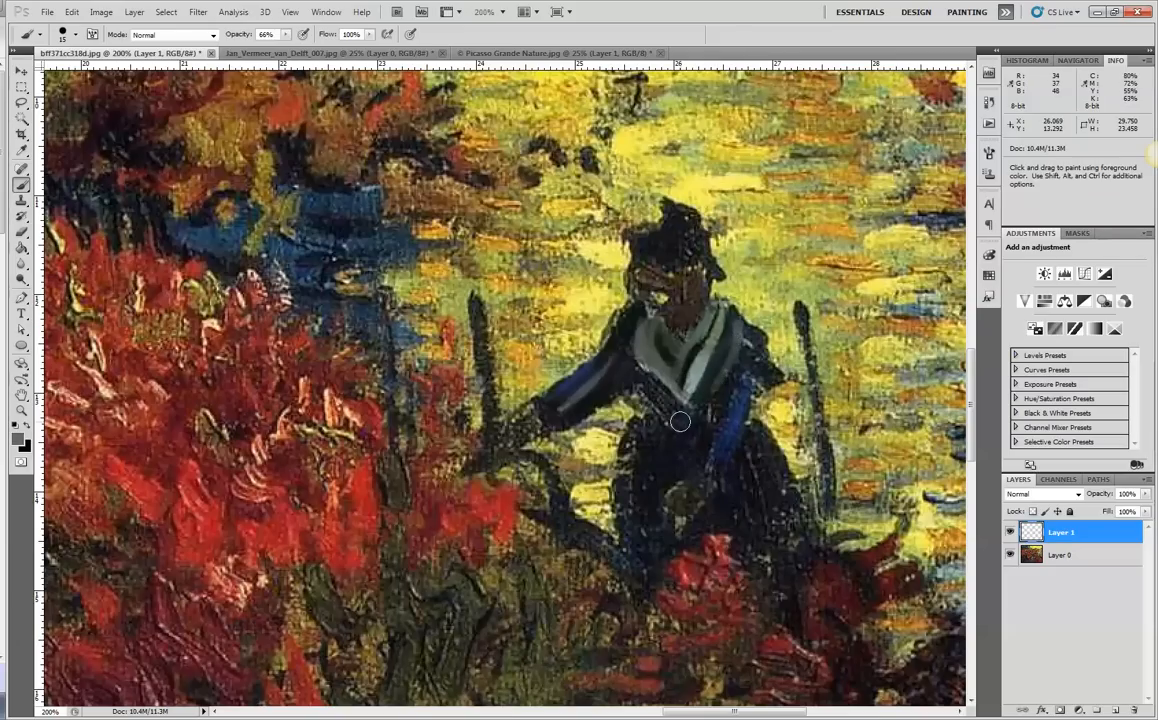
Step: Compare the repainted worker with the original by hiding and showing Layer 1
{"action": "key", "text": "v"}
{"action": "key", "text": "ctrl+minus"}
{"action": "key", "text": "ctrl+minus"}
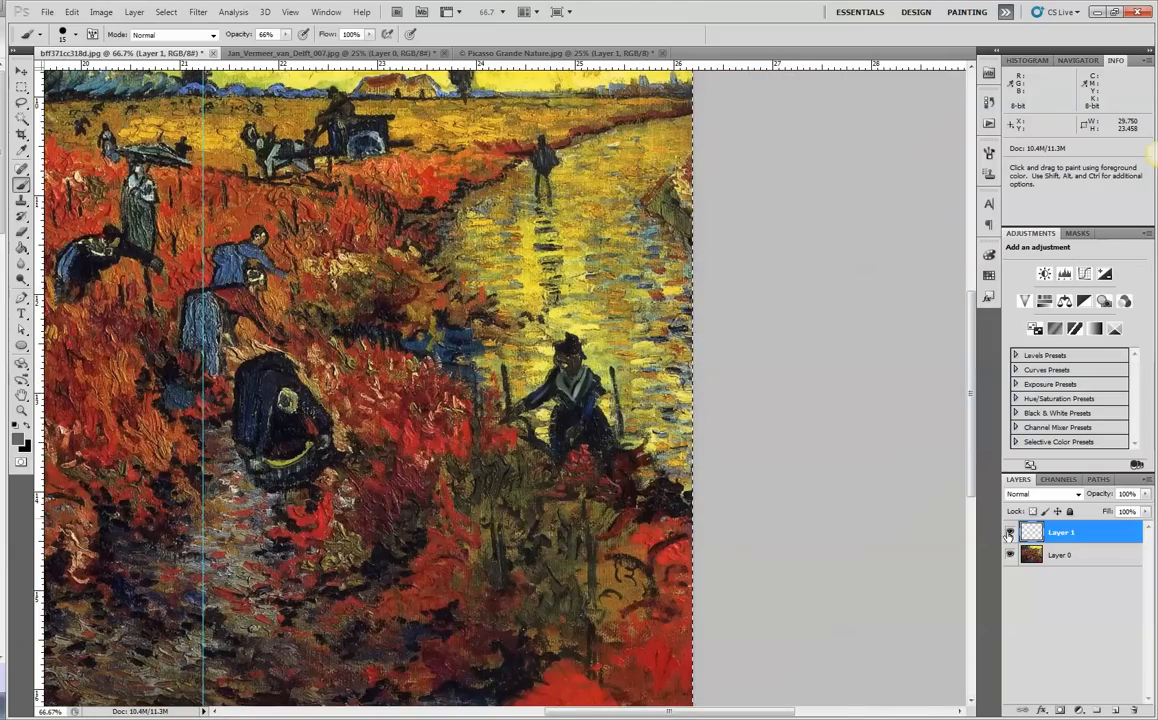
{"action": "left_click", "coordinate": [1010, 554]}
{"action": "left_click", "coordinate": [1010, 533]}
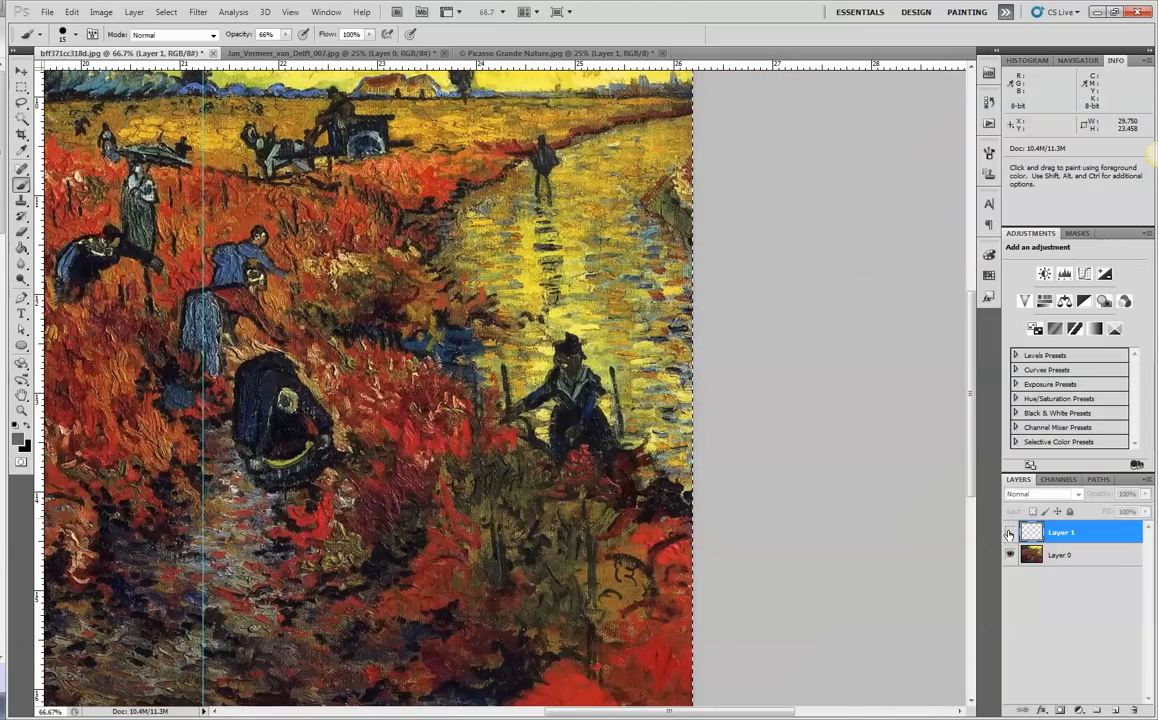
{"action": "left_click", "coordinate": [1010, 533]}
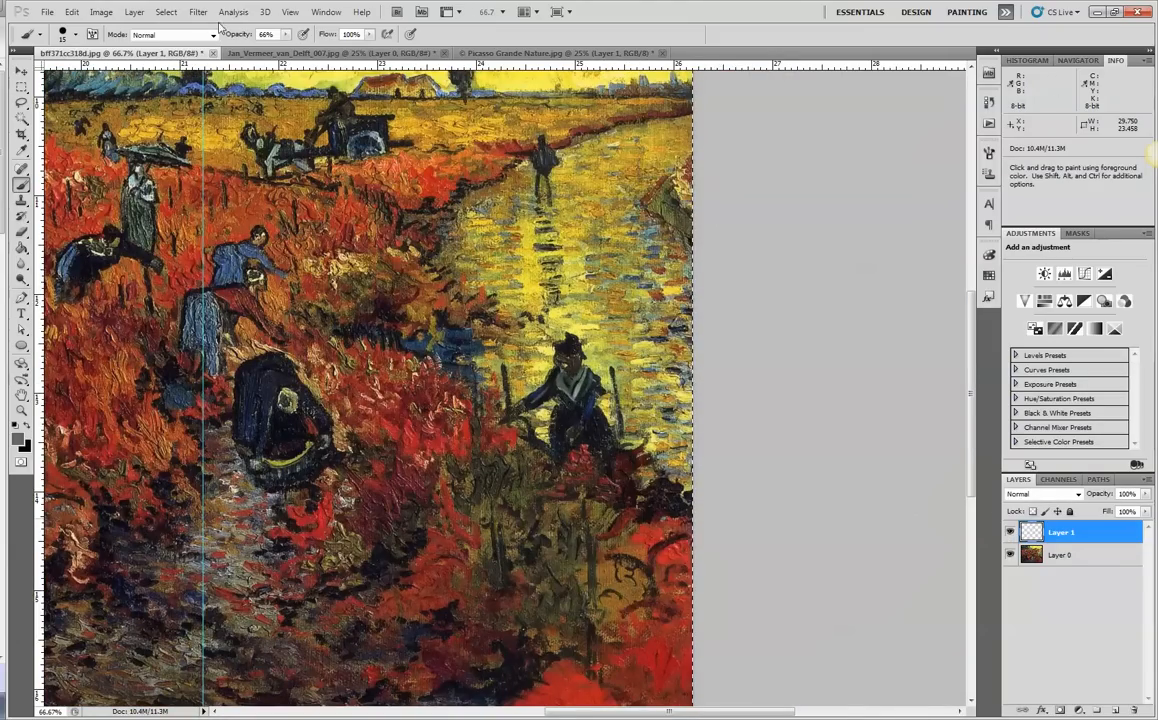
Step: Switch to the Jan_Vermeer_van_Delft_007.jpg document and add a new layer above Layer 0
{"action": "left_click", "coordinate": [300, 53]}
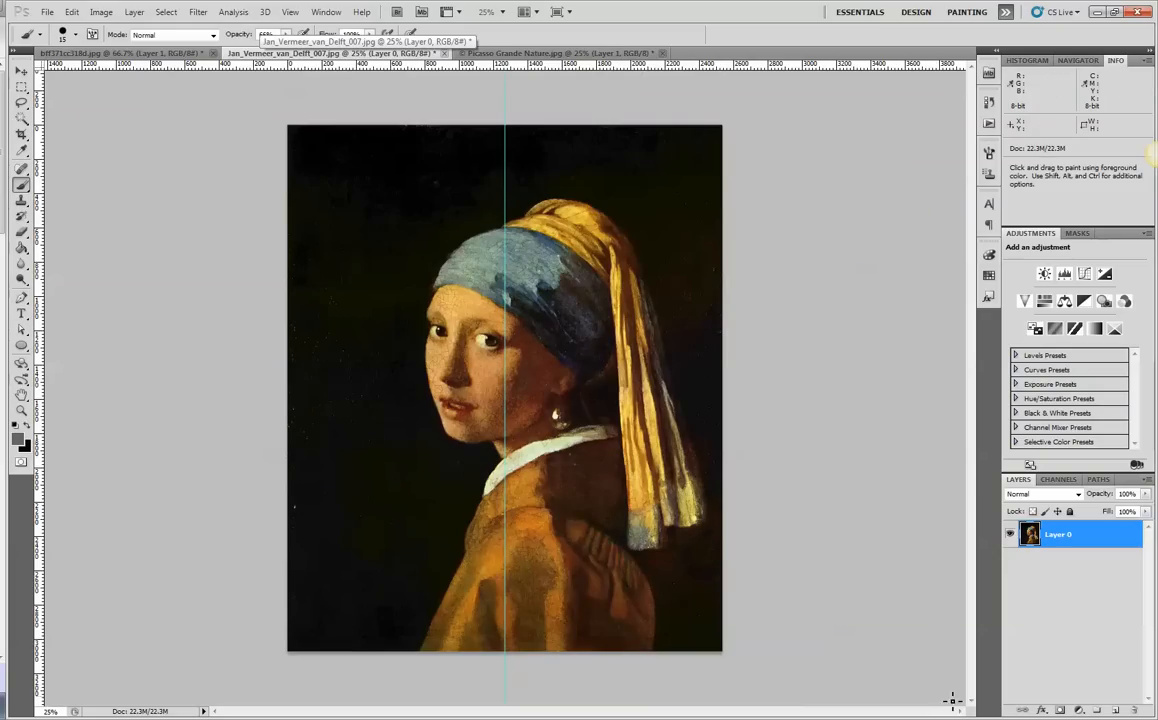
{"action": "left_click", "coordinate": [1113, 710]}
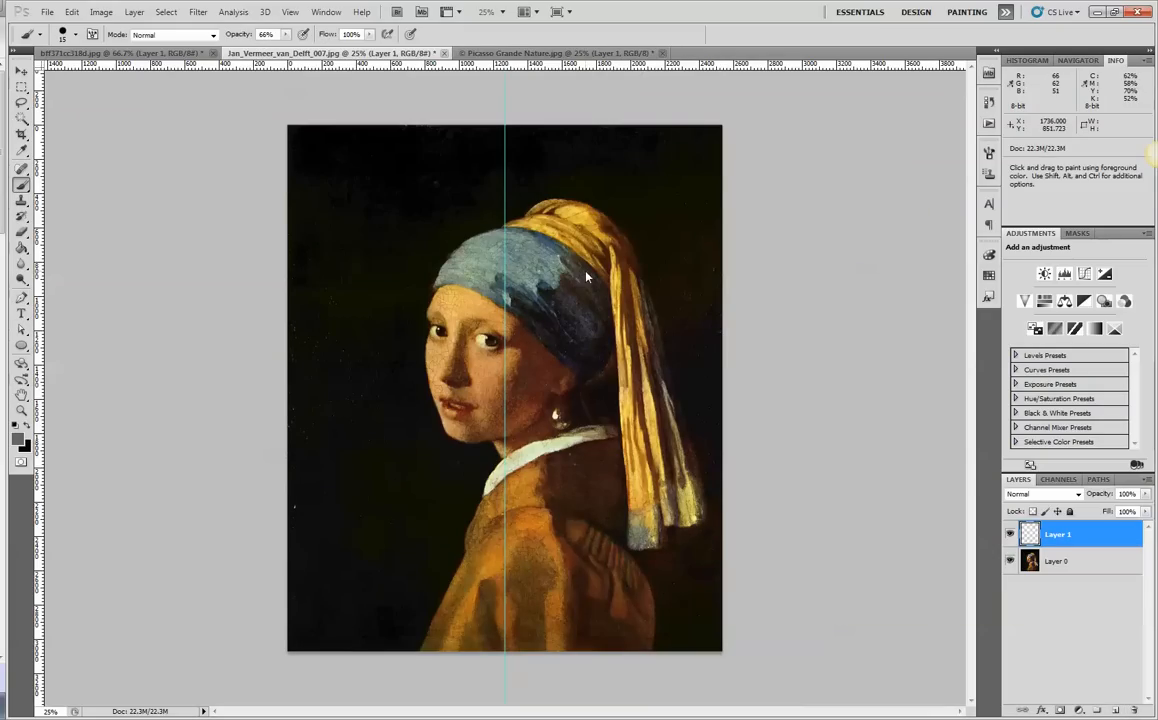
{"action": "key", "text": "ctrl+plus"}
{"action": "key", "text": "ctrl+plus"}
{"action": "key", "text": "ctrl+plus"}
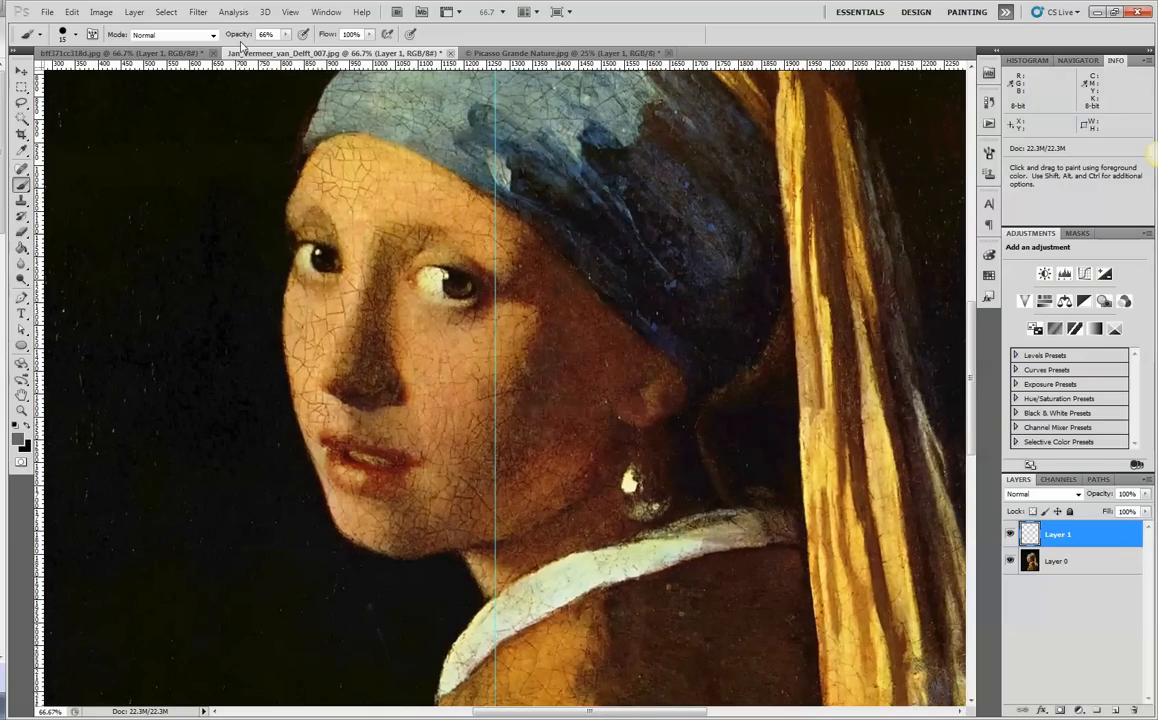
Step: Enlarge the brush to 40 px and paint over the cracks on the girl's forehead and between her brows with sampled skin tone
{"action": "left_click", "coordinate": [63, 35]}
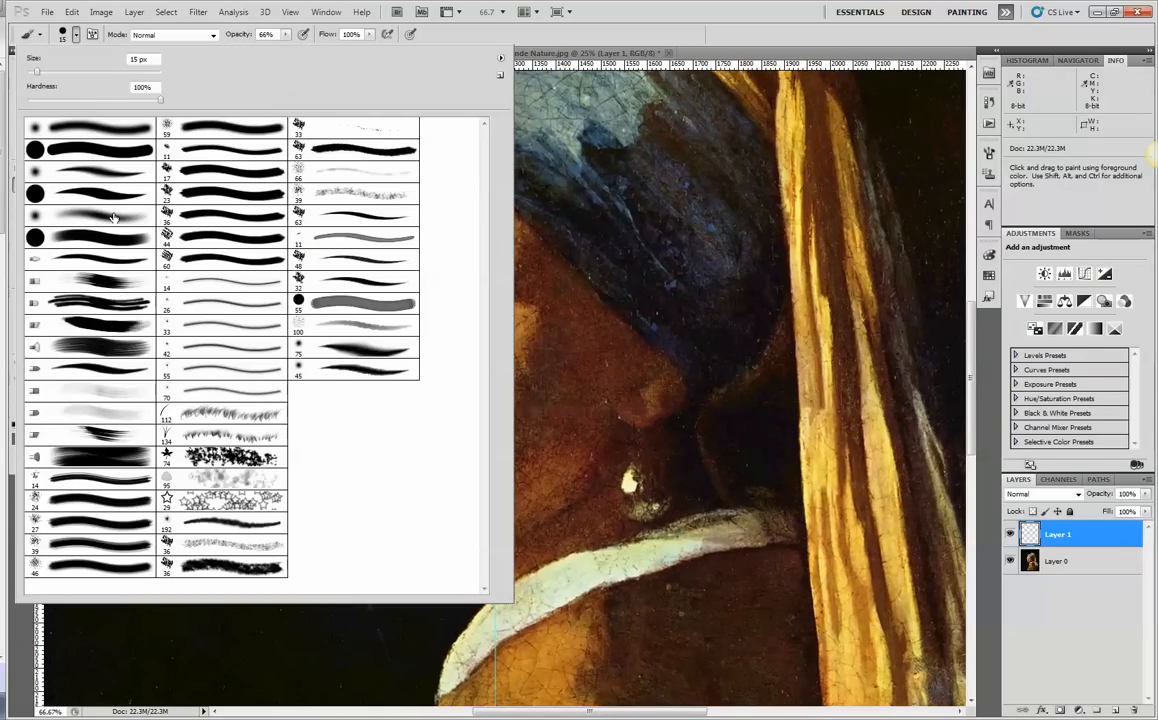
{"action": "left_click", "coordinate": [563, 34]}
{"action": "key", "text": "bracketright"}
{"action": "key", "text": "bracketright"}
{"action": "key", "text": "bracketright"}
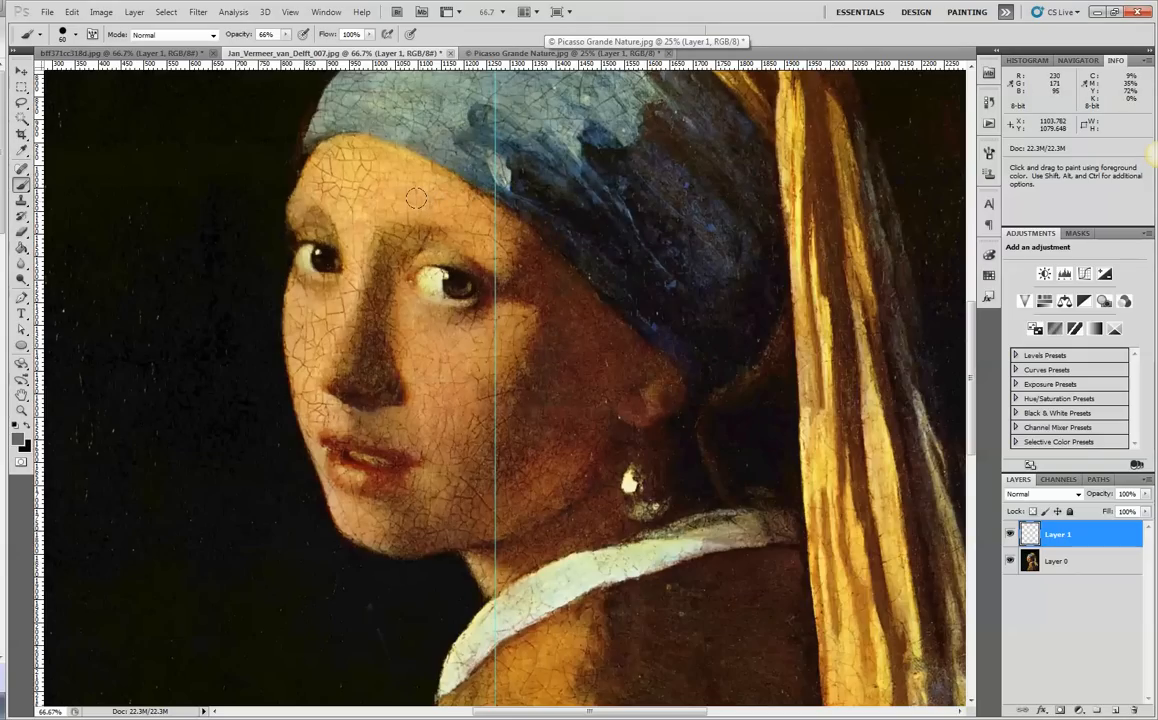
{"action": "left_click", "coordinate": [316, 171], "text": "alt"}
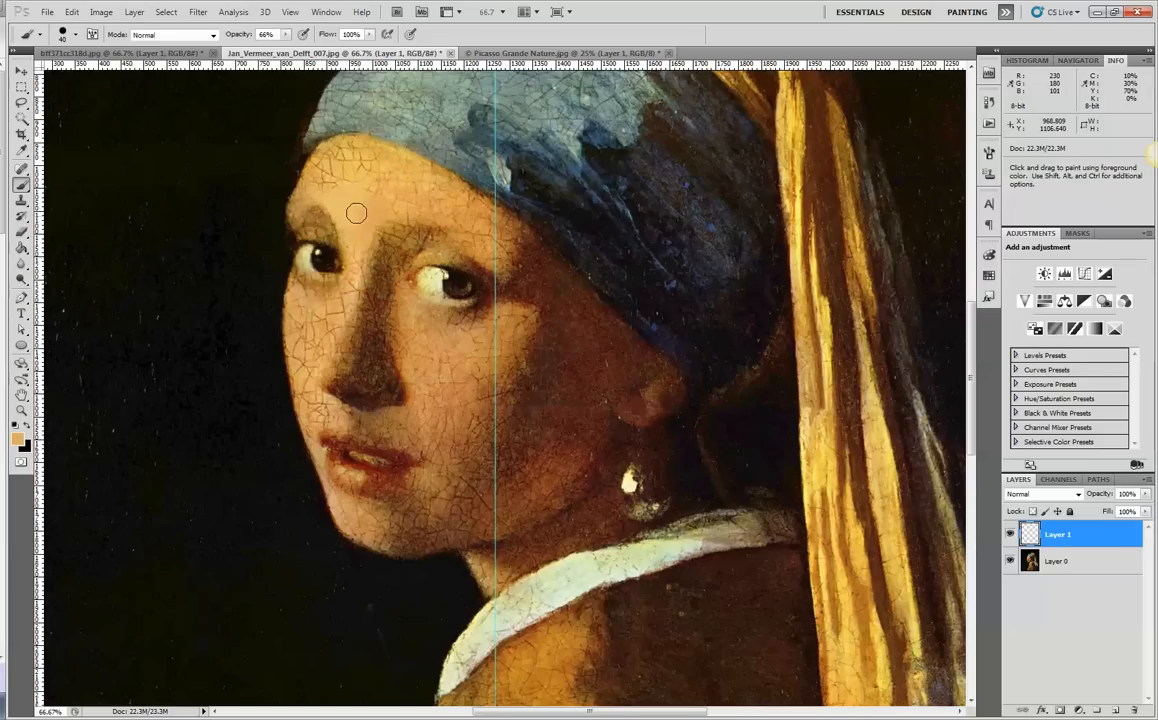
{"action": "left_click", "coordinate": [333, 236]}
{"action": "left_click", "coordinate": [321, 256]}
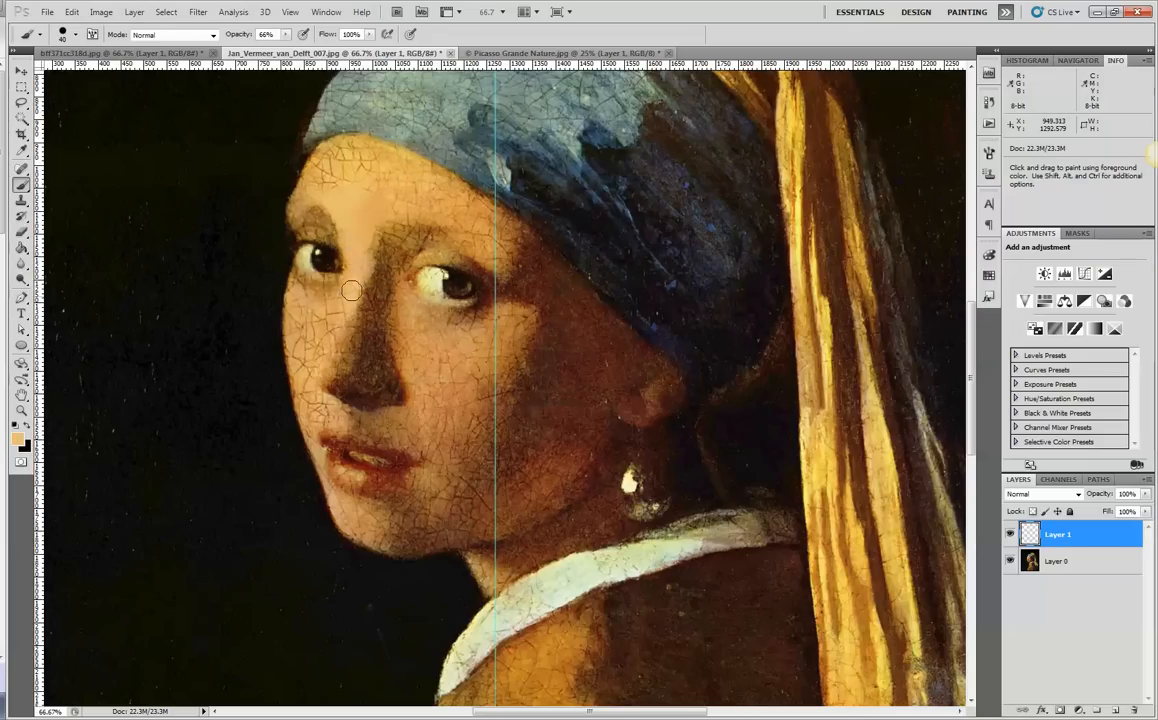
Step: Paint the shadowed bridge of the girl's nose with sampled browns and its lit edge with sampled light brown
{"action": "left_click", "coordinate": [332, 266], "text": "alt"}
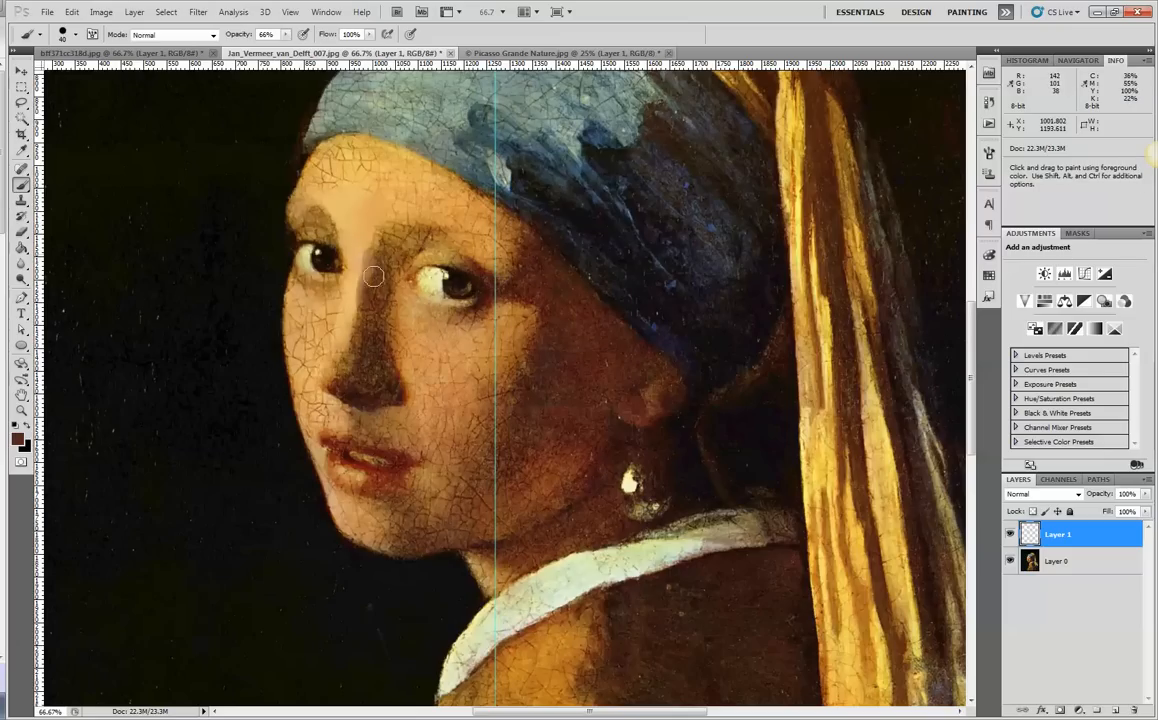
{"action": "left_click", "coordinate": [375, 297], "text": "alt"}
{"action": "left_click_drag", "start_coordinate": [383, 262], "coordinate": [377, 328]}
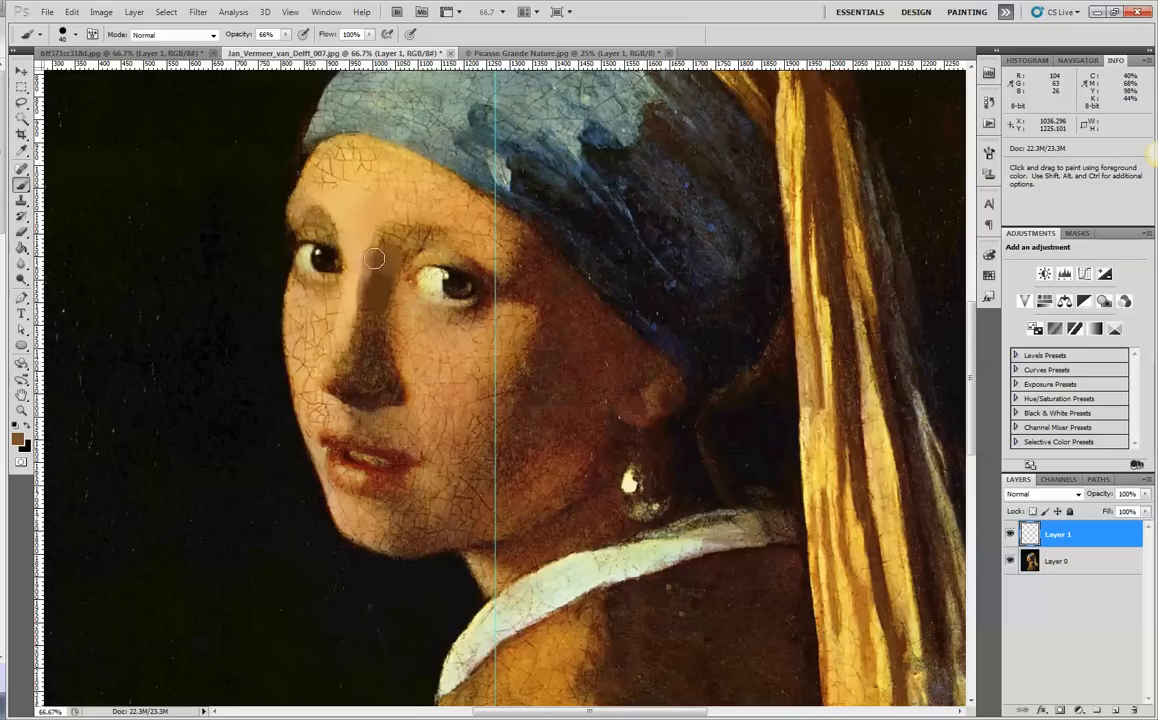
{"action": "left_click_drag", "start_coordinate": [374, 259], "coordinate": [398, 268]}
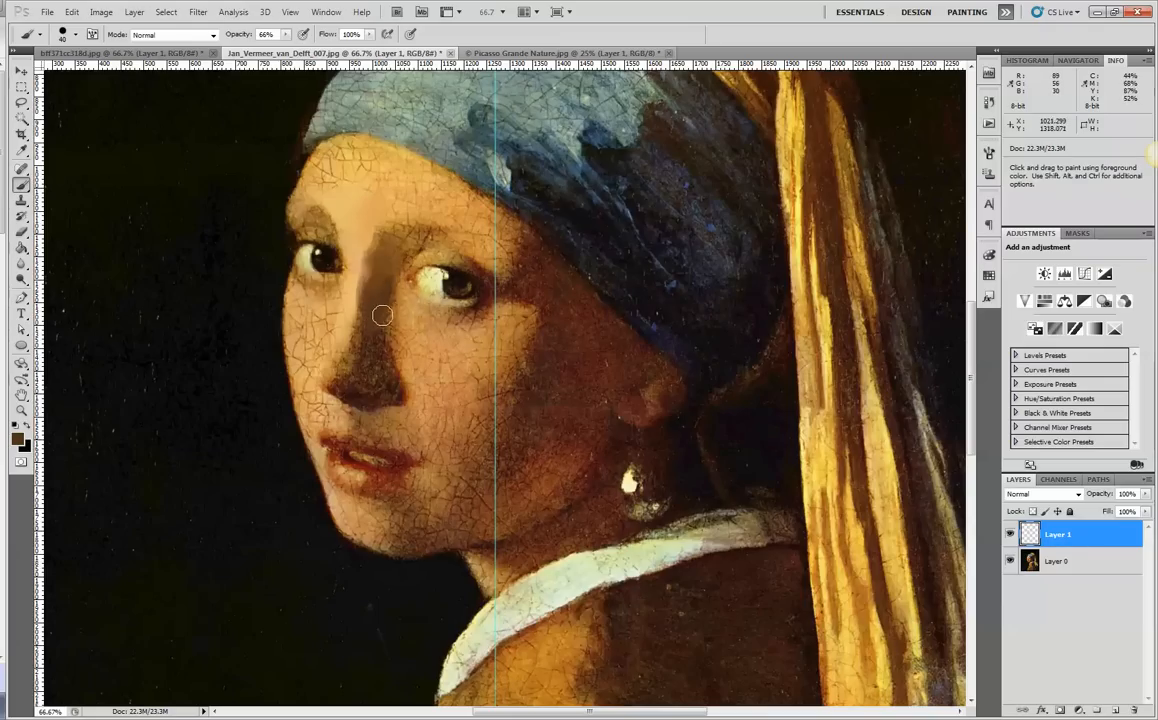
{"action": "left_click", "coordinate": [383, 337], "text": "alt"}
{"action": "left_click_drag", "start_coordinate": [377, 330], "coordinate": [364, 333]}
{"action": "left_click", "coordinate": [365, 346], "text": "alt"}
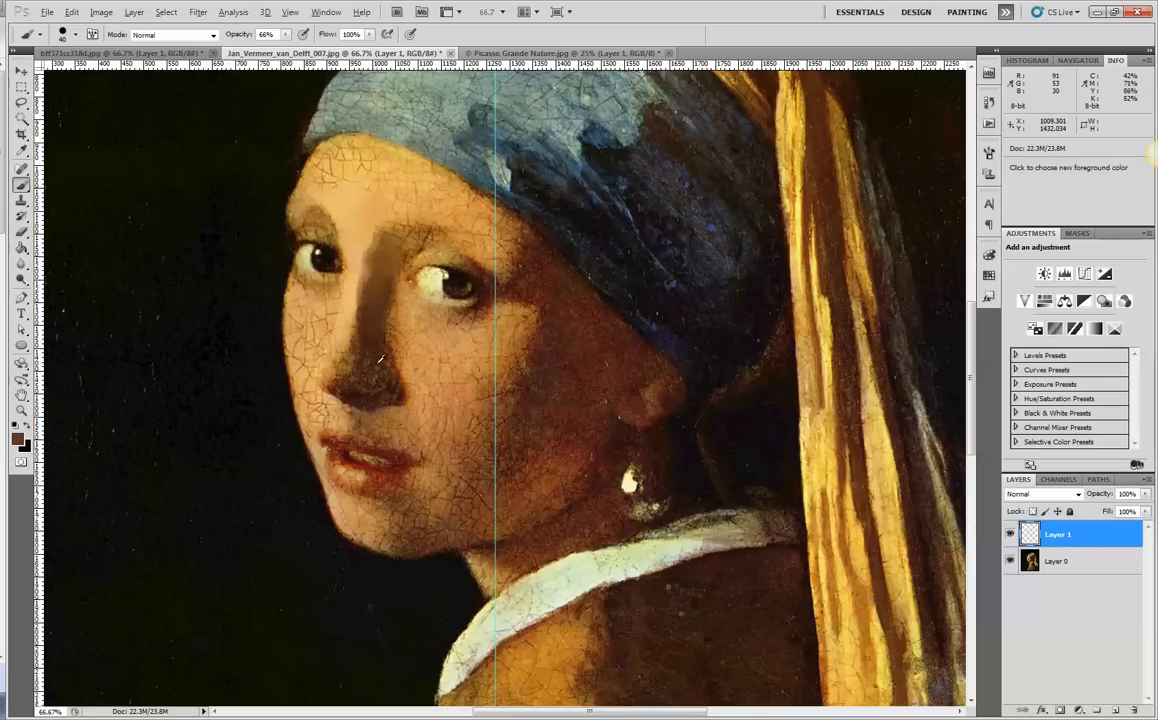
{"action": "left_click", "coordinate": [346, 301], "text": "alt"}
{"action": "mouse_move", "coordinate": [353, 294]}
{"action": "left_mouse_down"}
{"action": "mouse_move", "coordinate": [355, 343]}
{"action": "mouse_move", "coordinate": [353, 330]}
{"action": "left_mouse_up"}
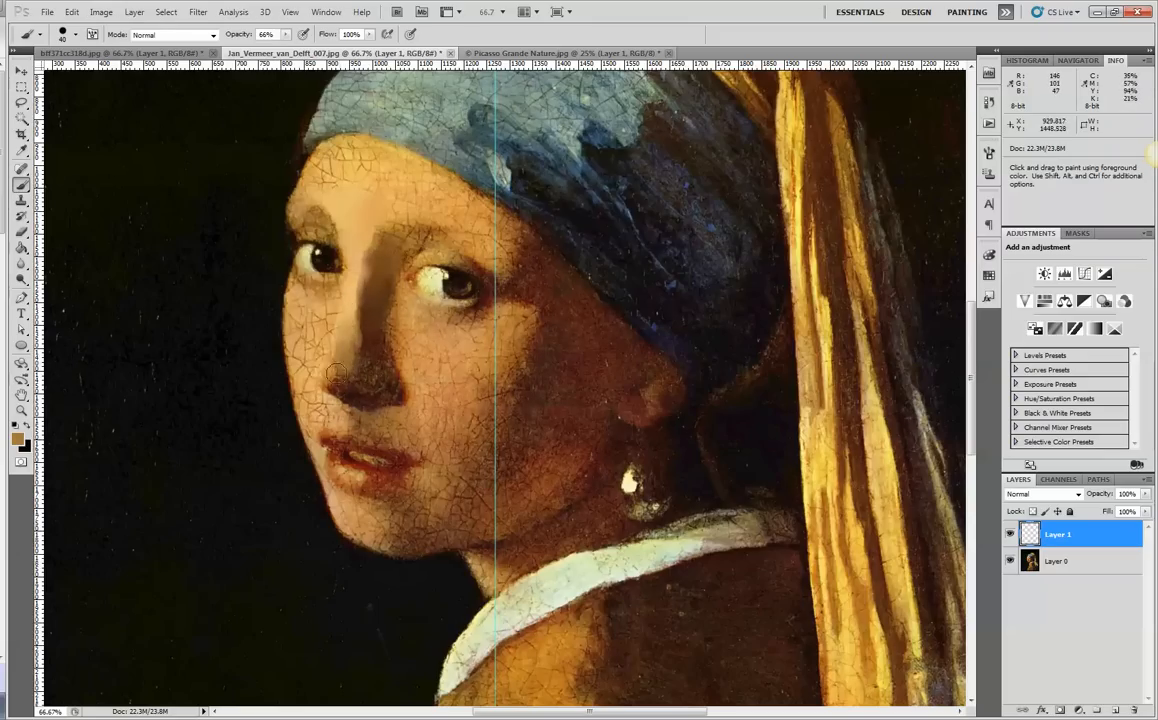
Step: Paint the tip and nostril shadow of the girl's nose with sampled dark browns
{"action": "left_click", "coordinate": [367, 362], "text": "alt"}
{"action": "mouse_move", "coordinate": [364, 359]}
{"action": "left_mouse_down"}
{"action": "mouse_move", "coordinate": [377, 367]}
{"action": "mouse_move", "coordinate": [374, 338]}
{"action": "mouse_move", "coordinate": [385, 377]}
{"action": "left_mouse_up"}
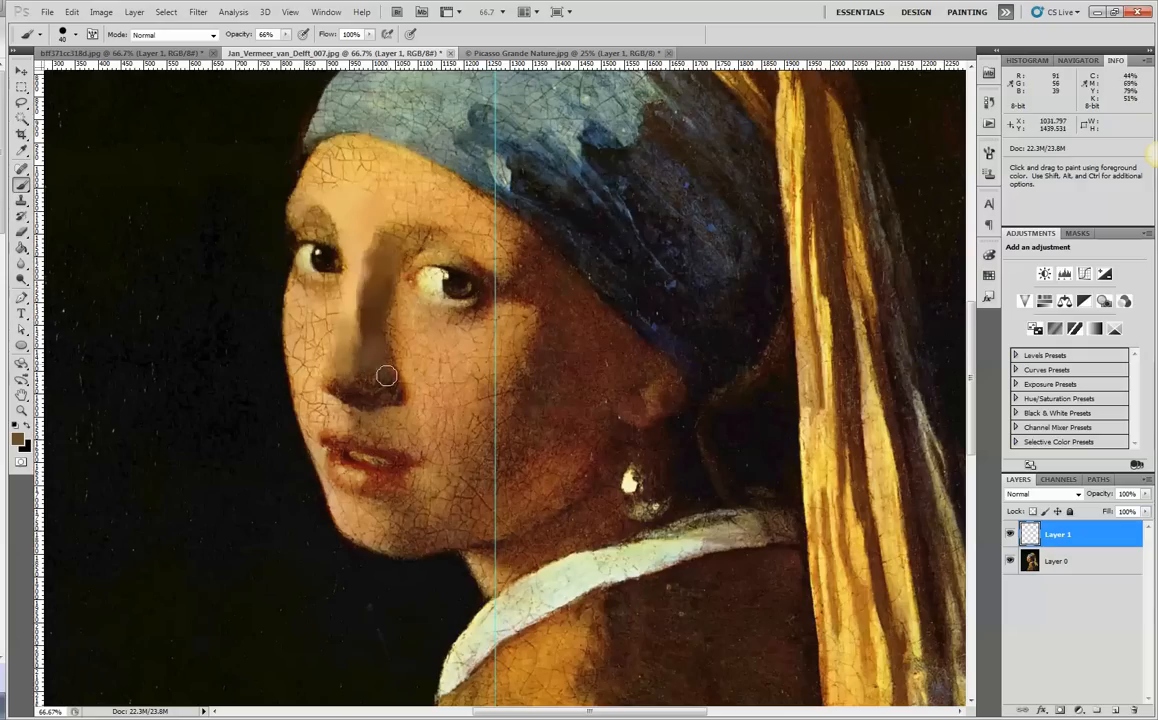
{"action": "left_click", "coordinate": [392, 388], "text": "alt"}
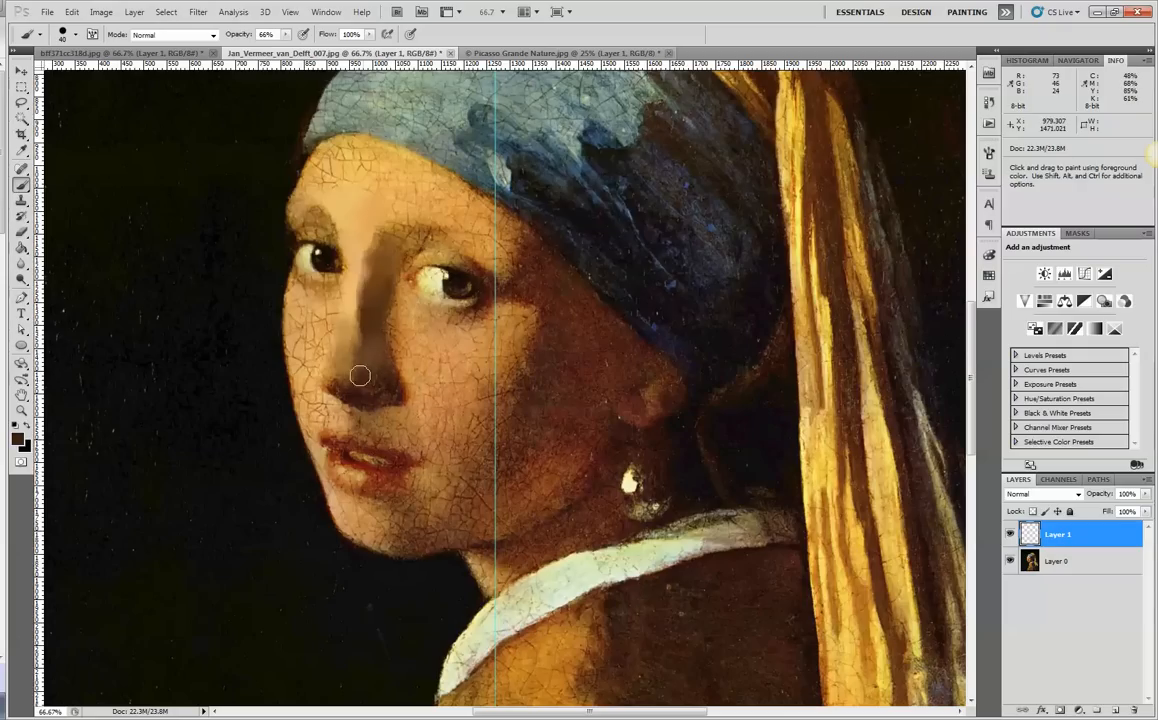
{"action": "left_click", "coordinate": [344, 389], "text": "alt"}
{"action": "mouse_move", "coordinate": [350, 385]}
{"action": "left_mouse_down"}
{"action": "mouse_move", "coordinate": [333, 384]}
{"action": "mouse_move", "coordinate": [346, 393]}
{"action": "left_mouse_up"}
{"action": "left_click", "coordinate": [336, 386], "text": "alt"}
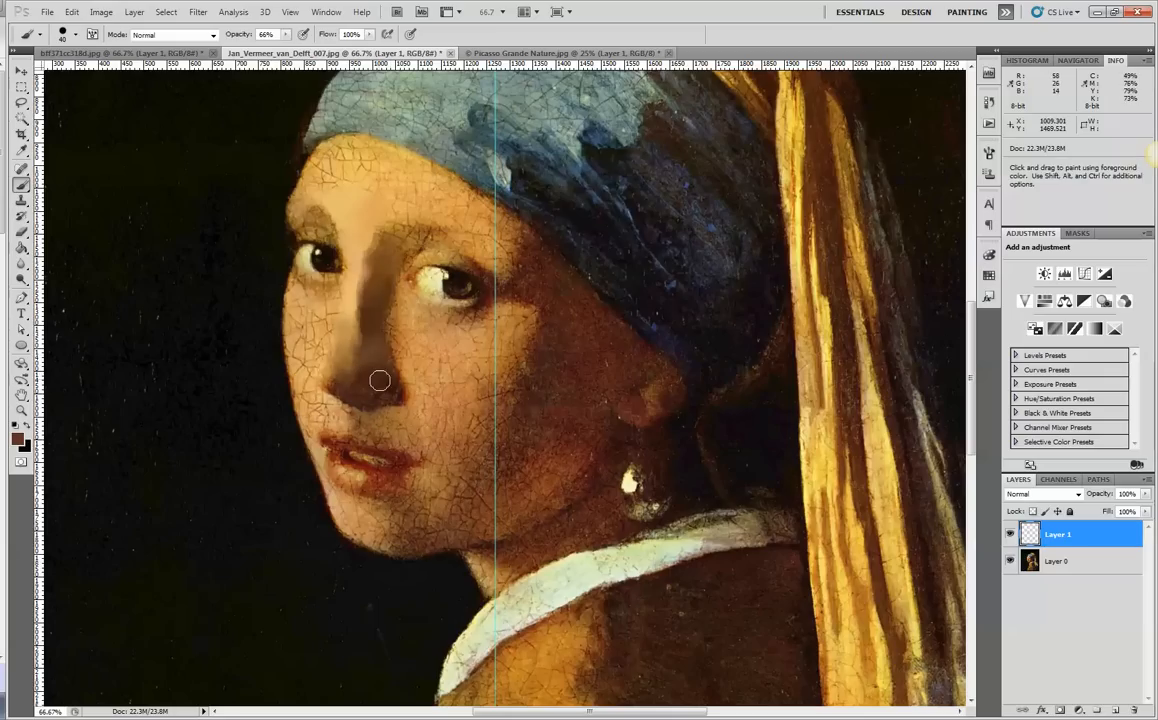
Step: Paint the area between the nose bridge and the inner eye, and the eyebrow above it, with sampled brown tones
{"action": "left_click", "coordinate": [356, 296], "text": "alt"}
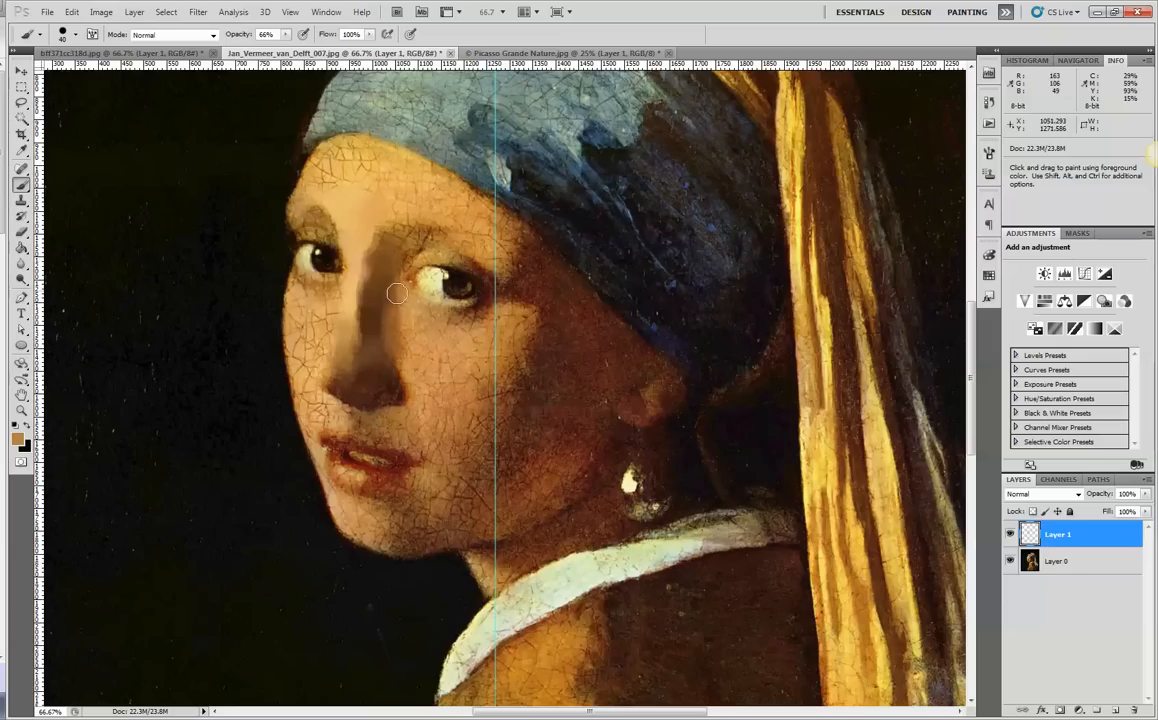
{"action": "left_click", "coordinate": [404, 232], "text": "alt"}
{"action": "mouse_move", "coordinate": [404, 232]}
{"action": "left_mouse_down"}
{"action": "mouse_move", "coordinate": [388, 234]}
{"action": "mouse_move", "coordinate": [432, 238]}
{"action": "mouse_move", "coordinate": [396, 251]}
{"action": "mouse_move", "coordinate": [398, 235]}
{"action": "left_mouse_up"}
{"action": "left_click", "coordinate": [428, 238], "text": "alt"}
{"action": "left_click", "coordinate": [386, 230], "text": "alt"}
Step: Try broad sampled-brown strokes above and below the girl's eye nearest the turban, and undo them
{"action": "left_click", "coordinate": [467, 266], "text": "alt"}
{"action": "mouse_move", "coordinate": [474, 270]}
{"action": "left_mouse_down"}
{"action": "mouse_move", "coordinate": [444, 259]}
{"action": "mouse_move", "coordinate": [480, 273]}
{"action": "mouse_move", "coordinate": [453, 250]}
{"action": "left_mouse_up"}
{"action": "mouse_move", "coordinate": [480, 301]}
{"action": "left_mouse_down"}
{"action": "mouse_move", "coordinate": [432, 319]}
{"action": "mouse_move", "coordinate": [470, 316]}
{"action": "left_mouse_up"}
{"action": "key", "text": "ctrl"}
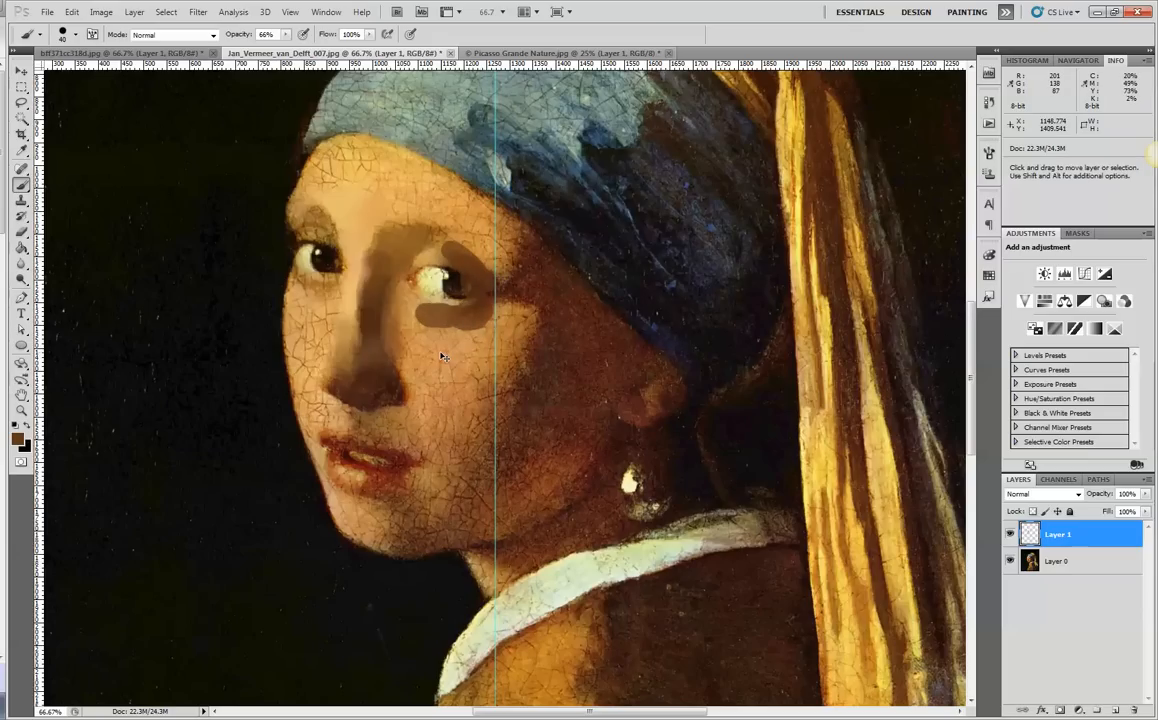
{"action": "key", "text": "ctrl+z"}
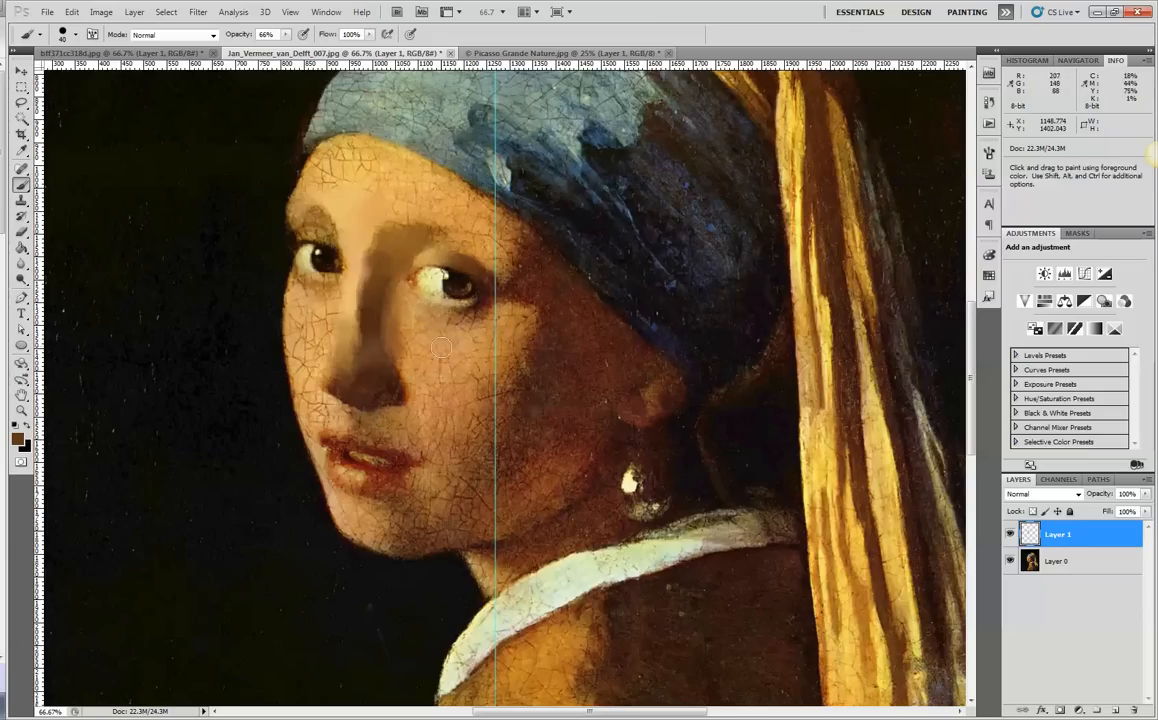
Step: Blend sampled tan into the skin beside the eye's inner corner, and toggle the layers' visibility to compare with the original
{"action": "left_click", "coordinate": [412, 302], "text": "alt"}
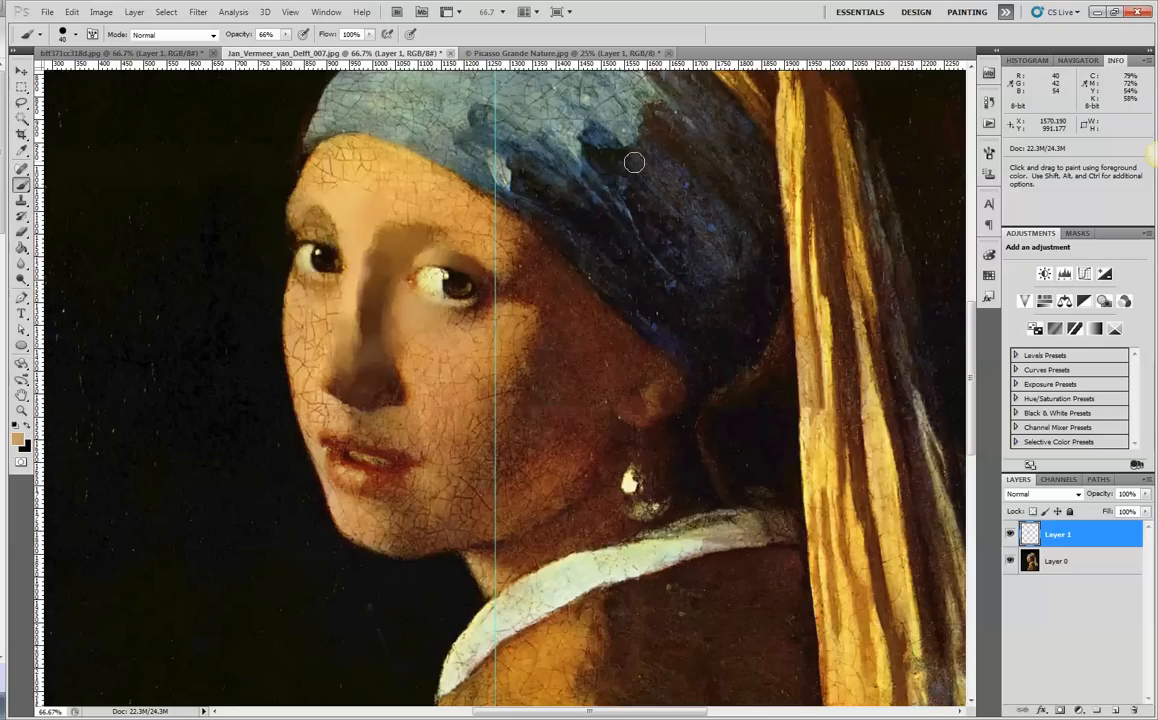
{"action": "left_click", "coordinate": [1011, 562]}
{"action": "left_click", "coordinate": [1011, 562]}
{"action": "left_click", "coordinate": [1010, 536]}
{"action": "left_click", "coordinate": [1010, 536]}
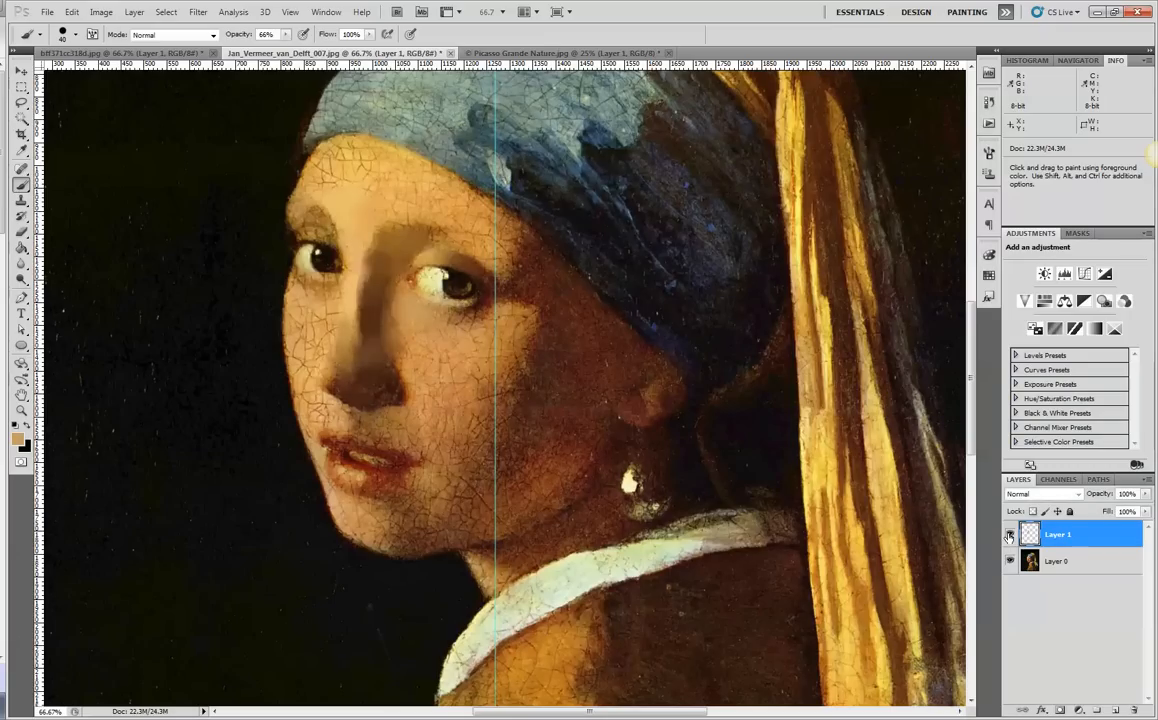
{"action": "key", "text": "ctrl+minus"}
{"action": "key", "text": "ctrl+minus"}
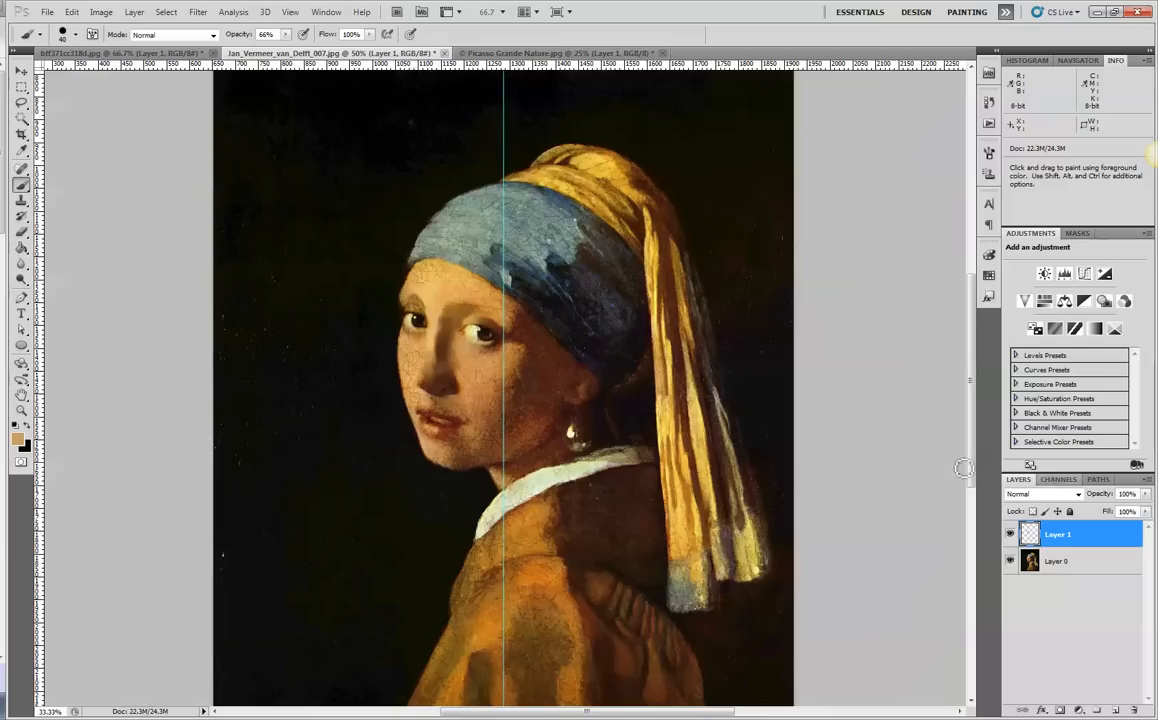